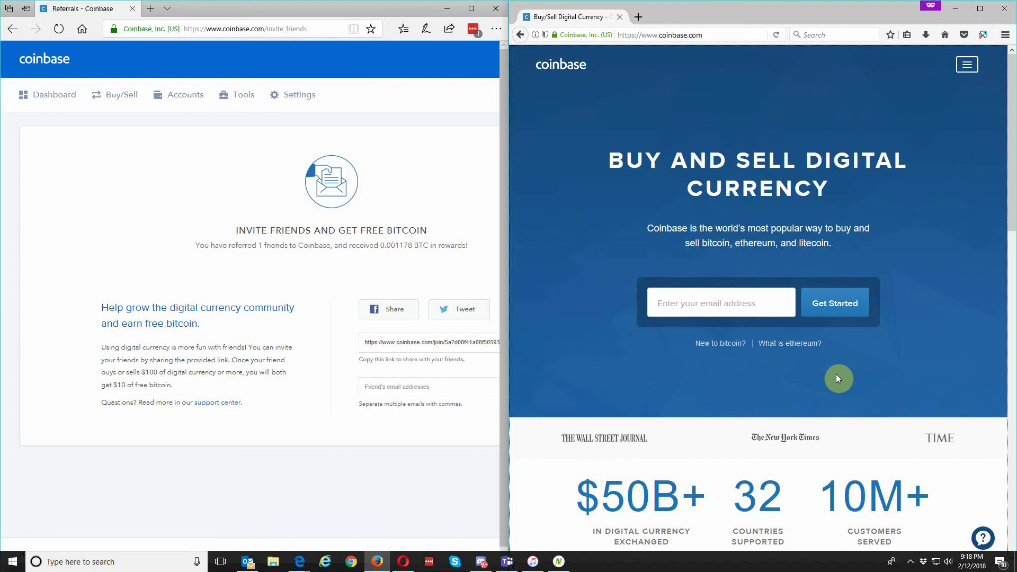
scroll(836, 374, "down", 2)
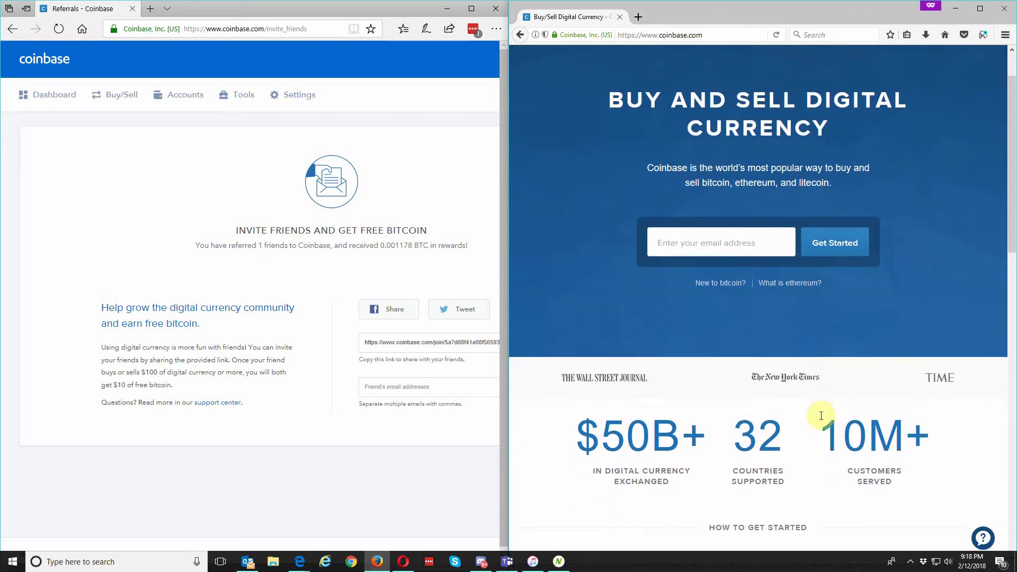
scroll(629, 448, "down", 2)
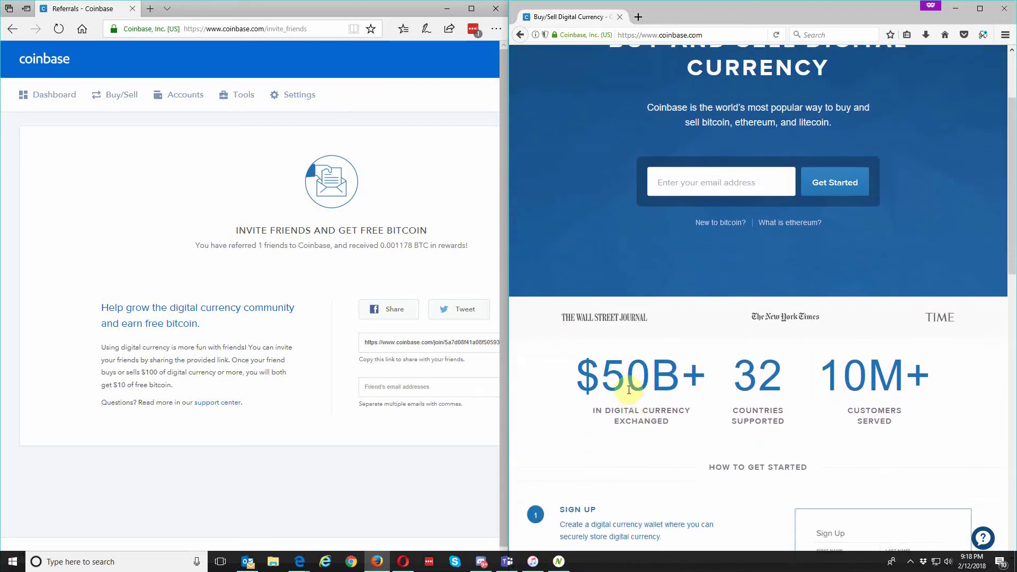
left_click_drag(603, 374, 684, 375)
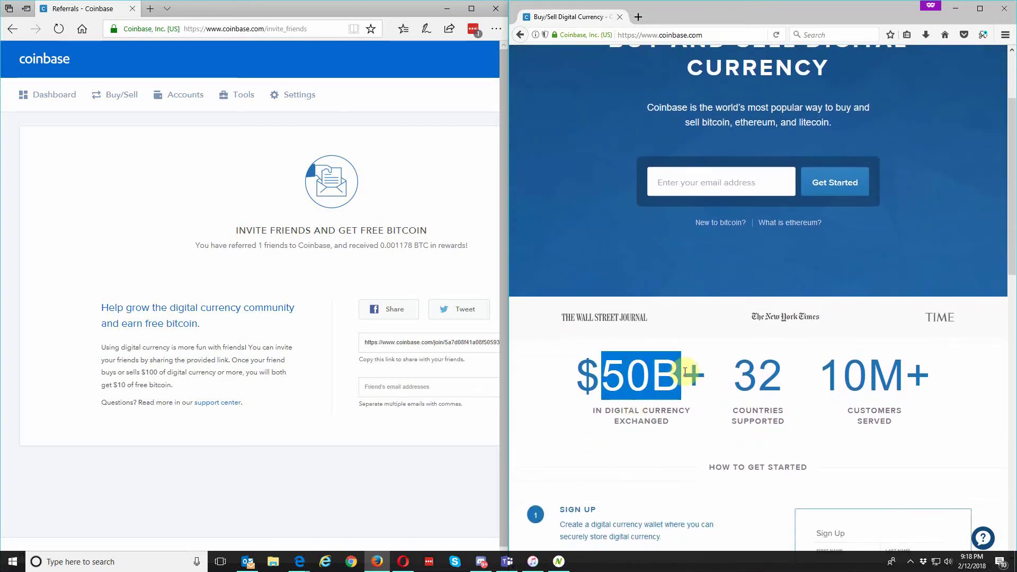
left_click(756, 374)
double_click(760, 377)
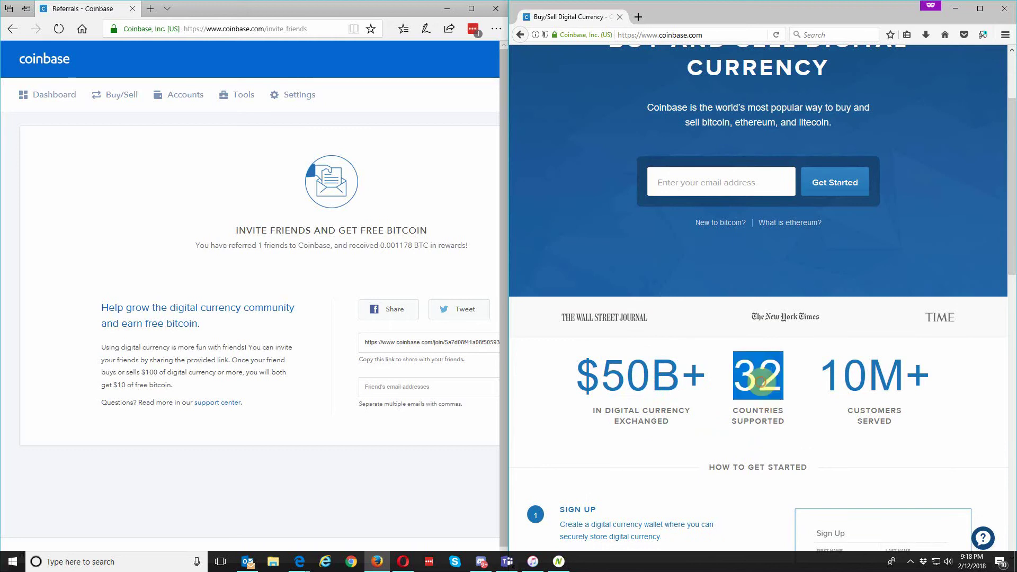
left_click(884, 377)
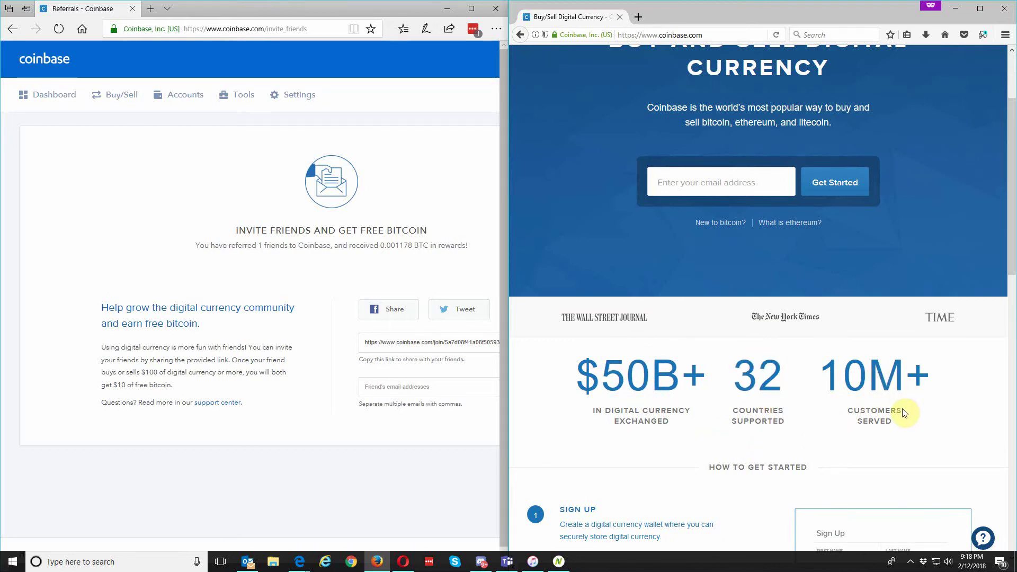
scroll(902, 407, "up", 2)
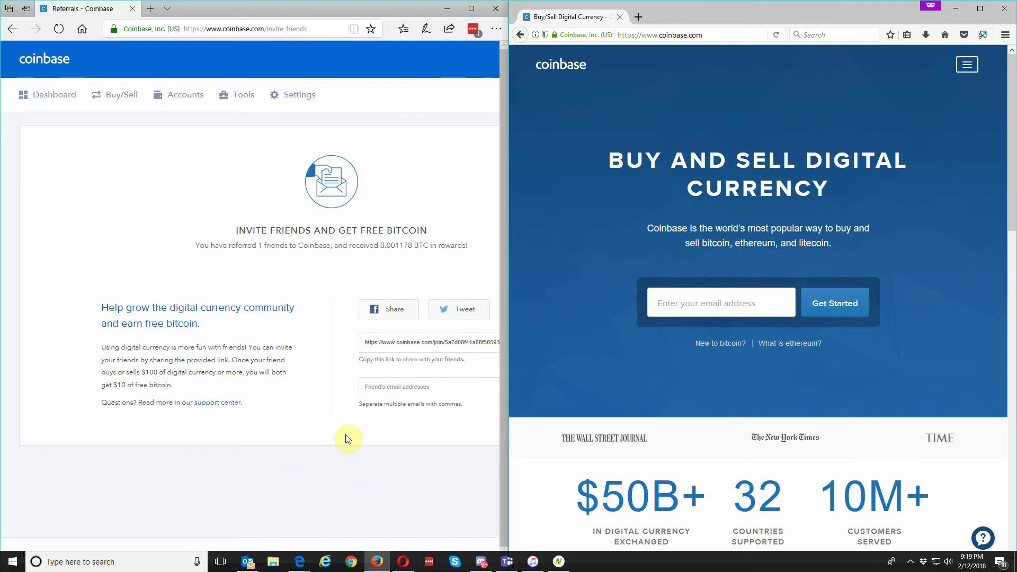
left_click(448, 342)
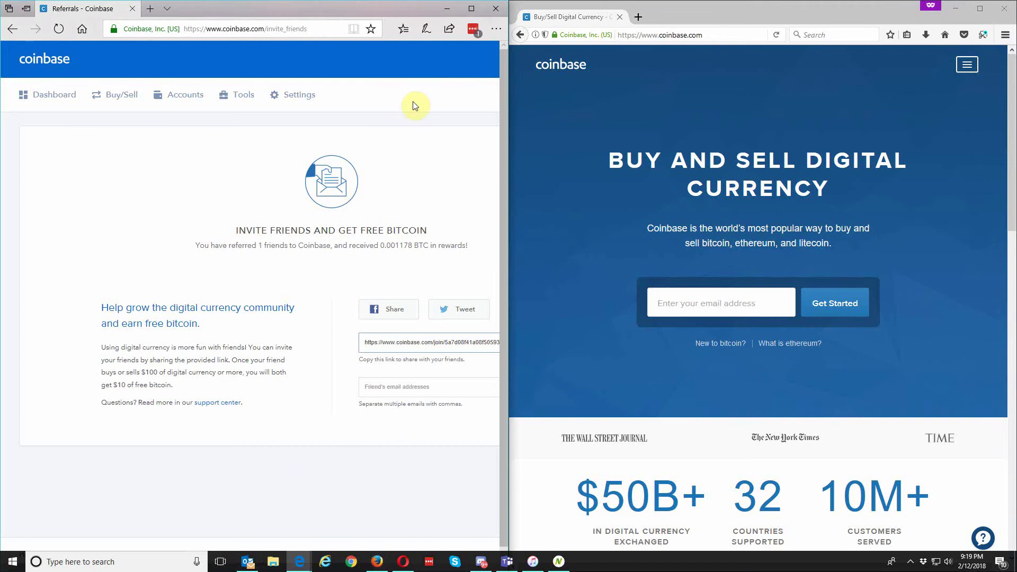
left_click_drag(372, 350, 647, 329)
left_click(448, 343)
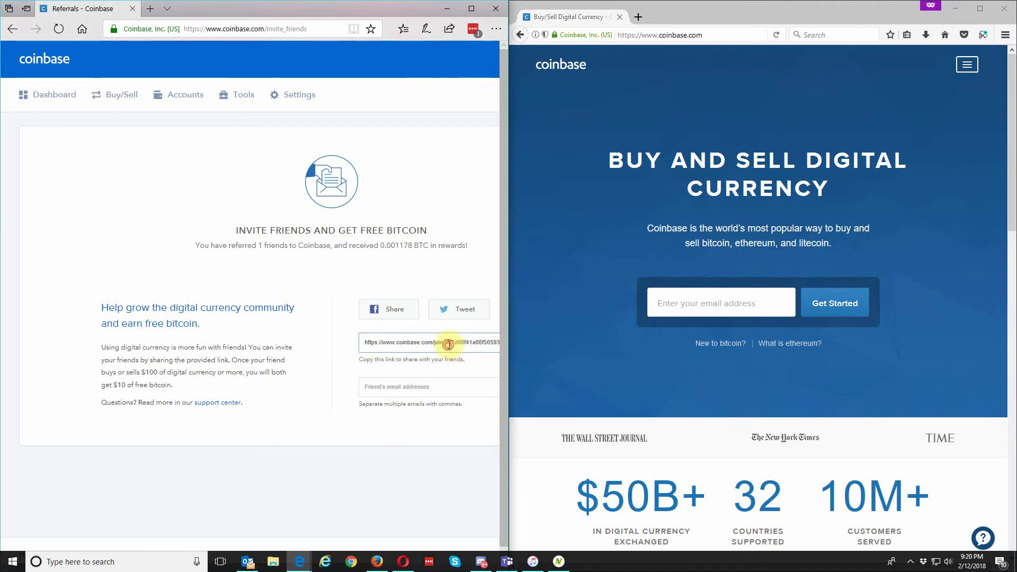
left_click(212, 372)
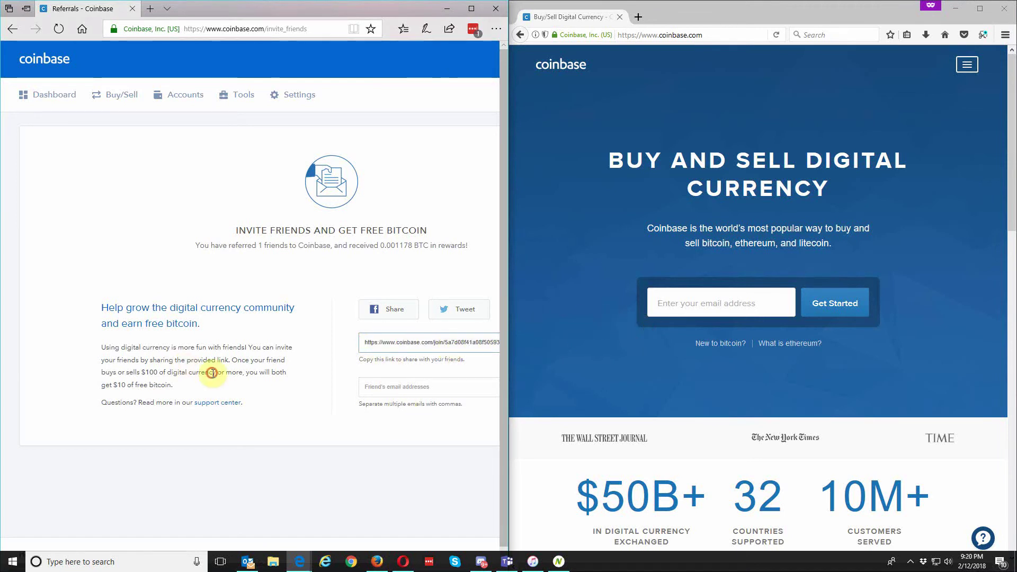
double_click(152, 372)
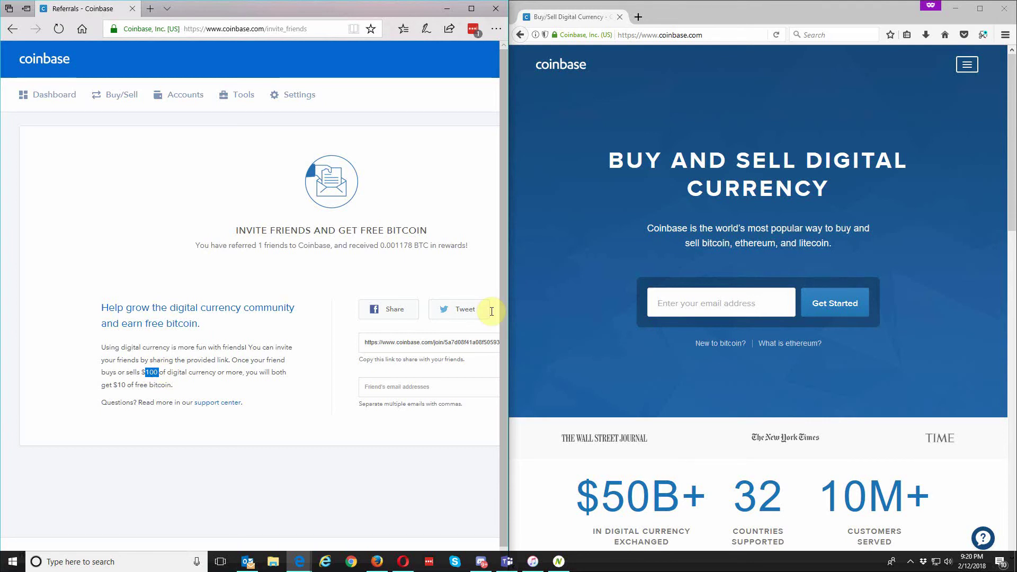
left_click(118, 385)
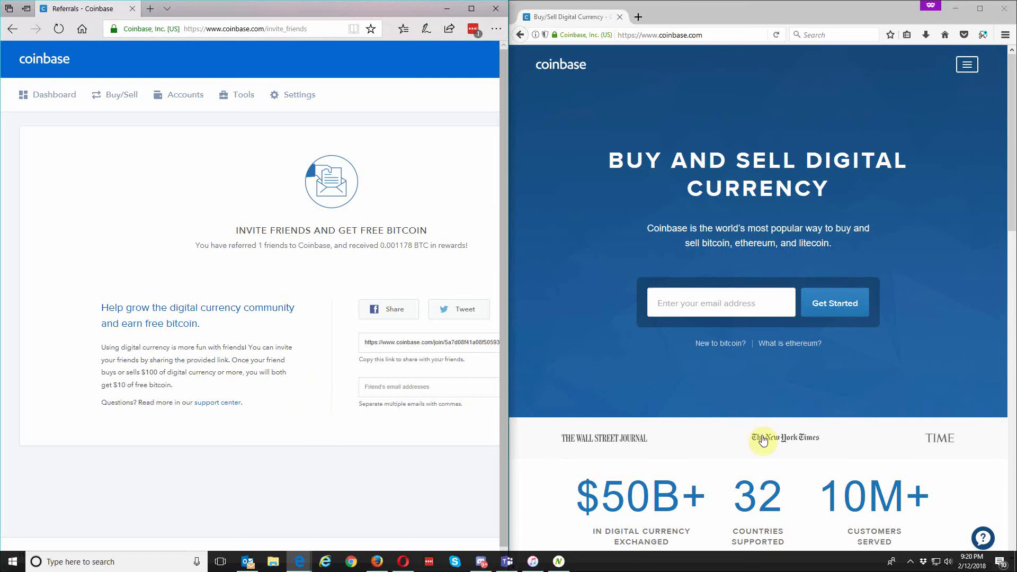
left_click(739, 382)
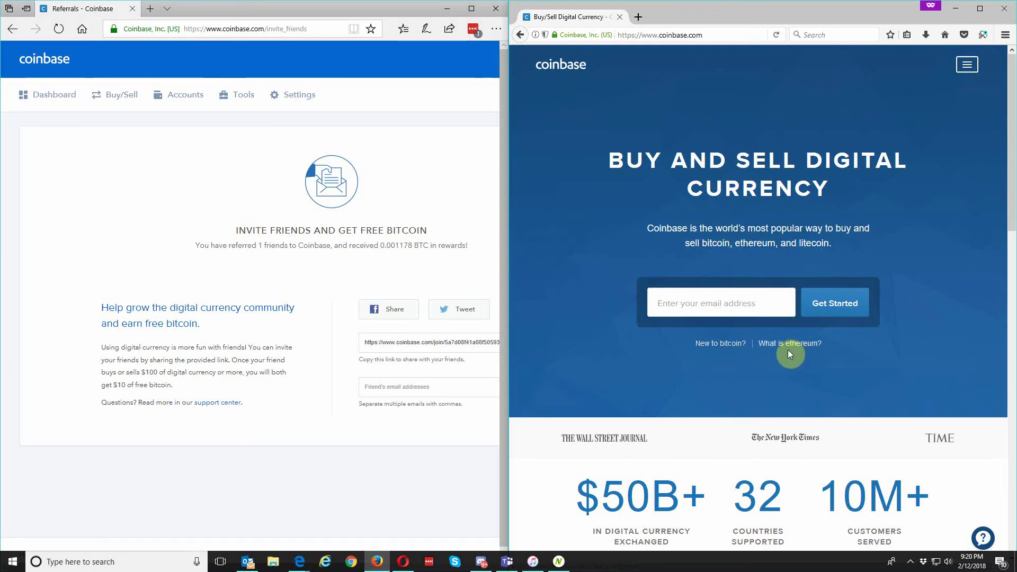
scroll(765, 370, "down", 15)
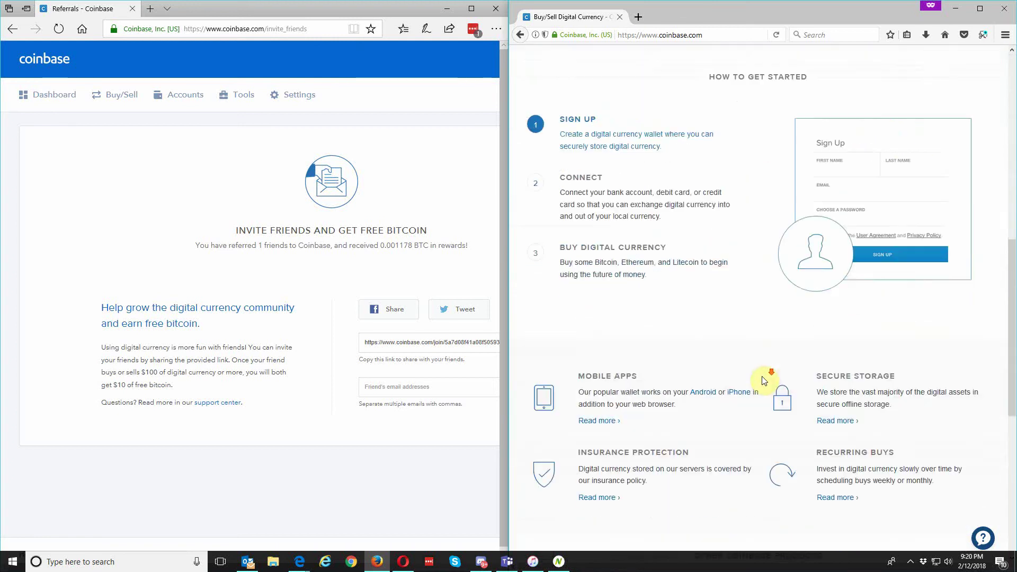
scroll(745, 399, "up", 20)
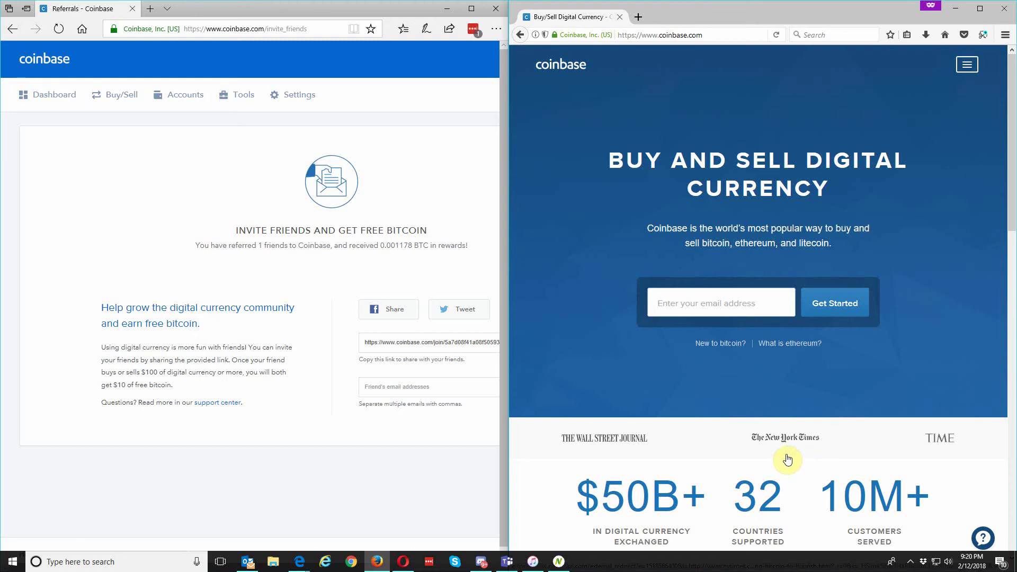
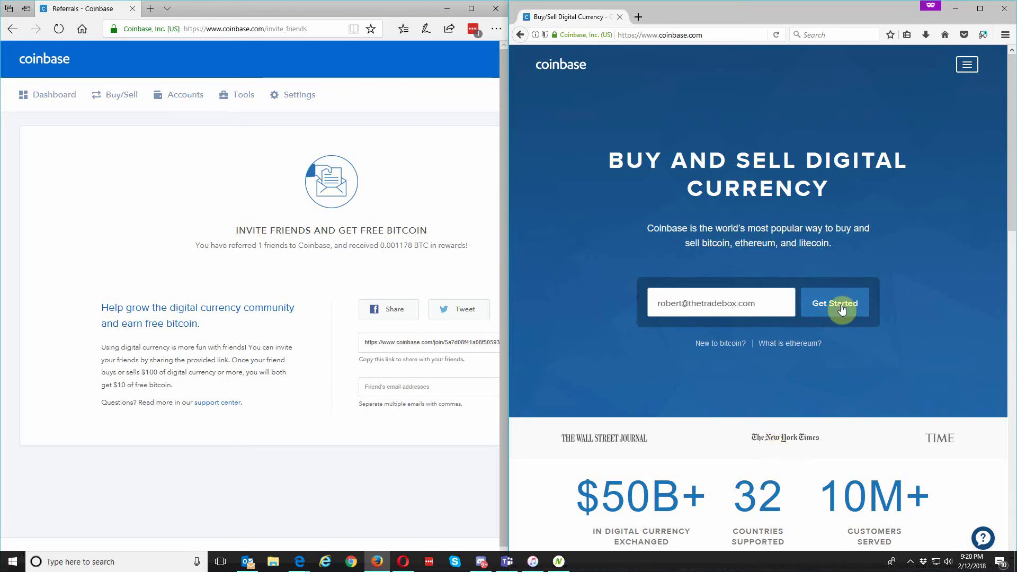
left_click(842, 309)
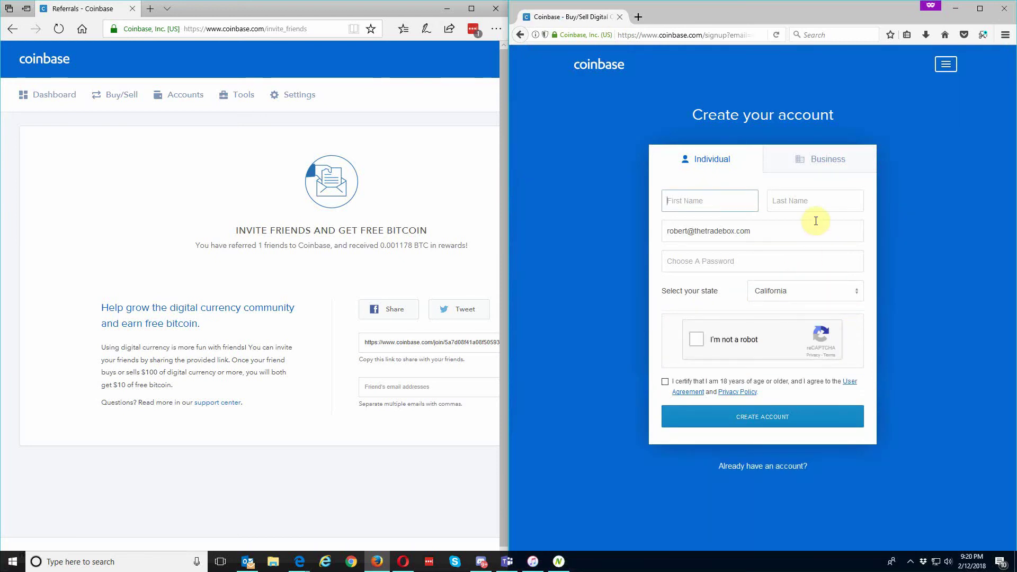
left_click(826, 164)
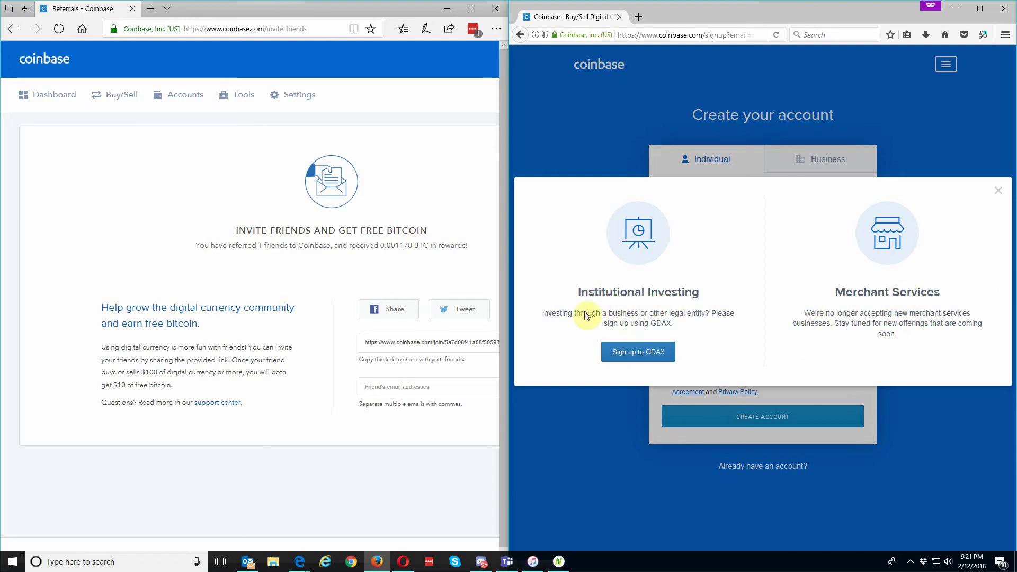
Dismiss the business notice and enter the user's first and last name
left_click(998, 190)
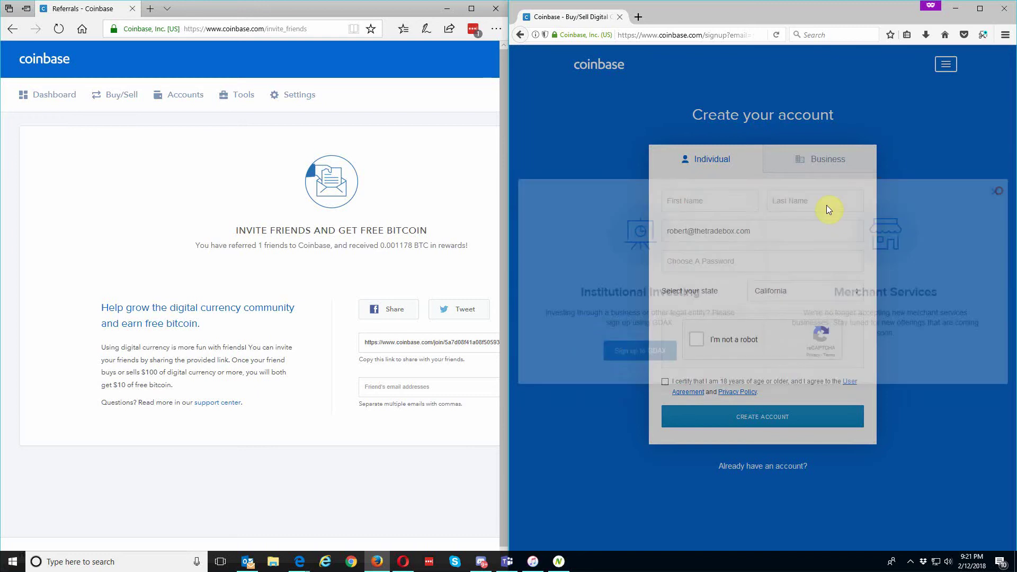
left_click(697, 200)
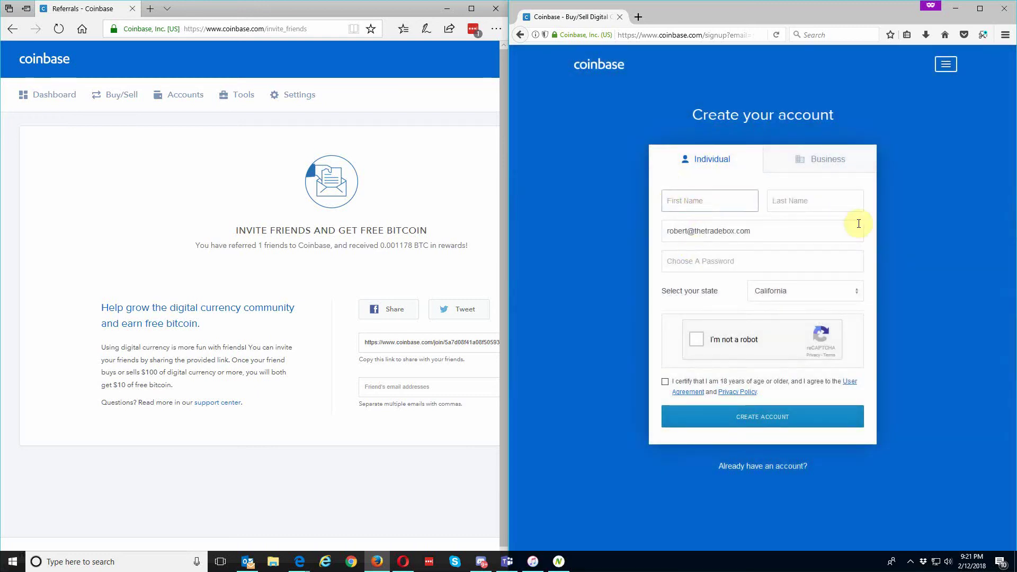
type("robert")
key("Tab")
type("A")
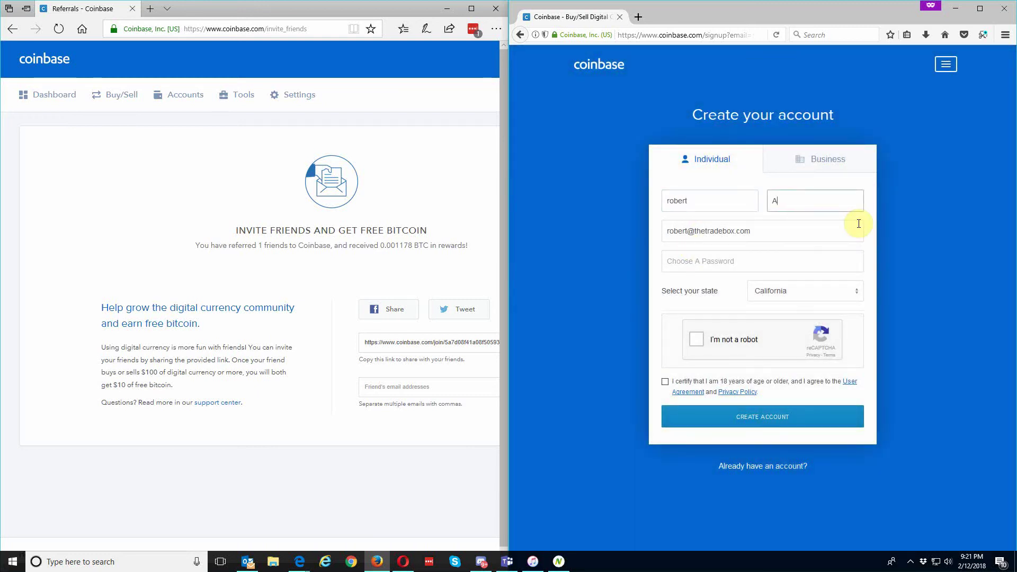
key("BackSpace")
key("shift+Tab")
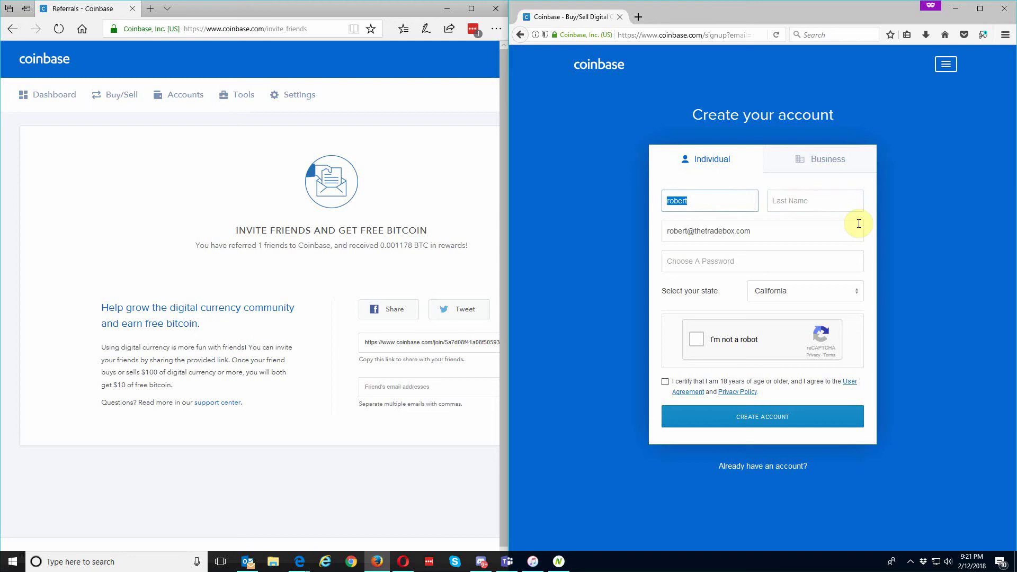
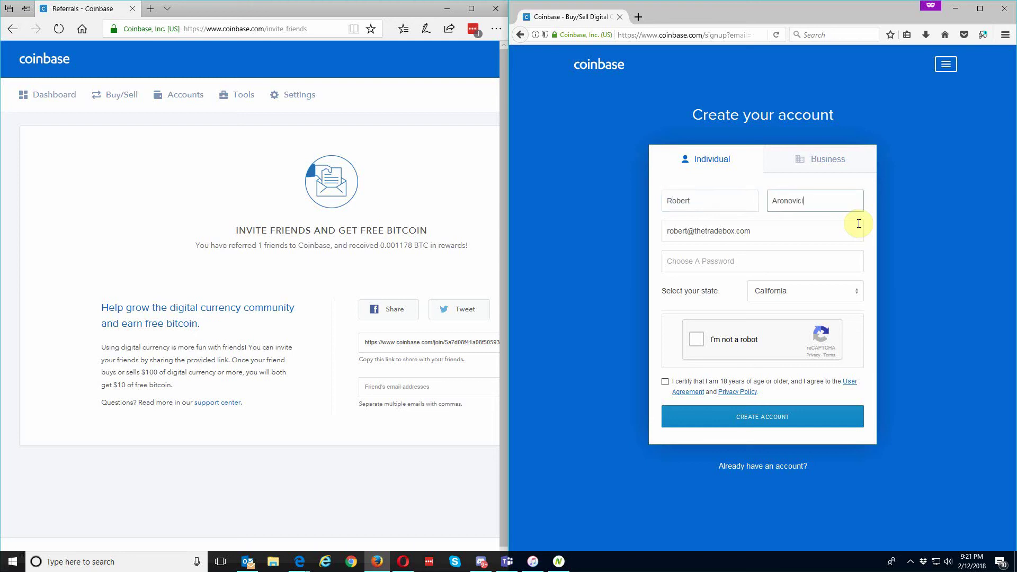
key("Tab")
key("Tab")
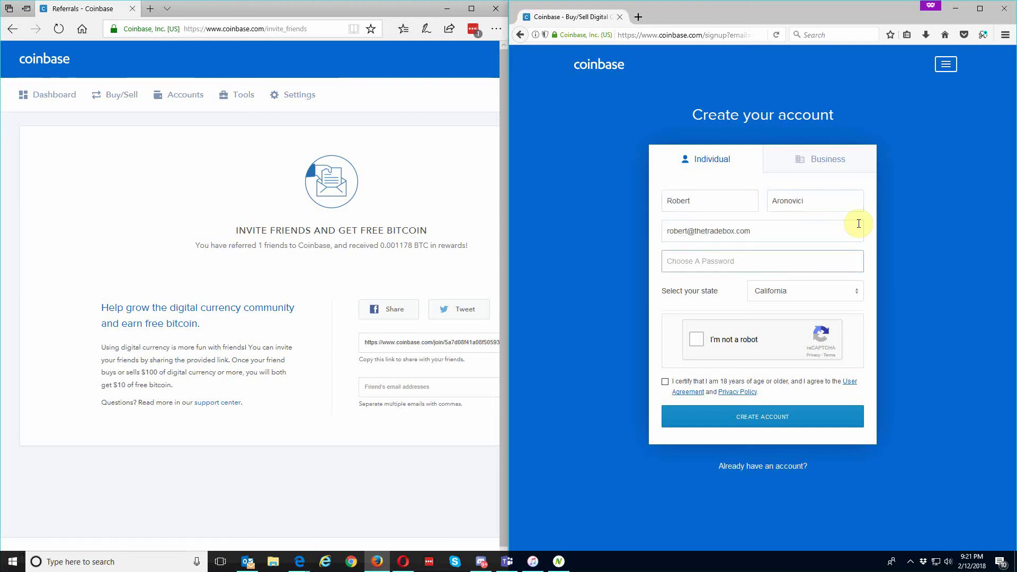
Enter the account password and open the state list
type("********")
key("BackSpace")
key("BackSpace")
key("BackSpace")
key("BackSpace")
key("BackSpace")
key("BackSpace")
key("BackSpace")
key("BackSpace")
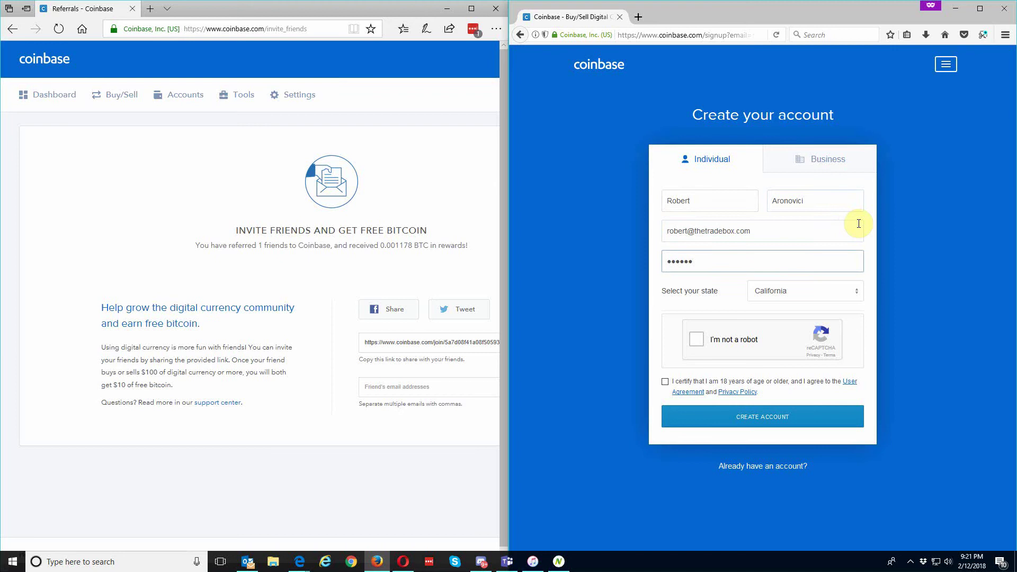
type("*********")
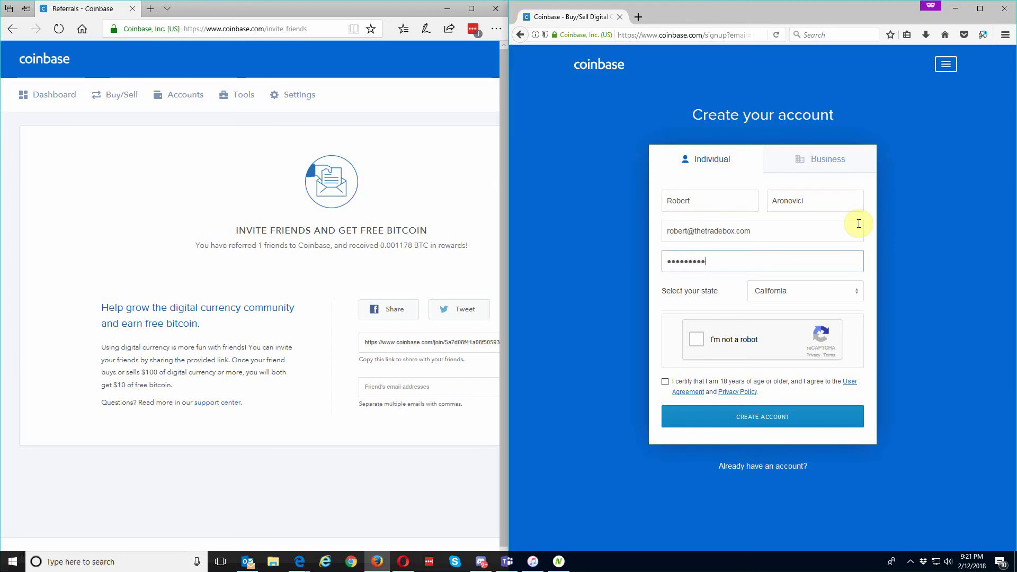
left_click(799, 293)
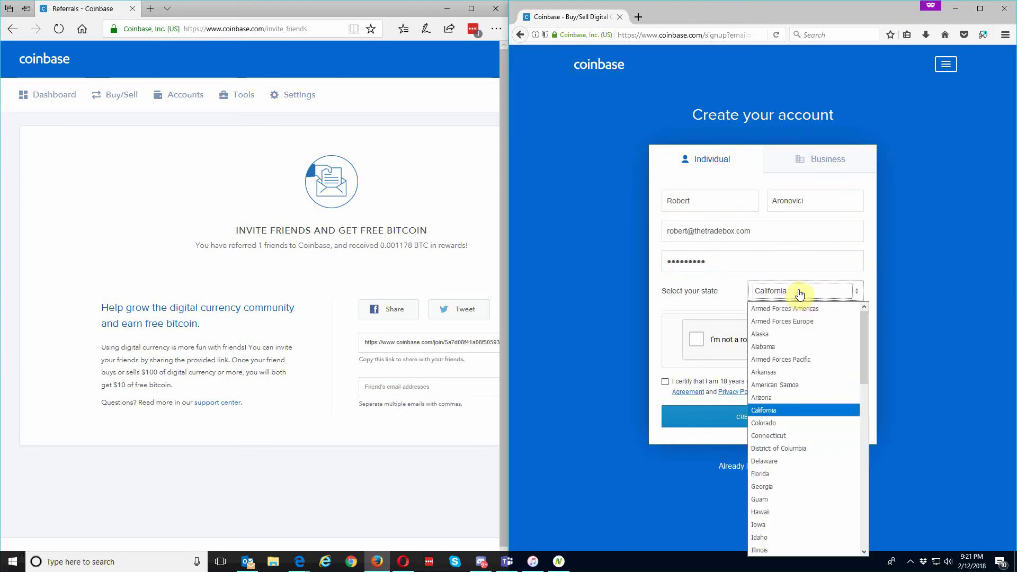
Close the state list, keeping California as the state
left_click(932, 278)
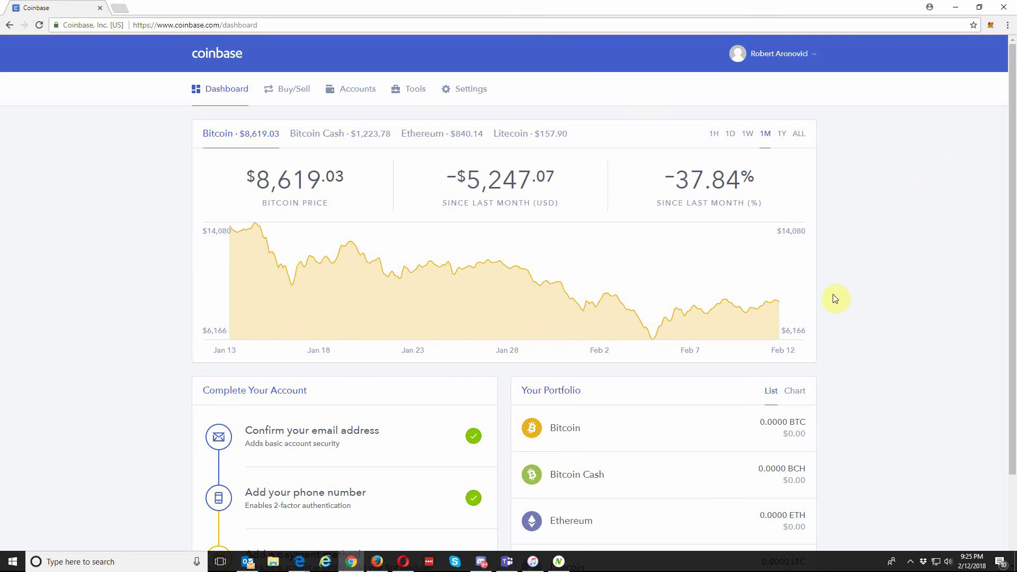
Cycle the price chart through Bitcoin, Bitcoin Cash, Ethereum and Litecoin, ending on Litecoin
scroll(785, 366, "down", 2)
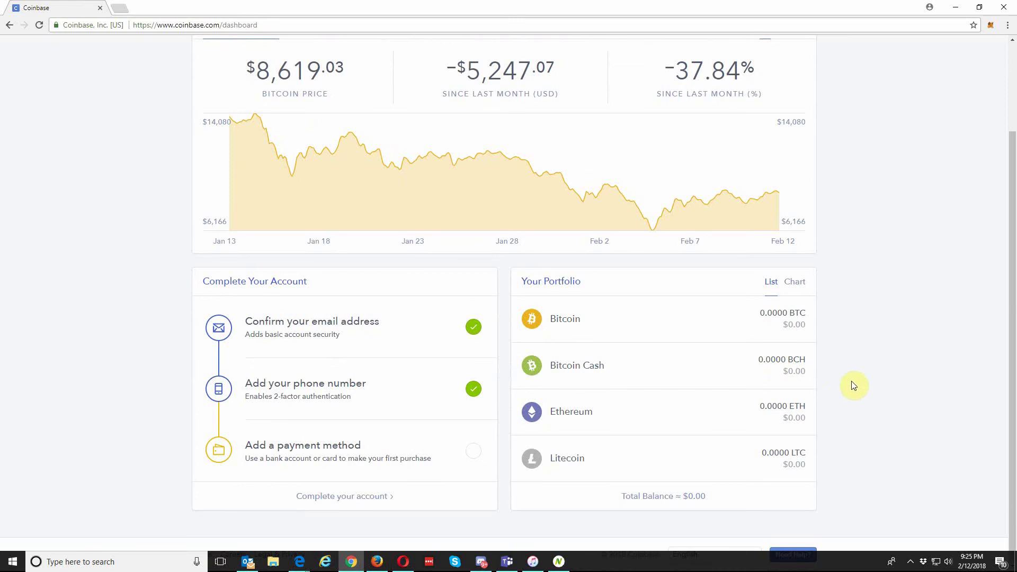
scroll(852, 383, "up", 2)
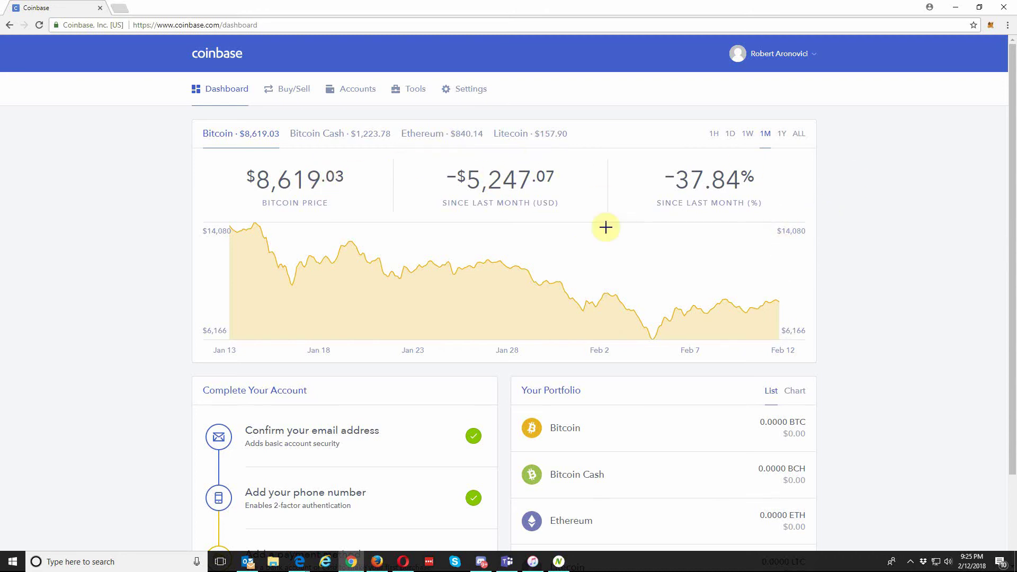
left_click(337, 133)
left_click(438, 142)
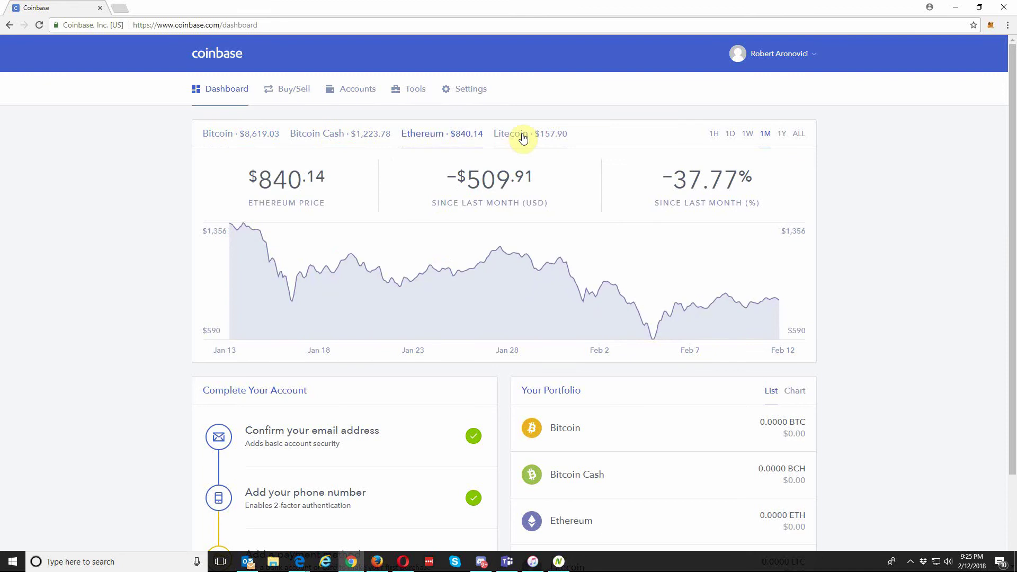
left_click(522, 136)
left_click(238, 137)
left_click(326, 134)
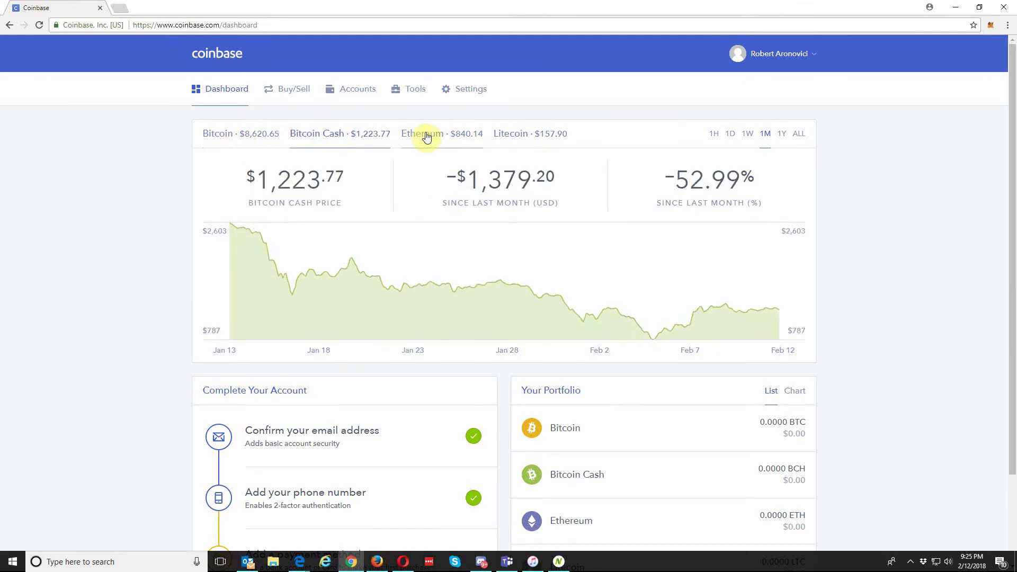
left_click(424, 135)
left_click(514, 135)
left_click(231, 137)
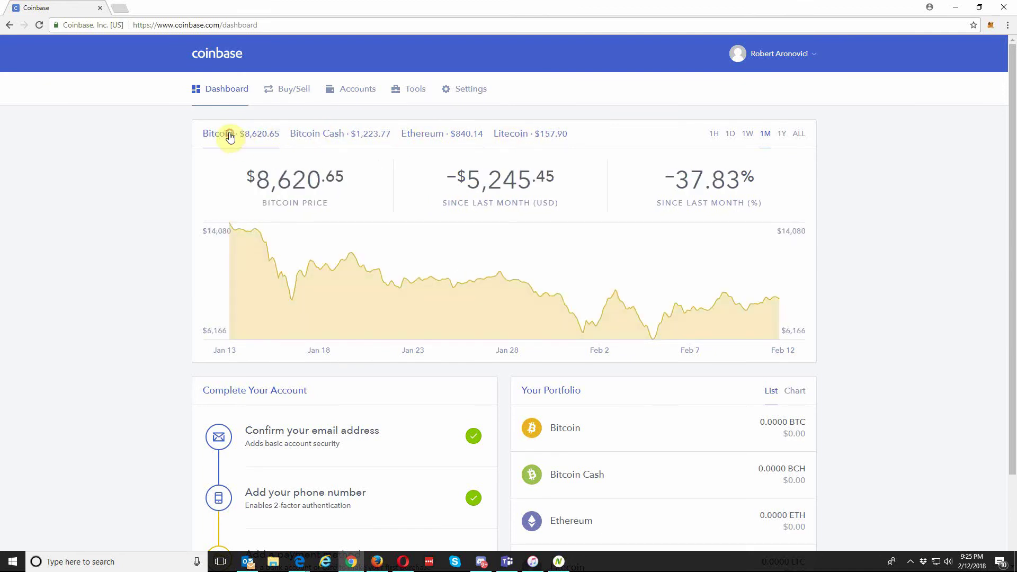
left_click(342, 138)
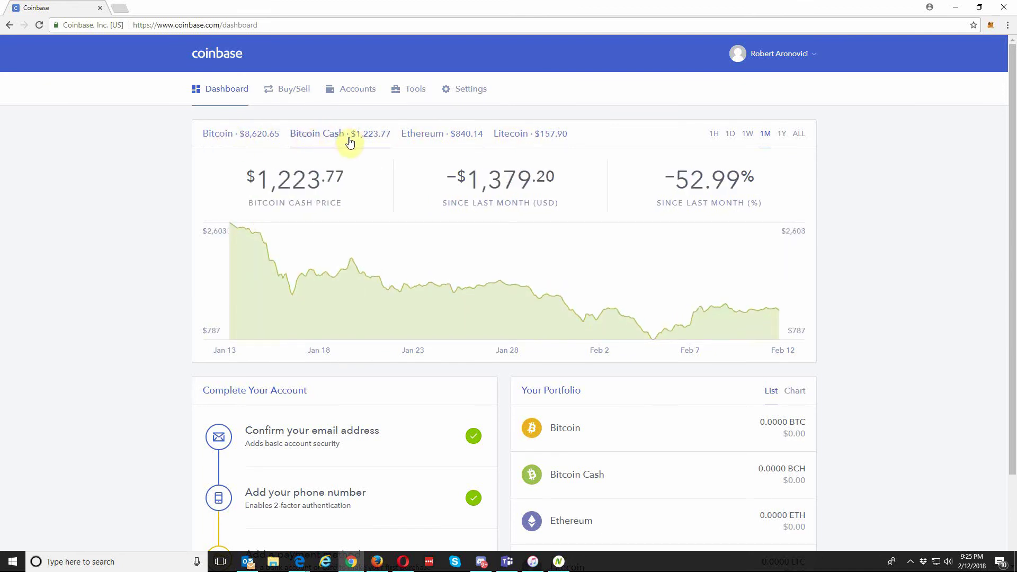
left_click(250, 141)
left_click(416, 133)
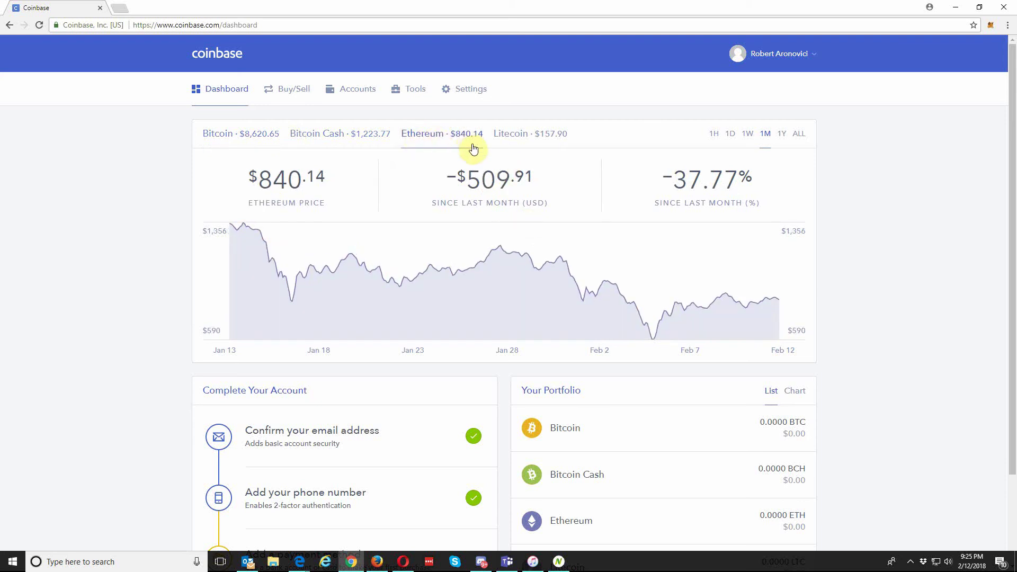
left_click(517, 137)
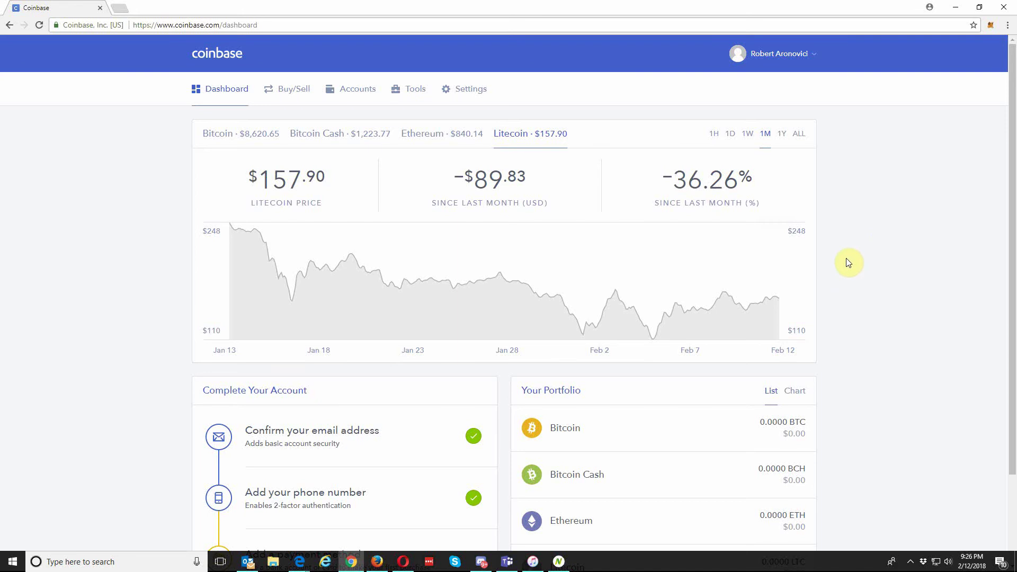
View Litecoin's price over 1H, 1D, 1W, 1M and 1Y, ending on 1W
scroll(847, 264, "down", 3)
scroll(844, 270, "up", 3)
left_click(713, 135)
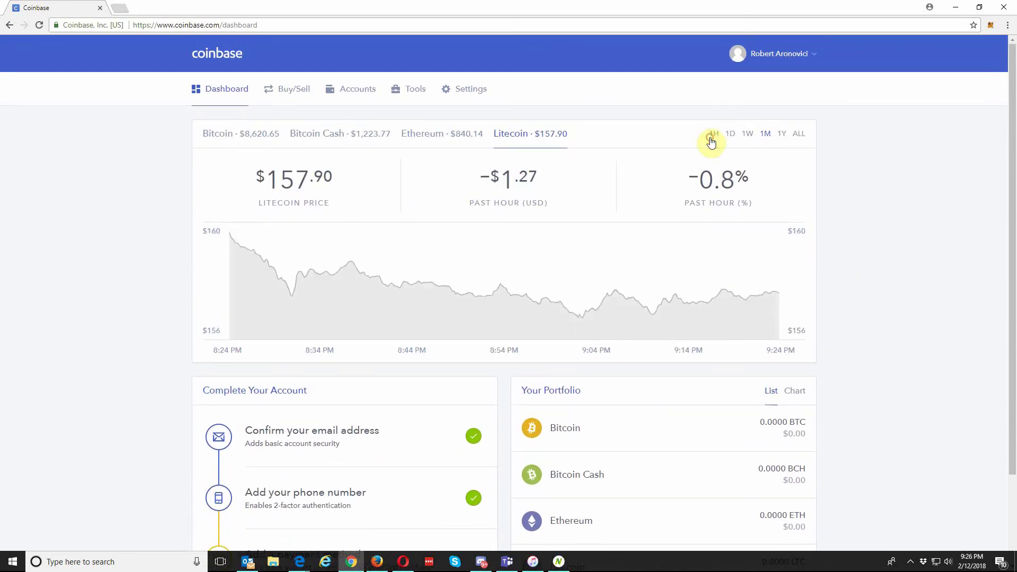
left_click(729, 135)
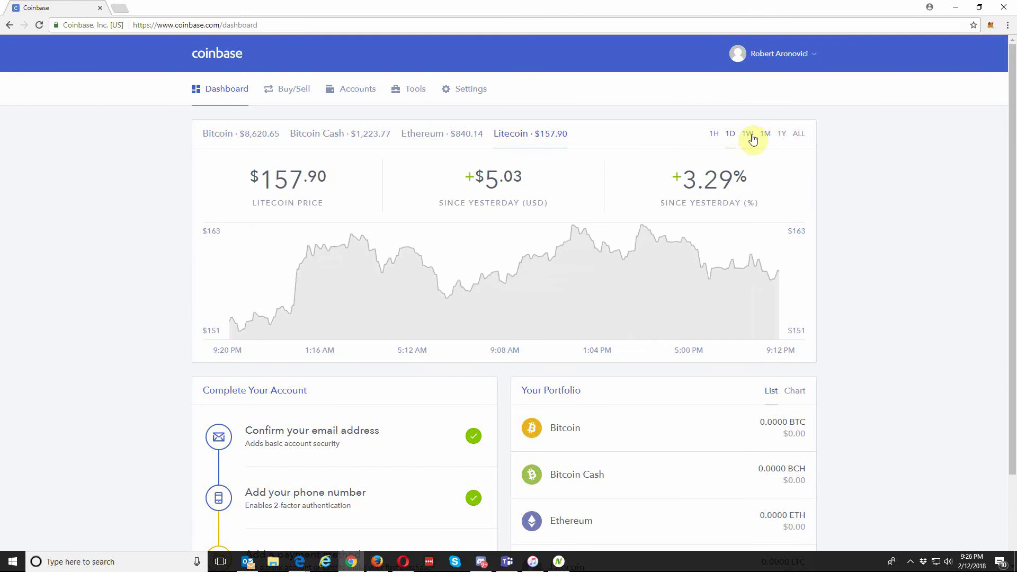
left_click(749, 134)
left_click(765, 135)
left_click(782, 135)
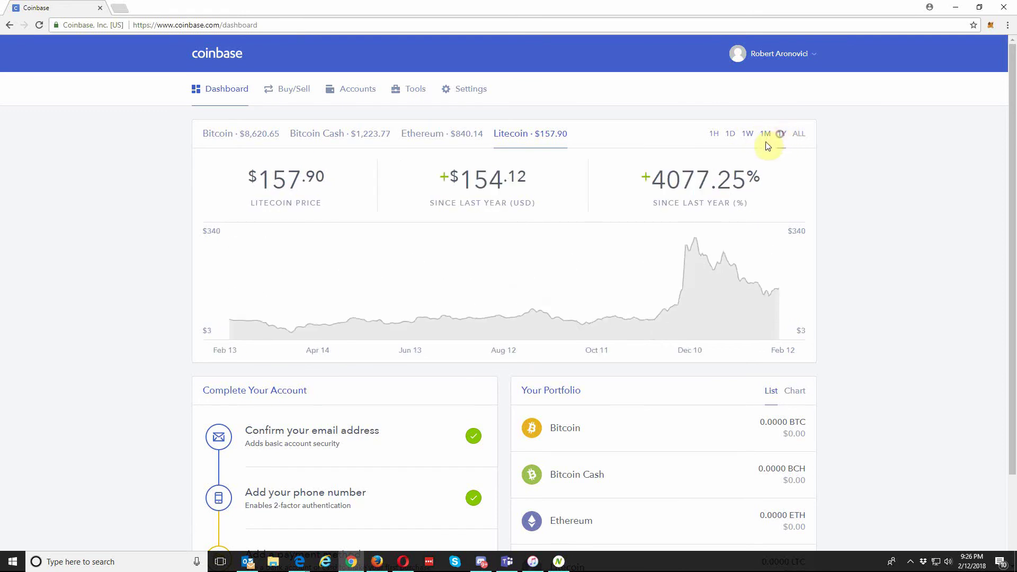
left_click(747, 136)
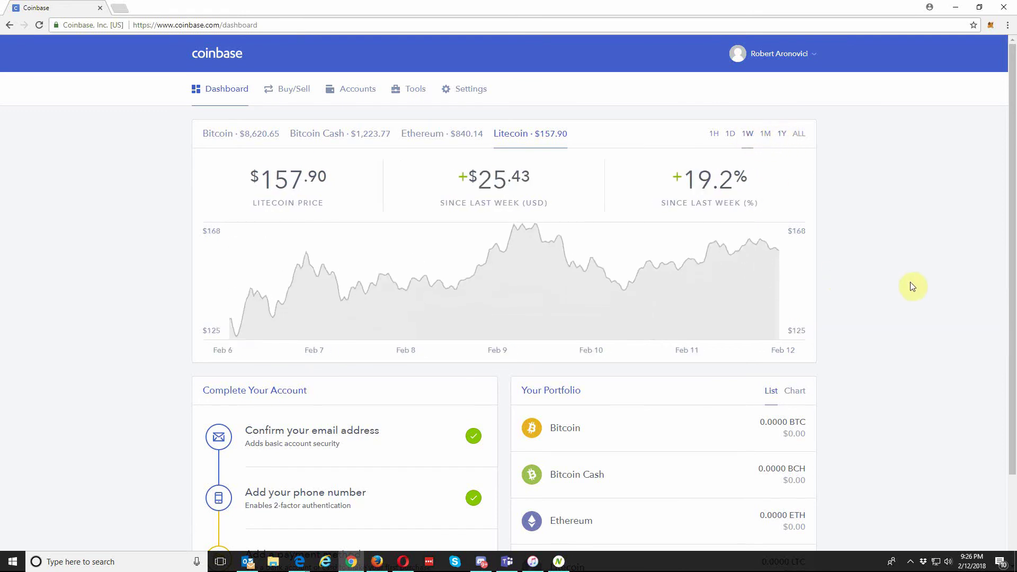
Toggle the portfolio between balance chart and coin list, and open the Accounts wallet list
scroll(878, 311, "down", 2)
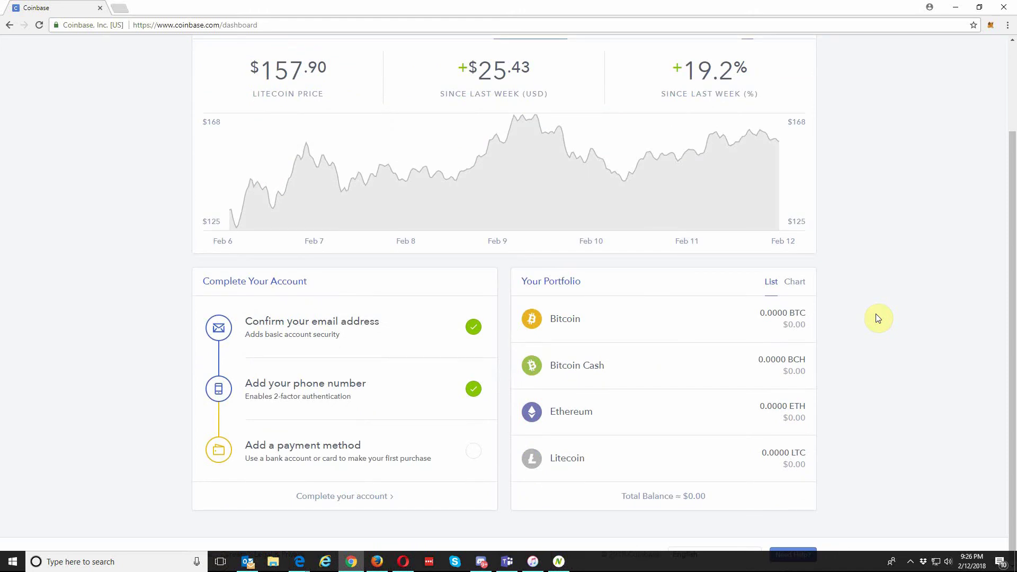
scroll(874, 319, "up", 2)
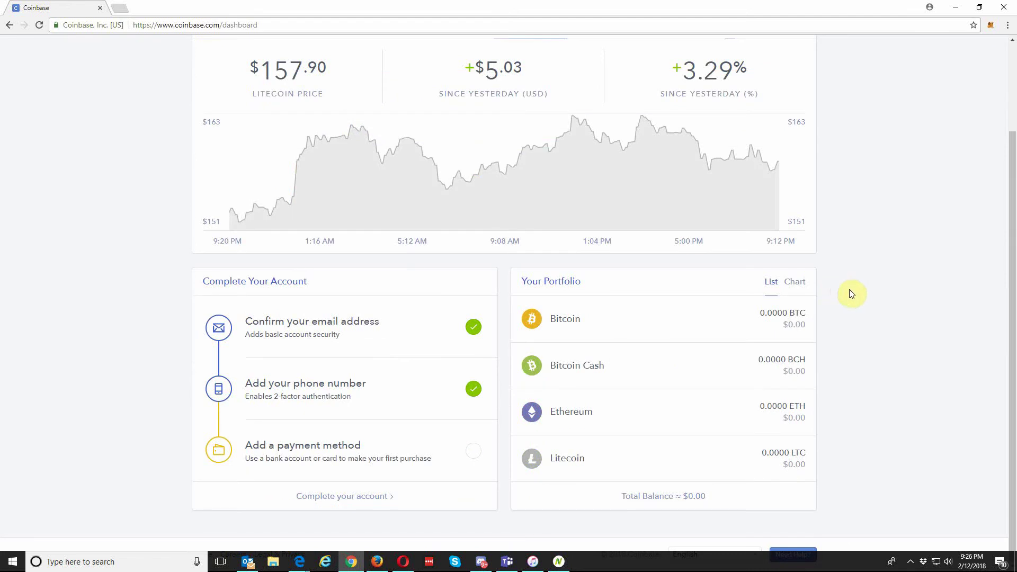
scroll(805, 322, "up", 2)
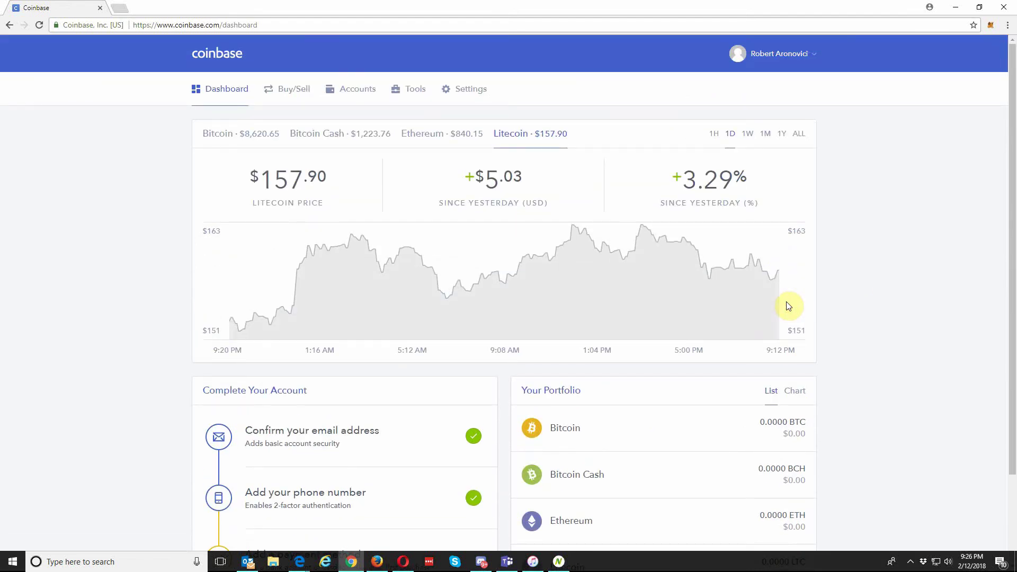
scroll(788, 306, "down", 2)
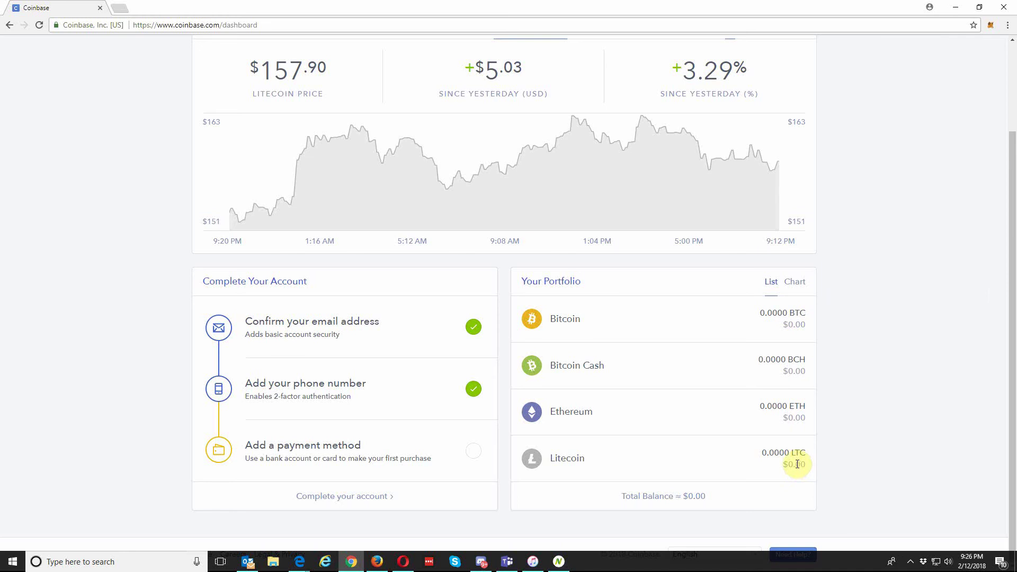
left_click(794, 284)
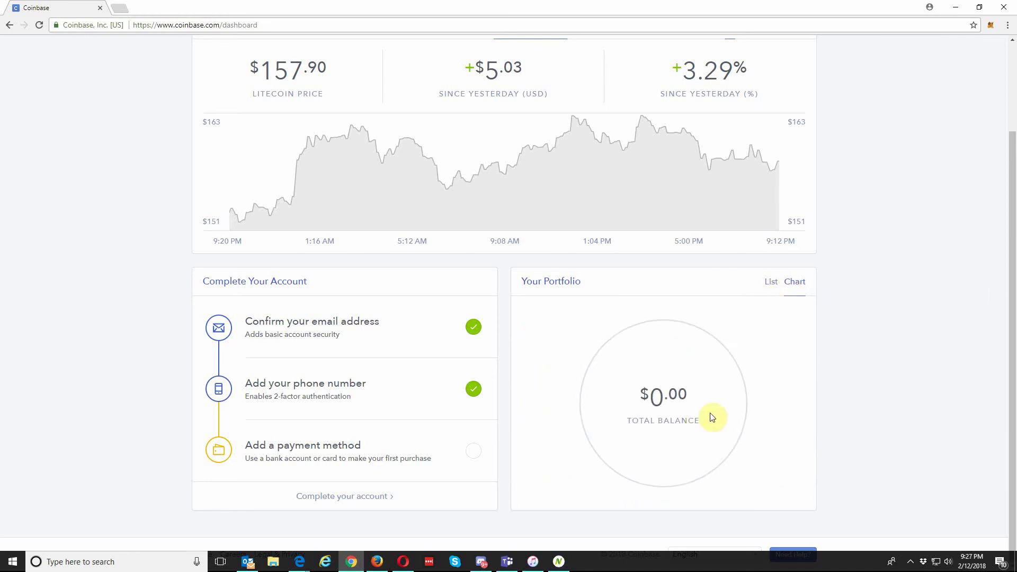
left_click(771, 282)
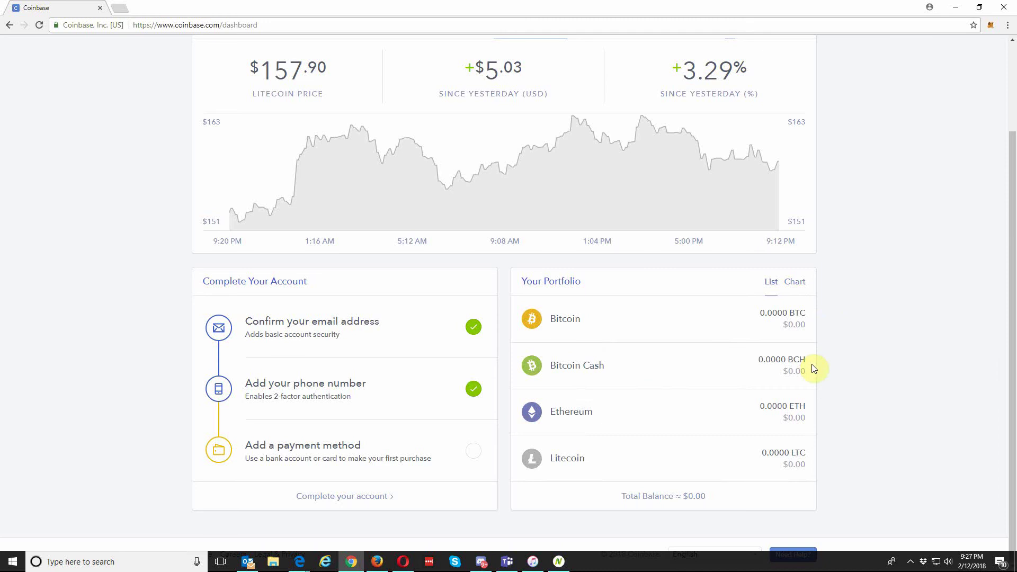
scroll(813, 368, "up", 2)
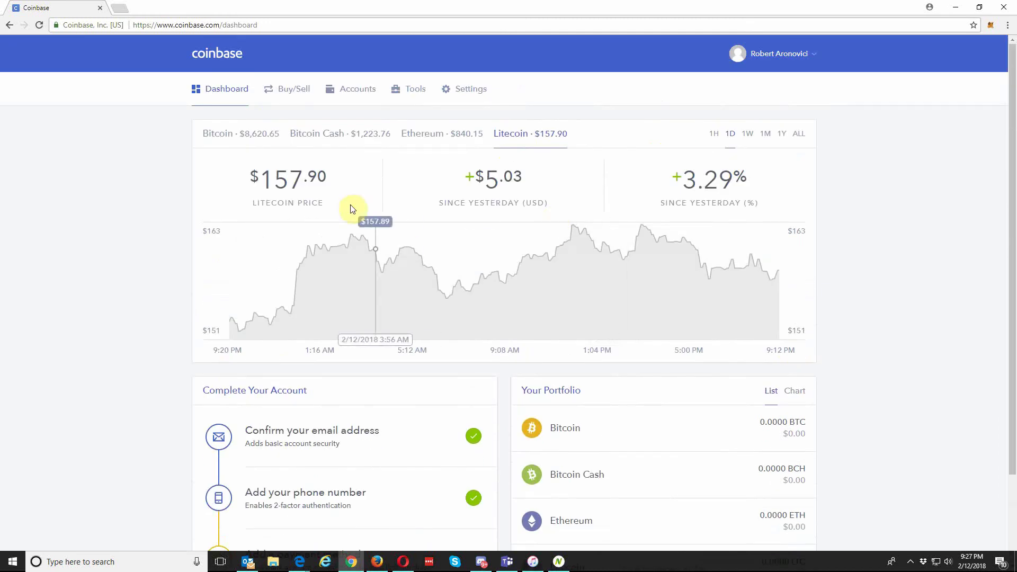
left_click(342, 89)
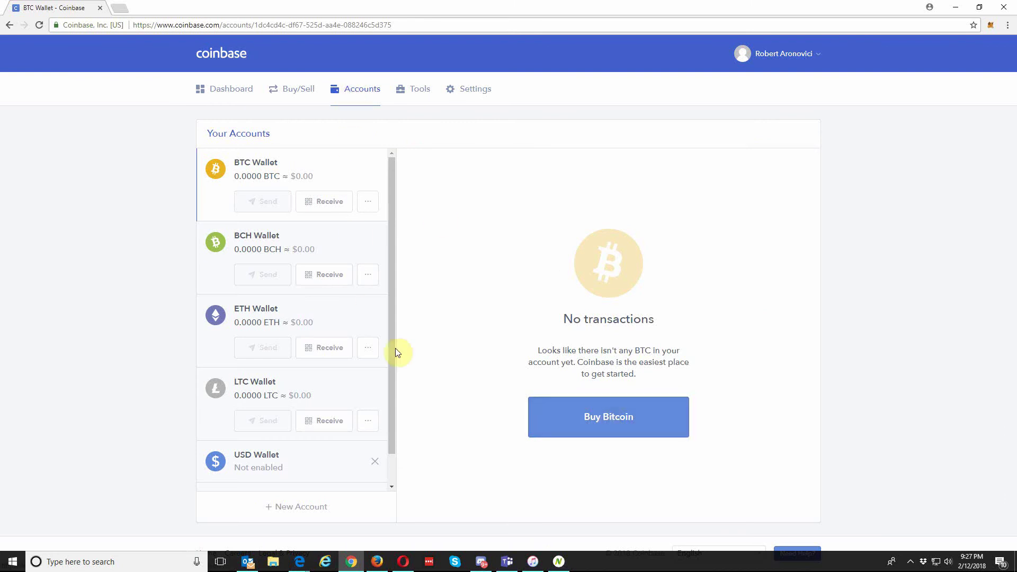
Start buying Bitcoin and choose a bank account as the payment method to add
left_click(613, 425)
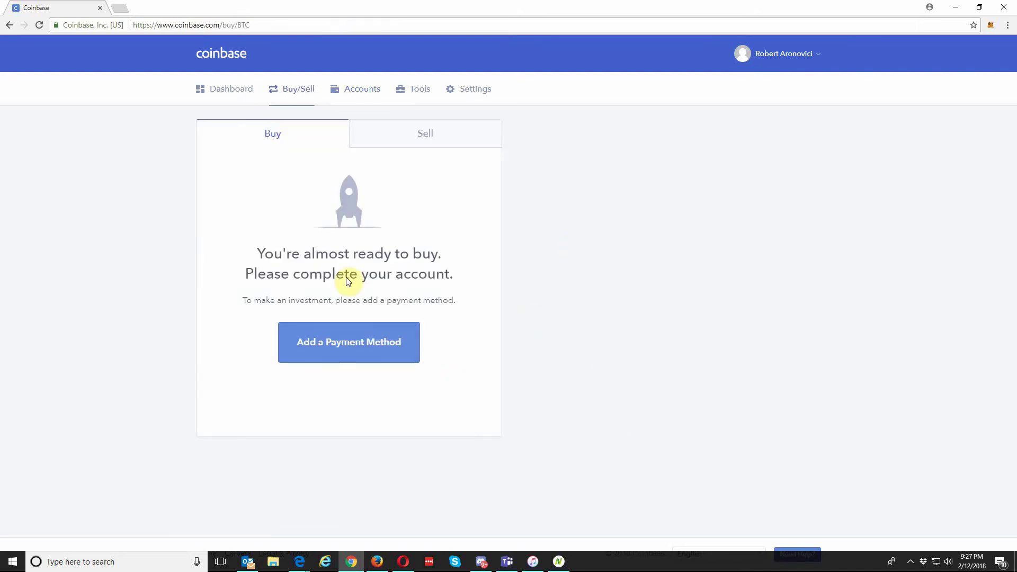
left_click(356, 347)
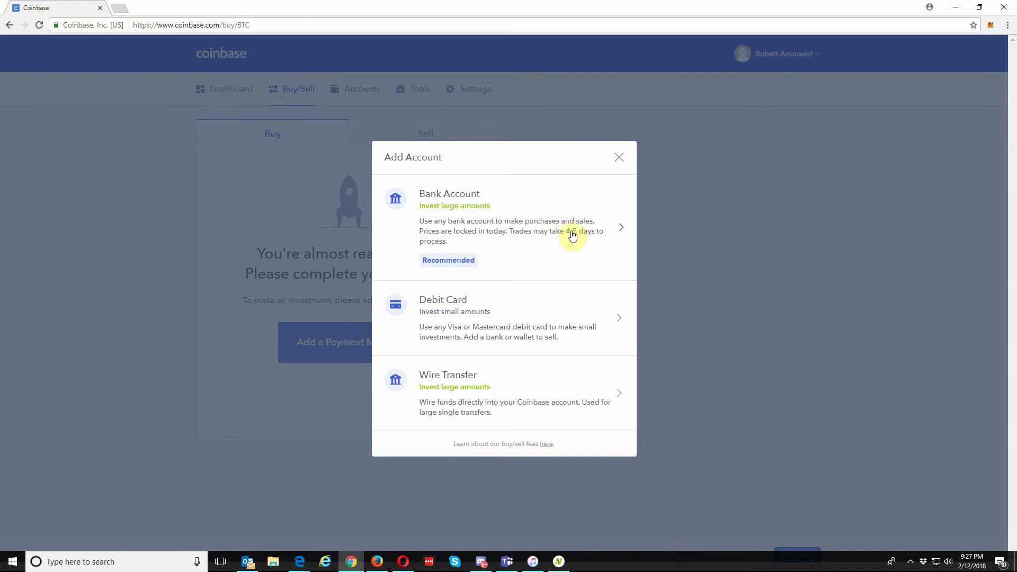
left_click(539, 244)
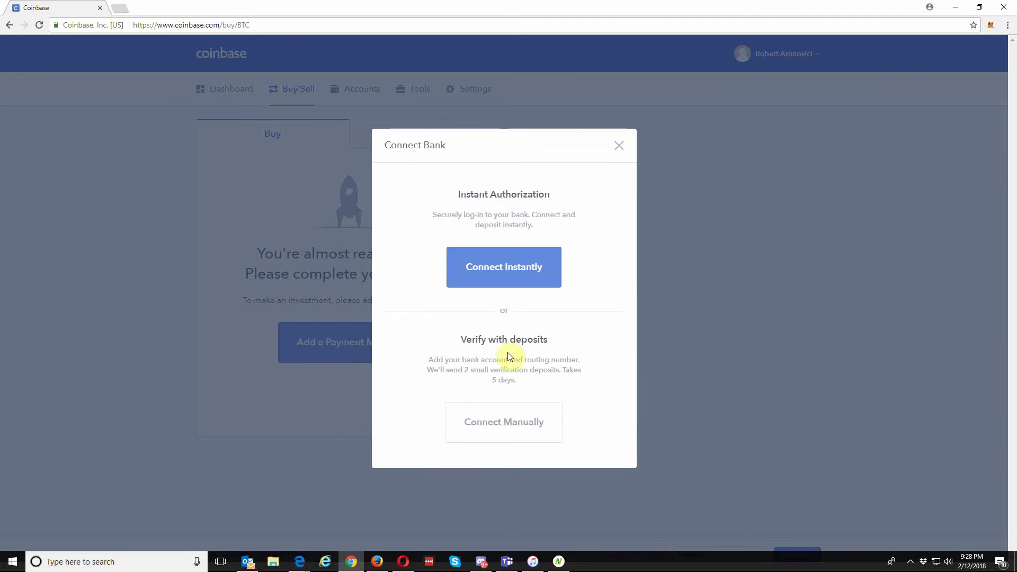
Drop the bank connection, pick debit card as payment method, and begin uploading ID
left_click(479, 272)
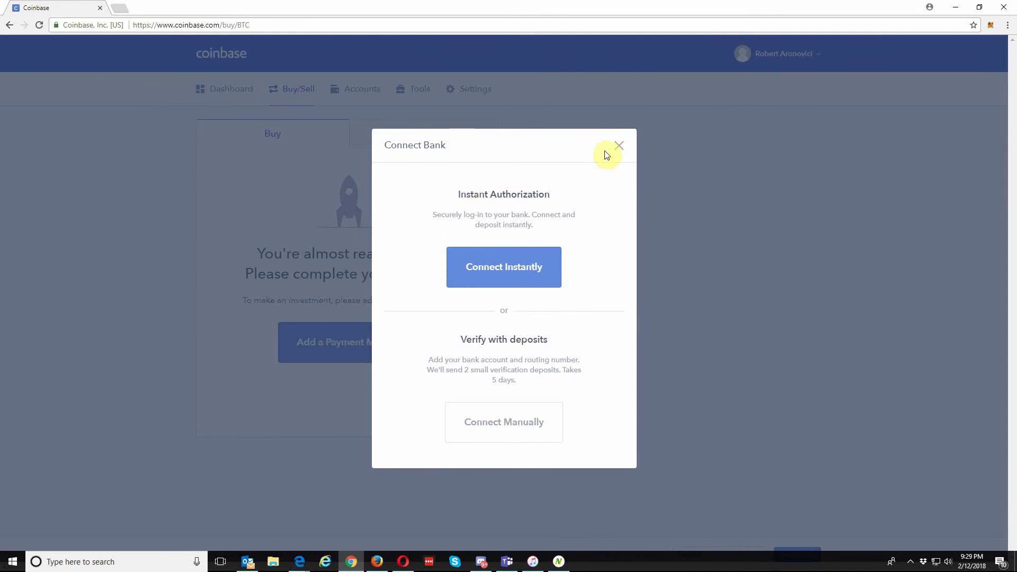
left_click(618, 147)
left_click(370, 344)
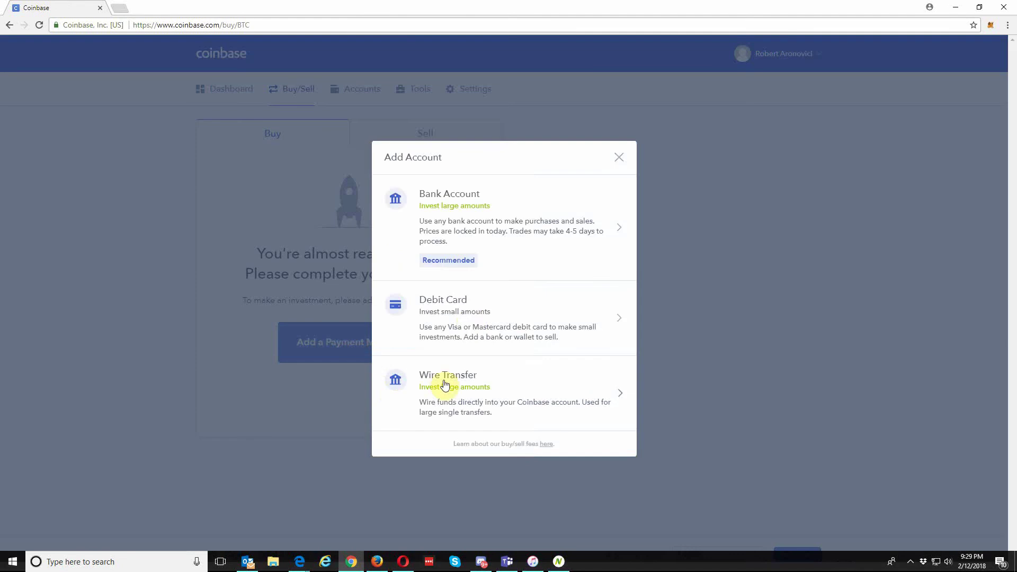
left_click(469, 320)
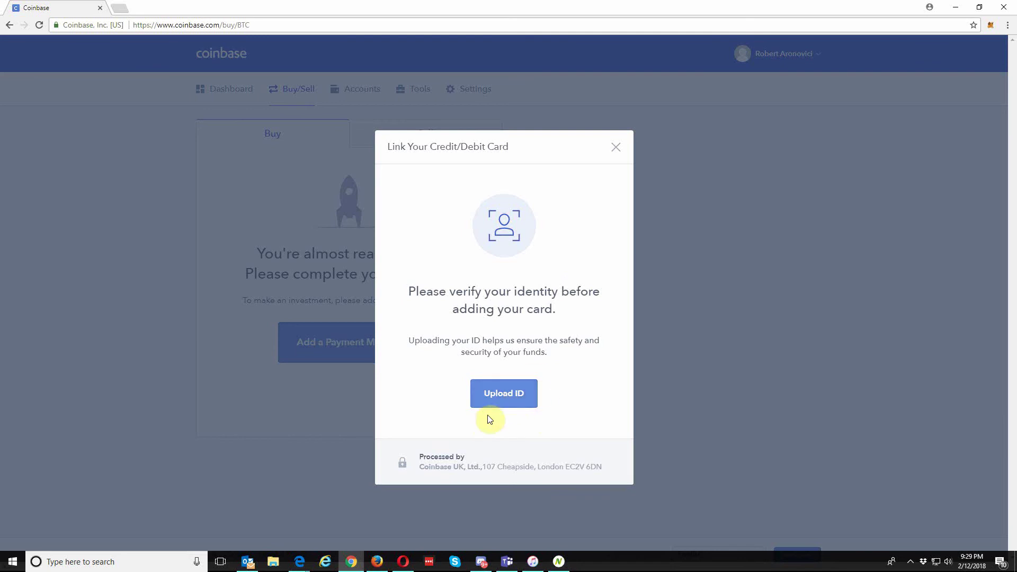
left_click(515, 398)
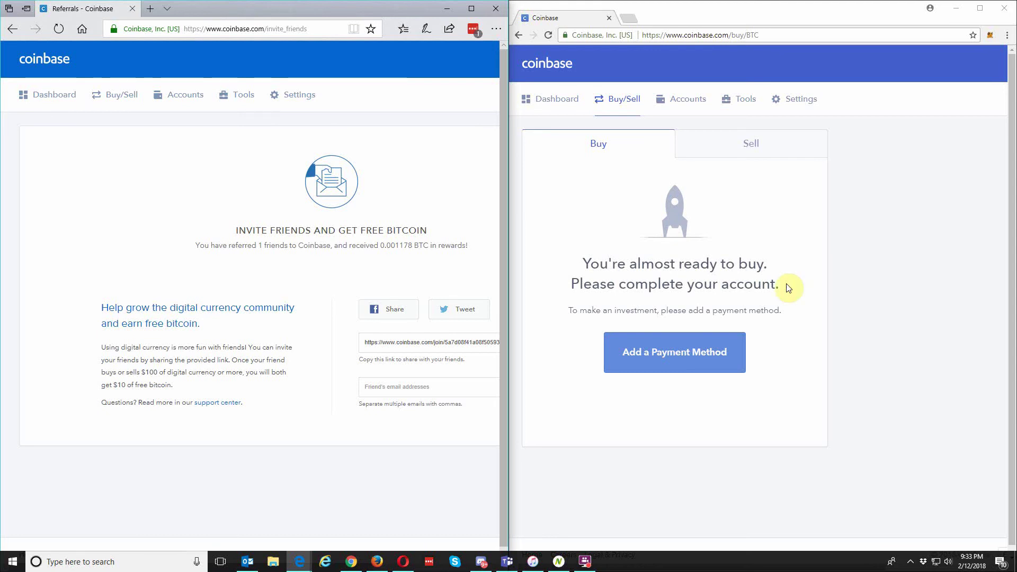
Choose to link a debit card and go to the first withdrawal amount field
left_click(707, 355)
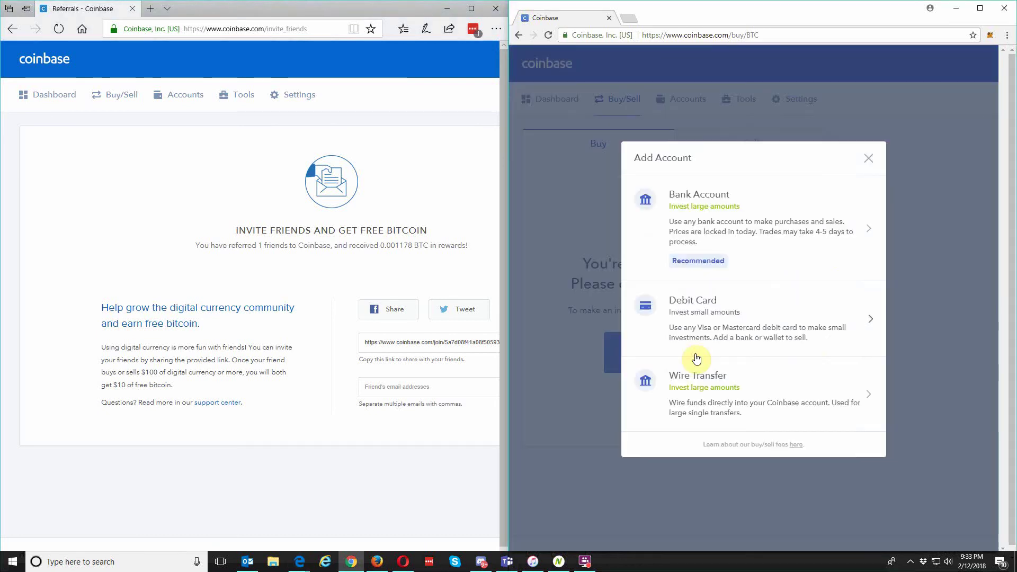
left_click(741, 321)
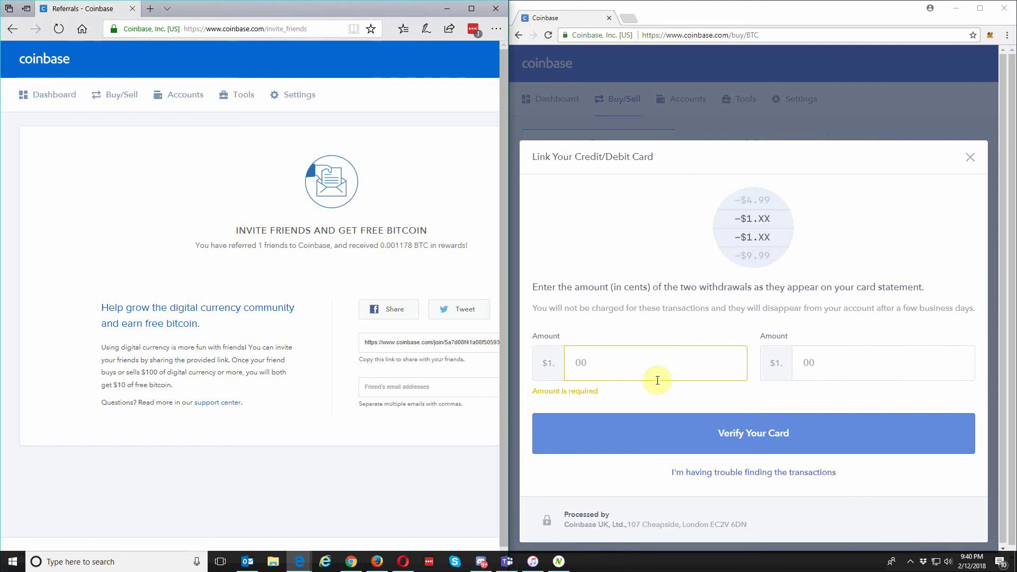
left_click(629, 372)
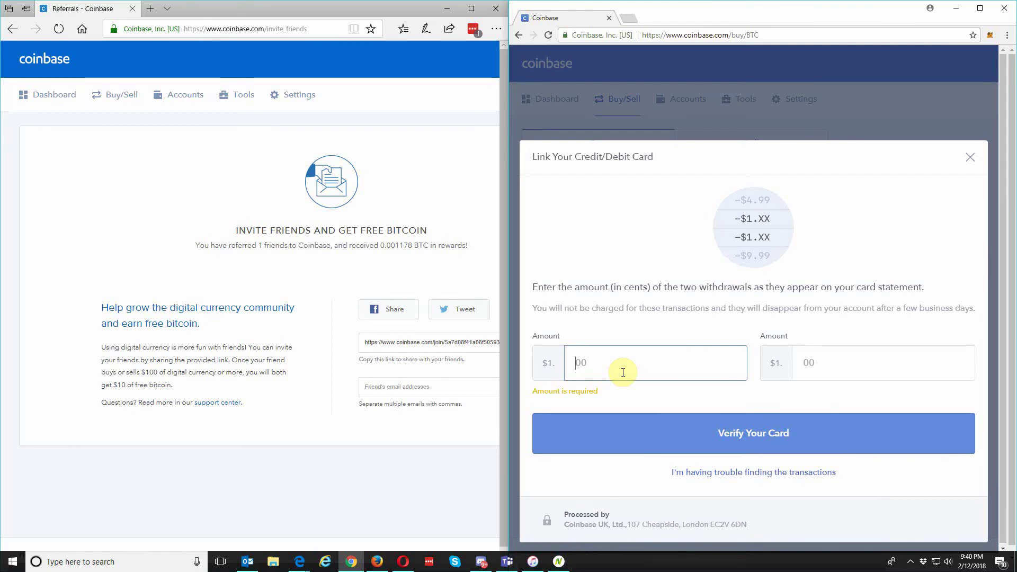
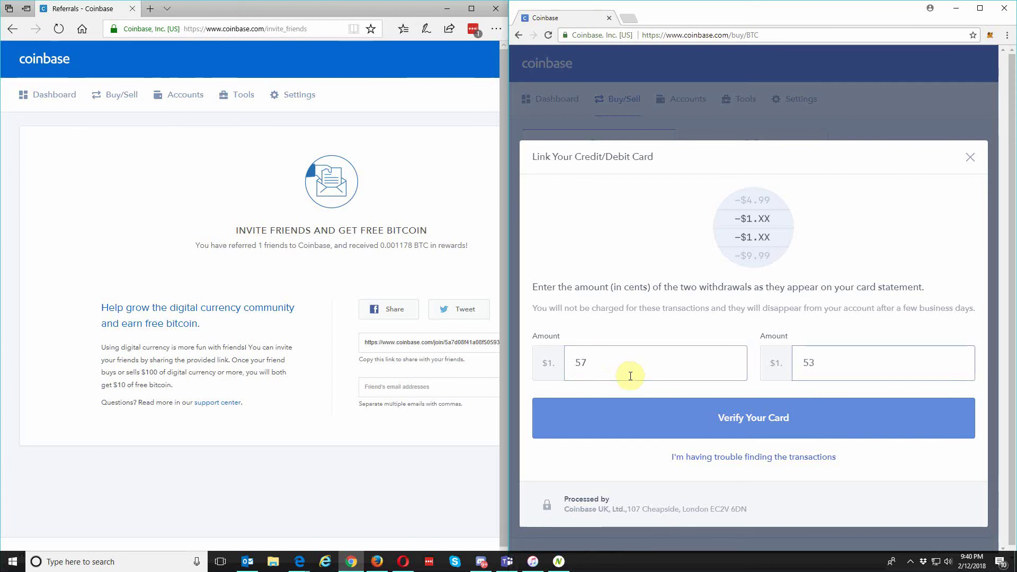
left_click(762, 419)
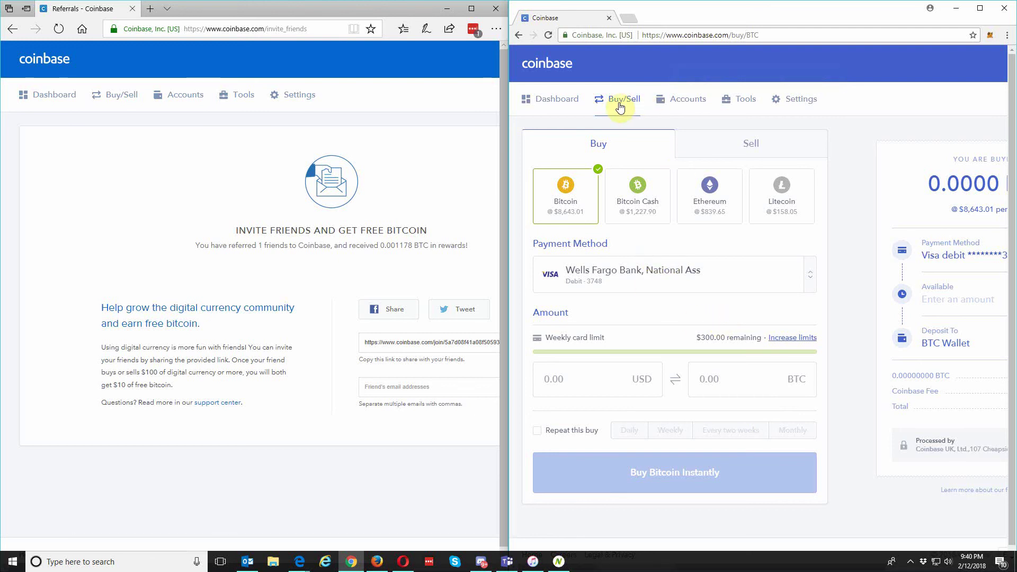
left_click(679, 104)
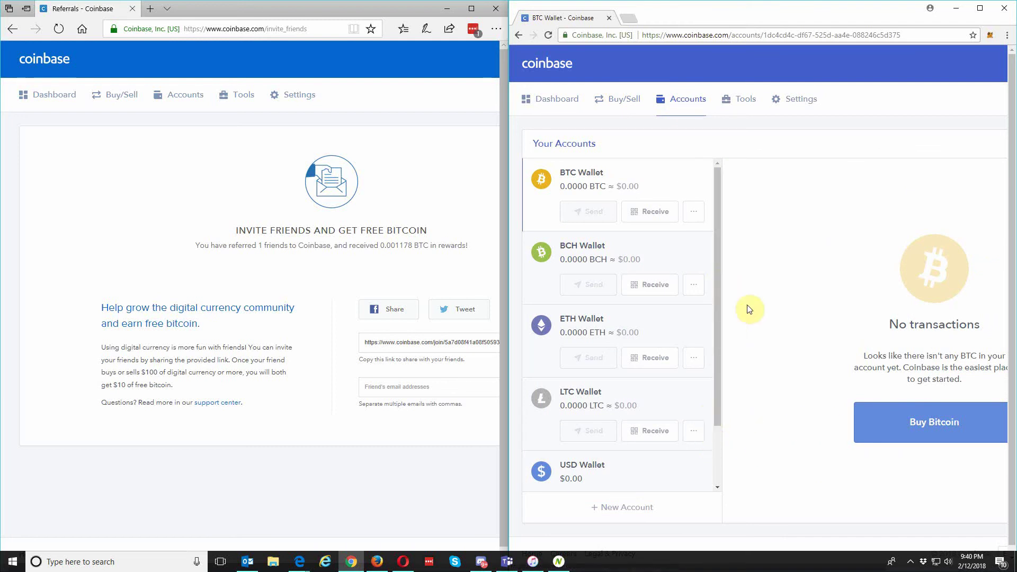
left_click(619, 99)
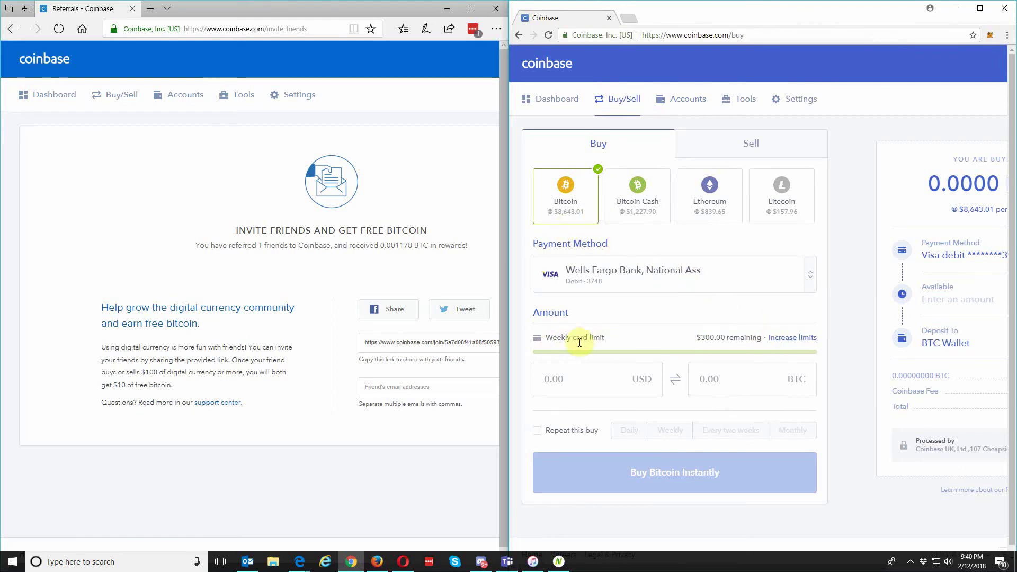
left_click(803, 343)
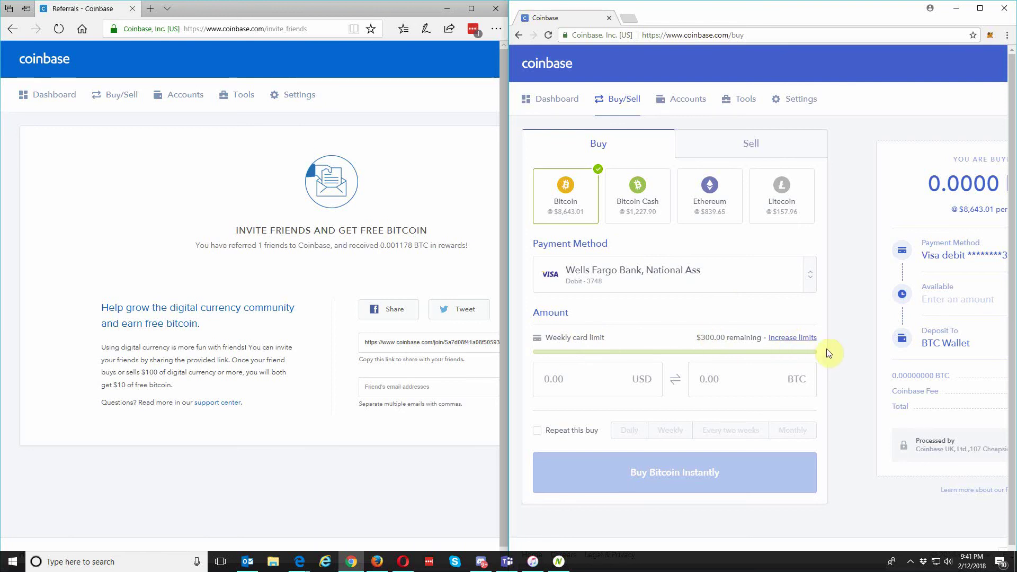
left_click(802, 341)
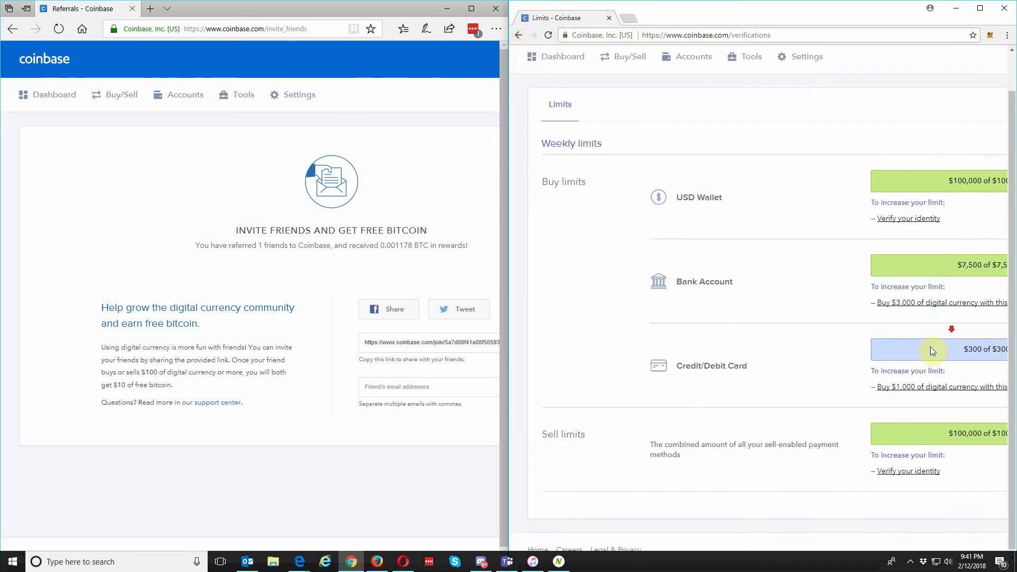
left_click(520, 35)
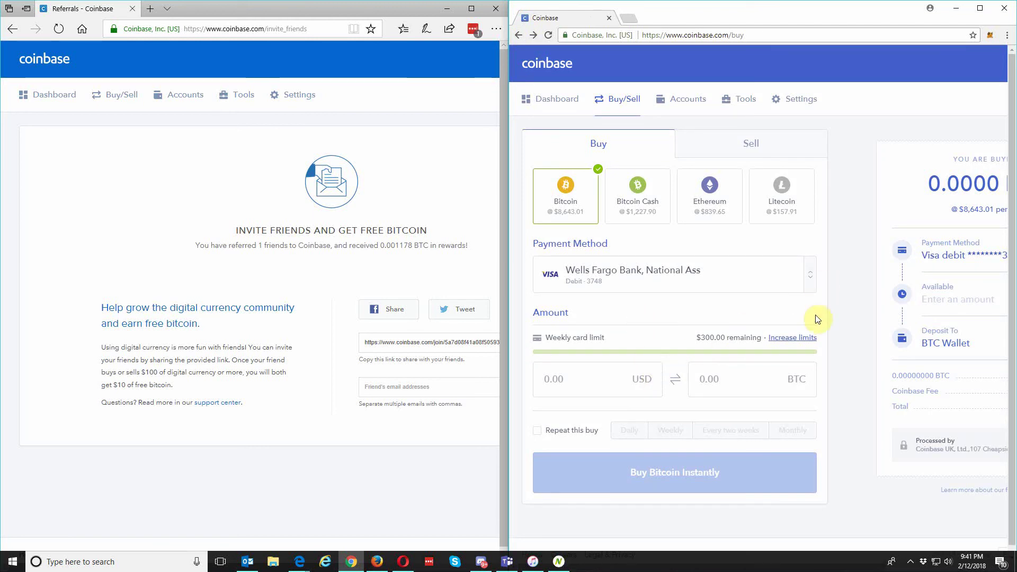
left_click(706, 379)
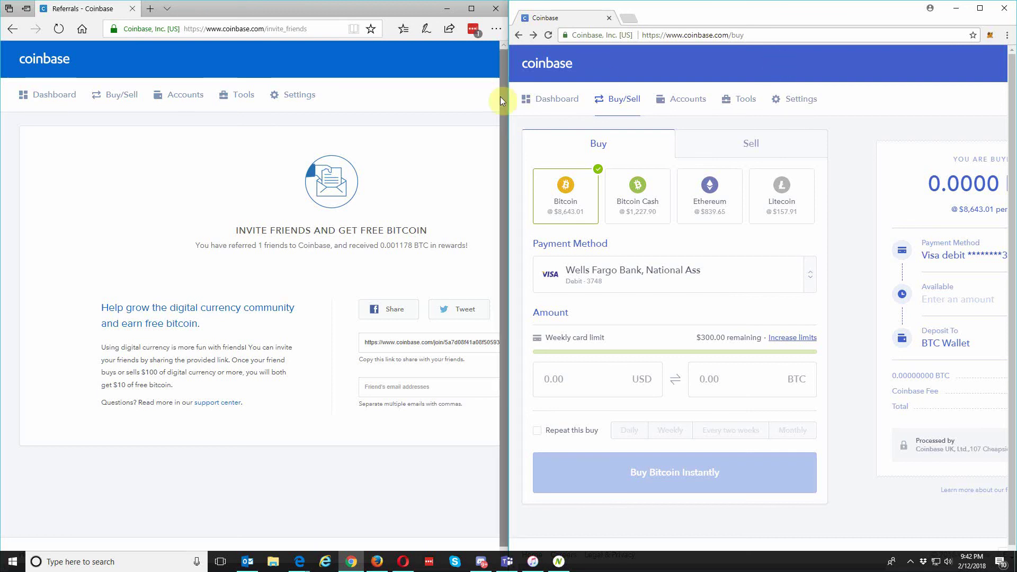
Return to the Coinbase dashboard and maximize the browser window
left_click(557, 101)
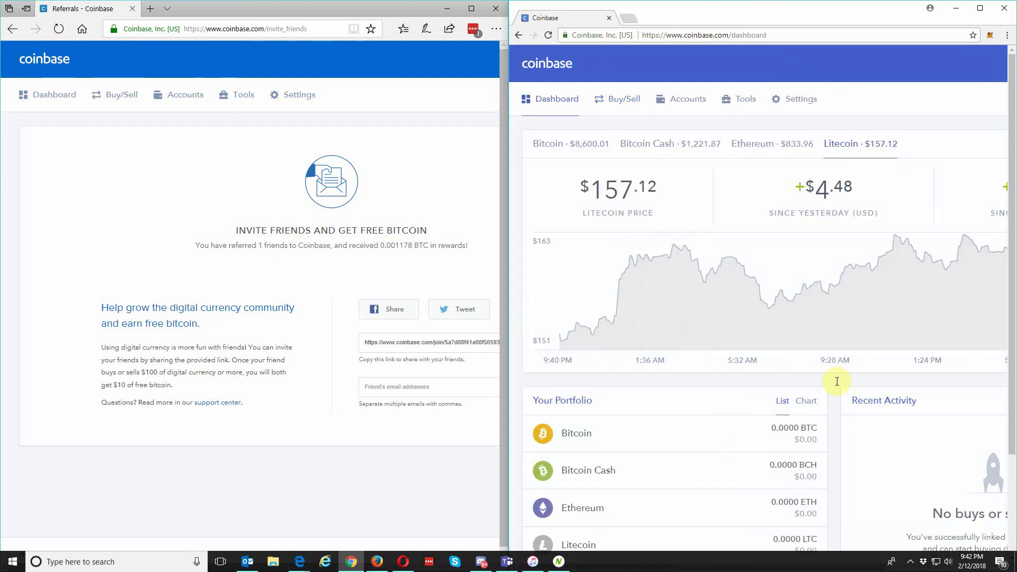
left_click(980, 8)
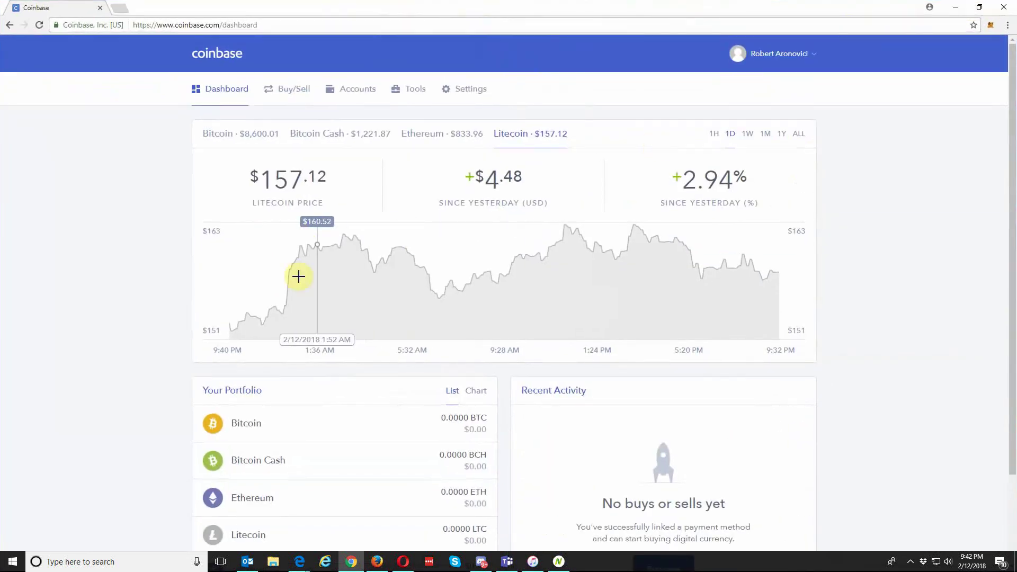
Switch the dashboard price chart to Bitcoin, showing $8,590.01, up 2.24%
left_click(236, 135)
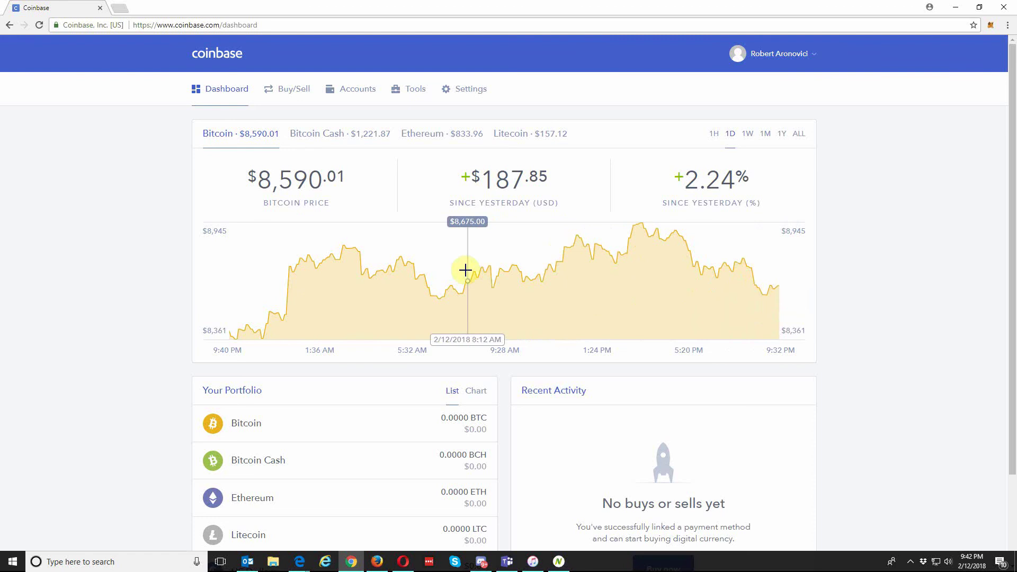
Enter a $50 Bitcoin buy, giving 0.00556247 BTC with a $1.99 fee
left_click(294, 90)
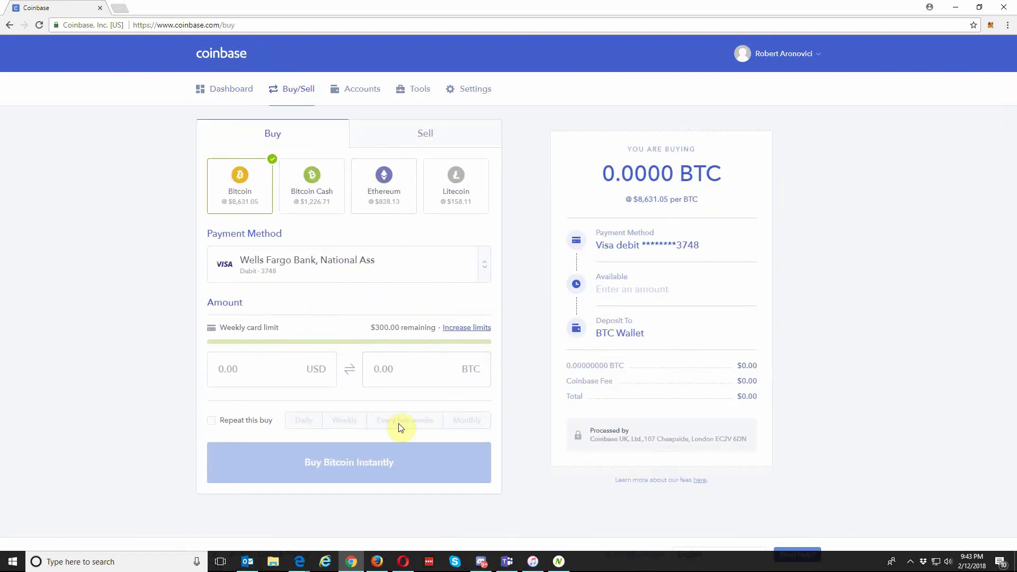
left_click(304, 369)
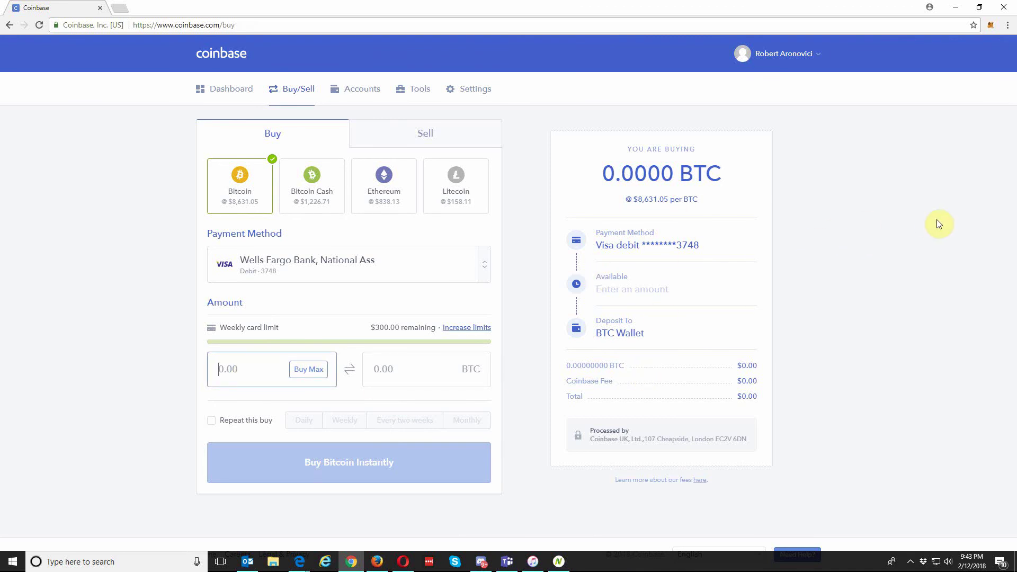
type("50")
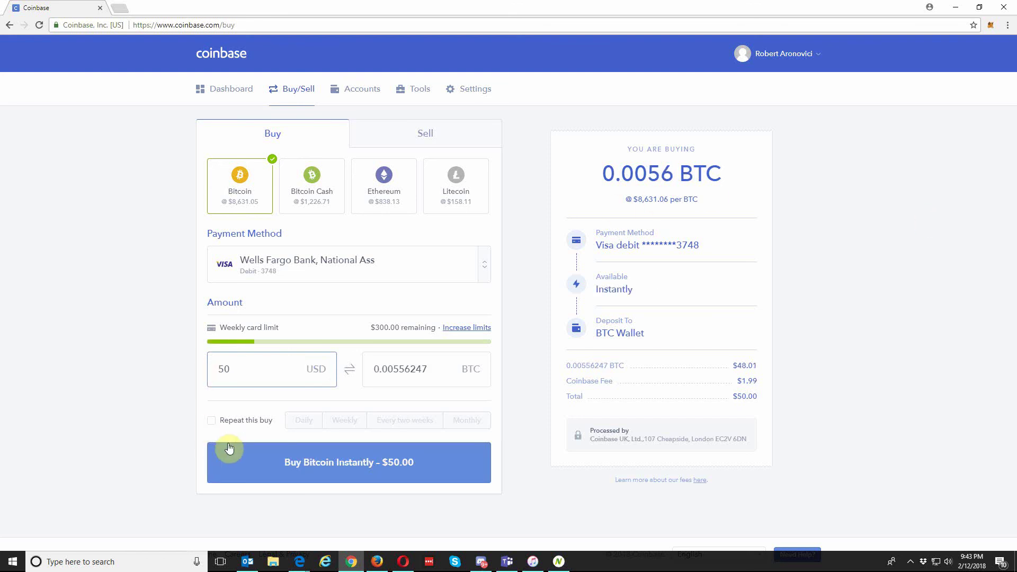
Place and confirm the $50 purchase of 0.0056 BTC into the BTC Wallet, then view the dashboard
left_click(353, 469)
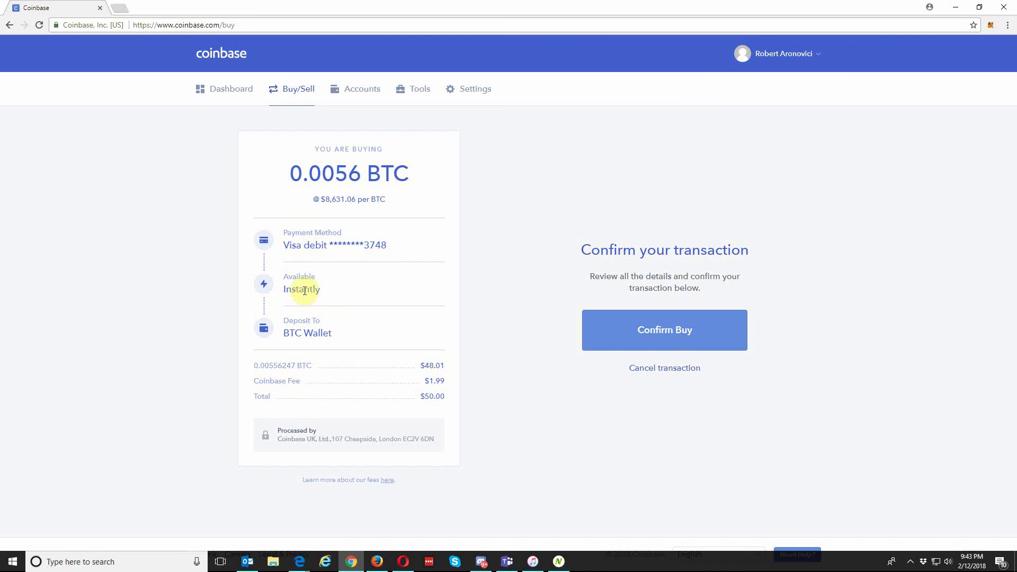
left_click(668, 341)
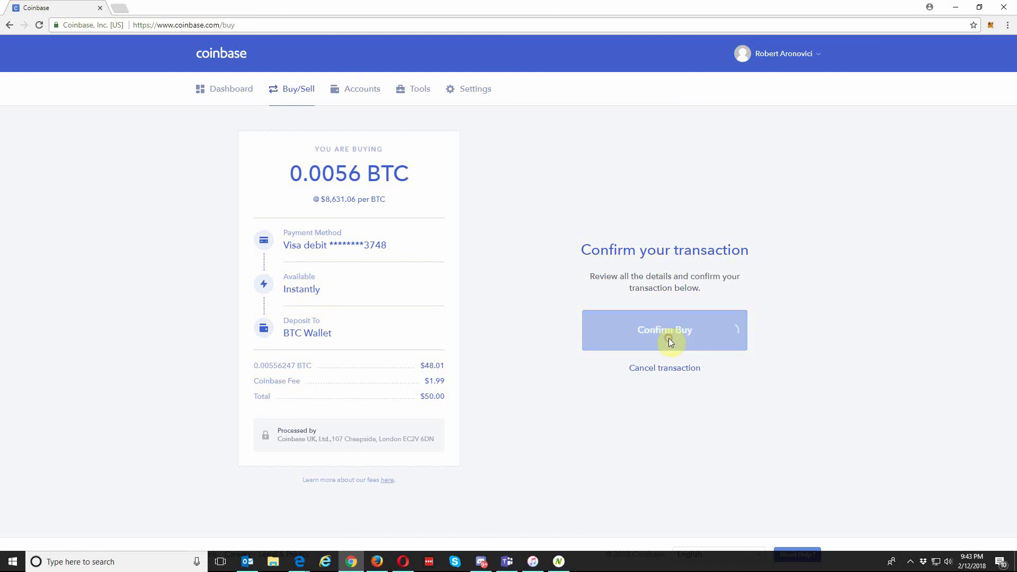
left_click(670, 357)
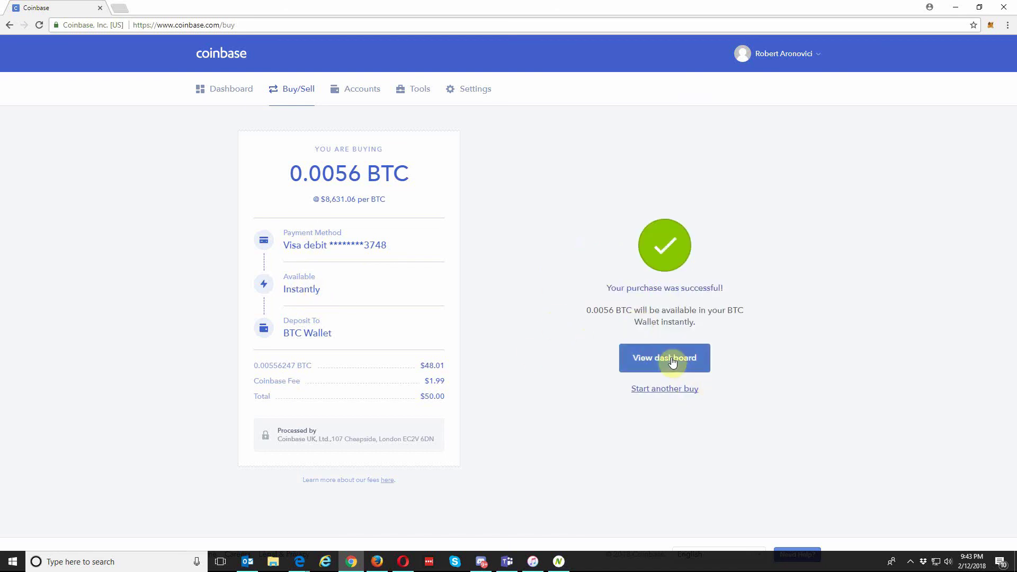
Open and close the Bought Bitcoin entry's details in Recent Activity
scroll(609, 371, "down", 2)
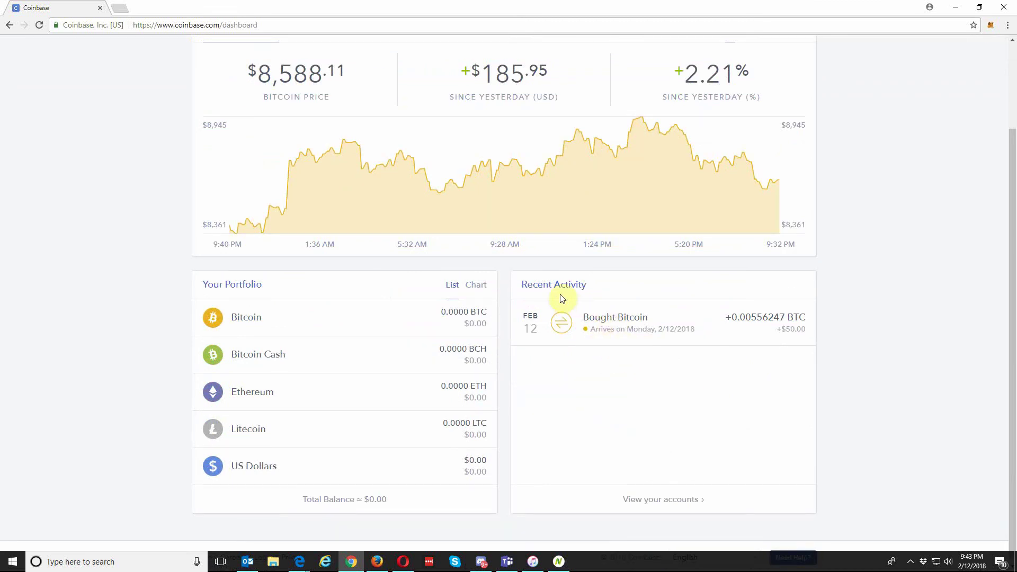
left_click(620, 326)
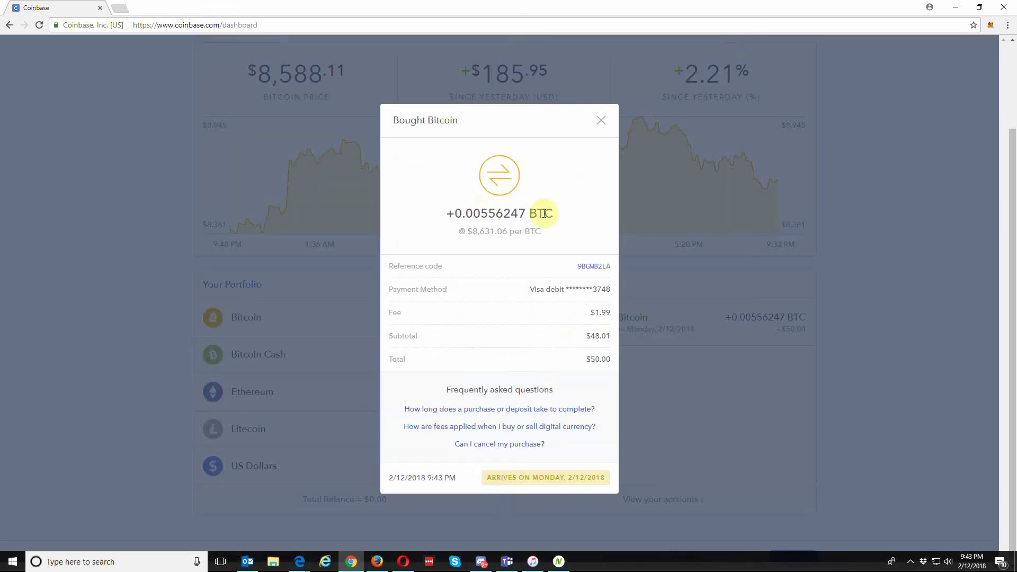
left_click(603, 121)
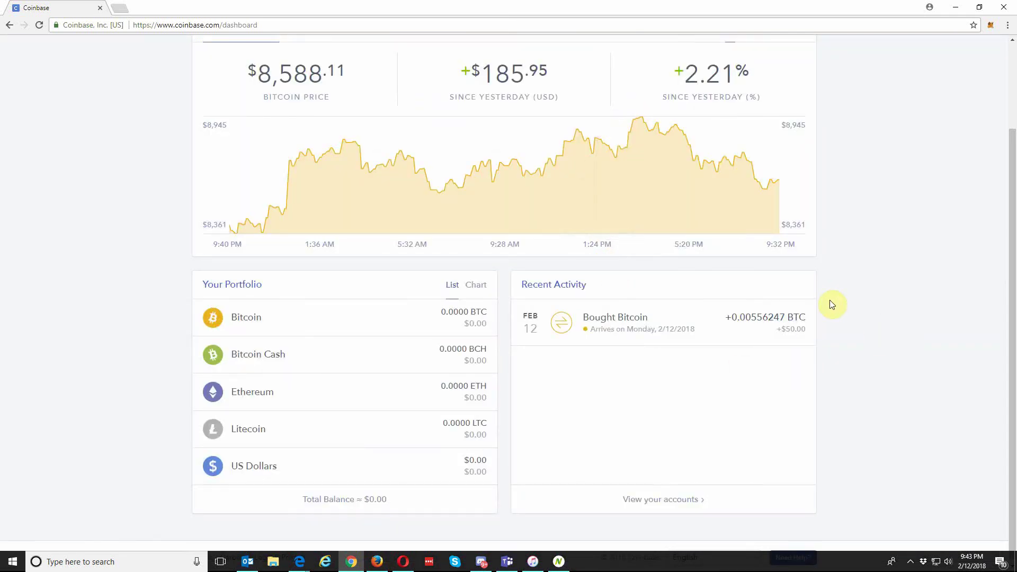
Open the FAQ explaining how long purchases take
scroll(875, 292, "up", 2)
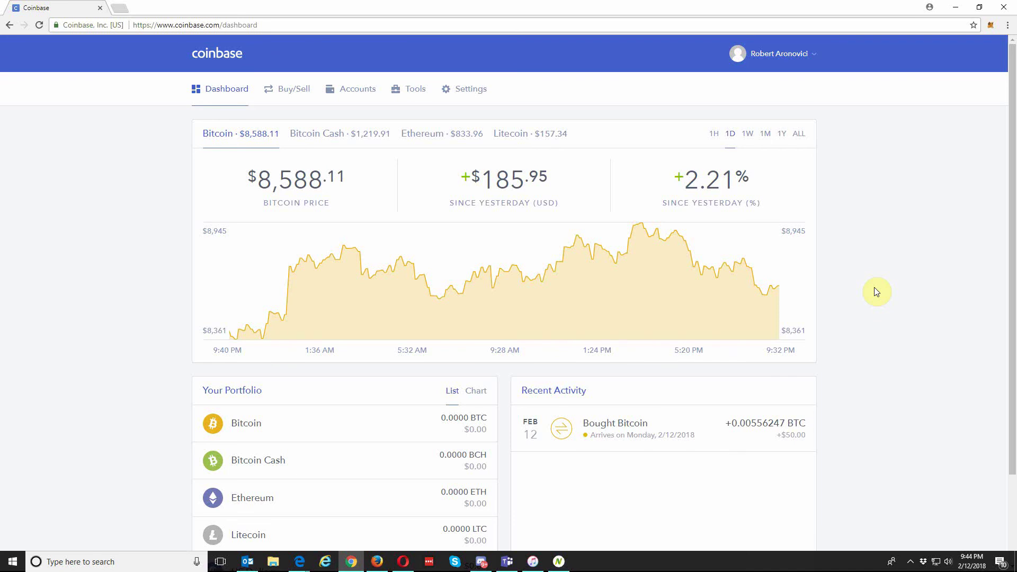
scroll(853, 334, "down", 1)
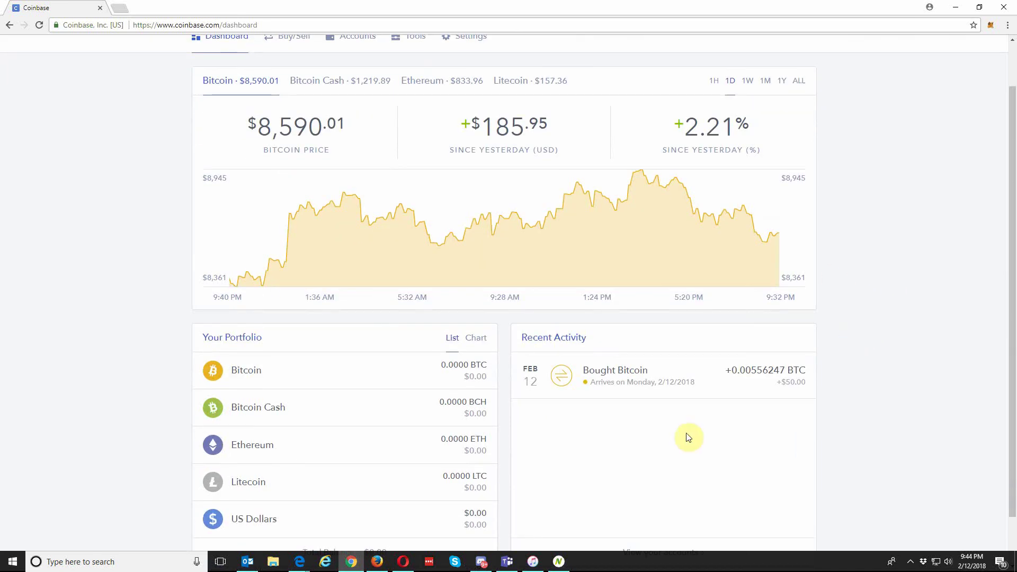
scroll(890, 367, "down", 1)
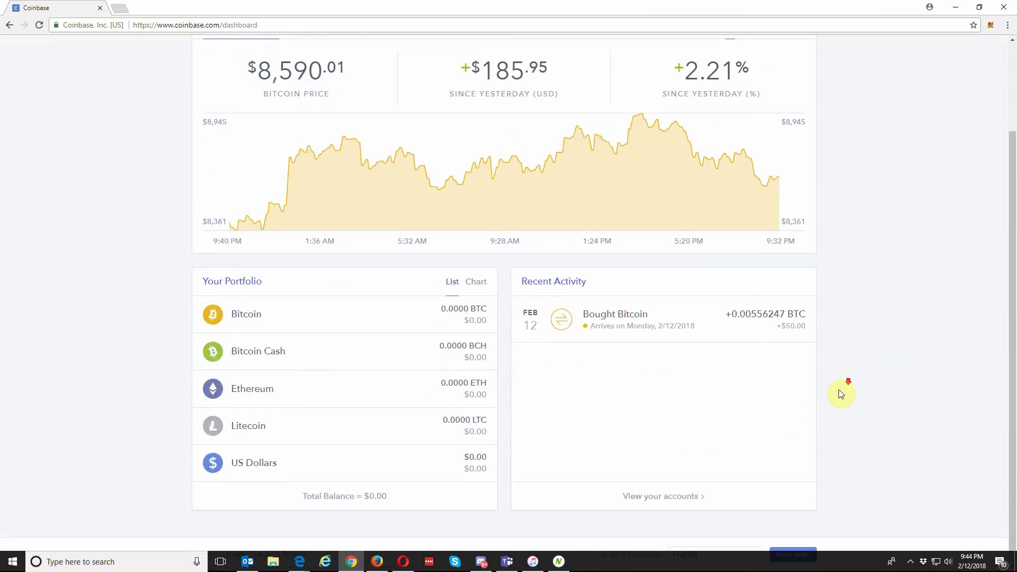
scroll(860, 360, "up", 2)
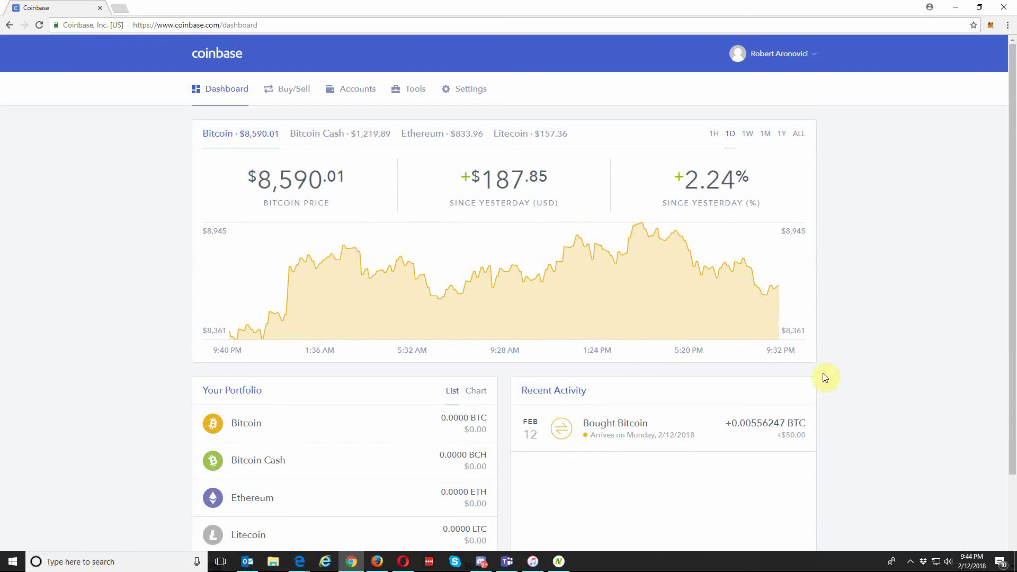
scroll(826, 380, "down", 2)
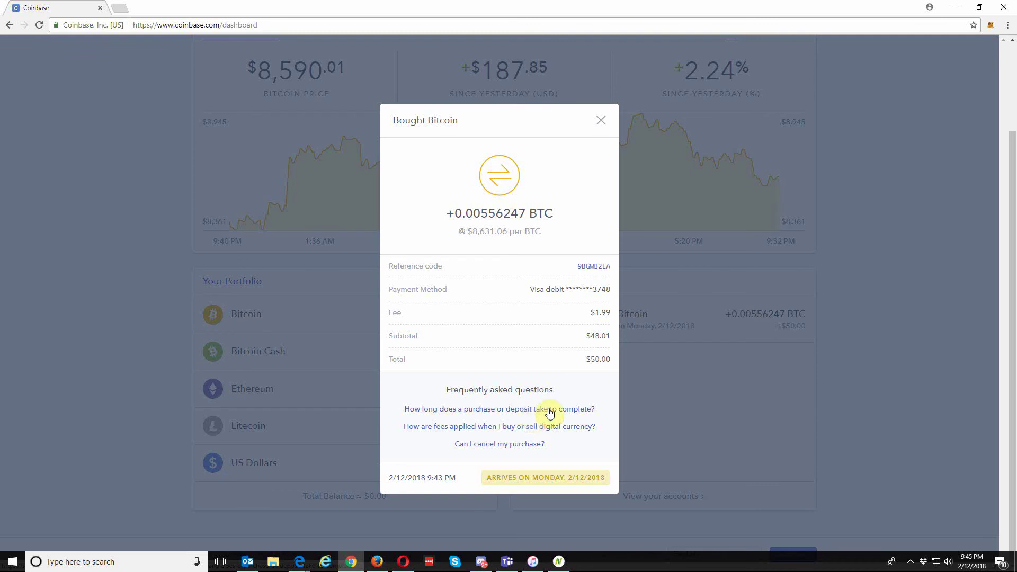
left_click(550, 409)
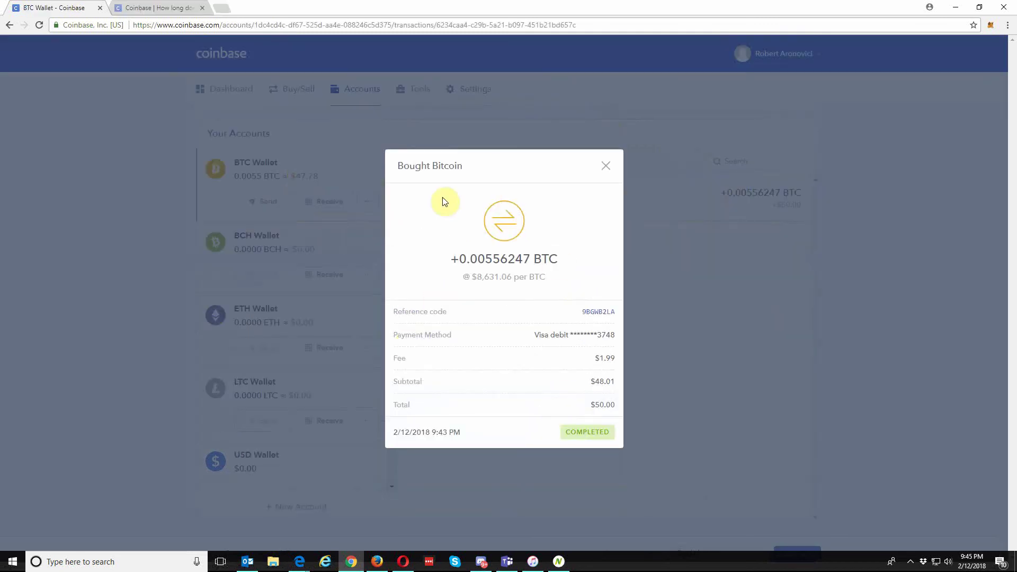
Close the purchase details and return to the dashboard showing 0.0055 BTC worth $47.84
left_click(604, 168)
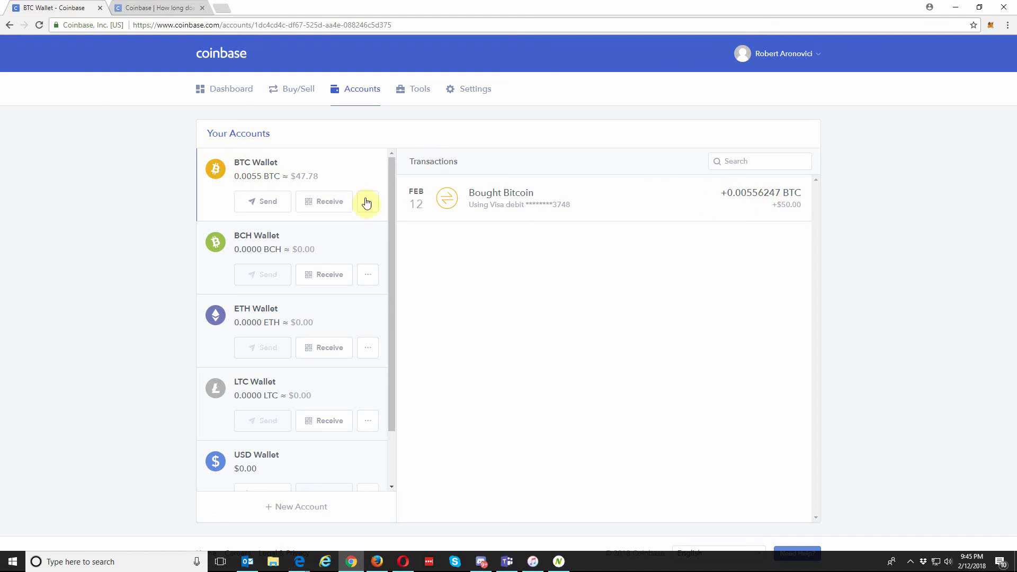
left_click(336, 167)
left_click(222, 89)
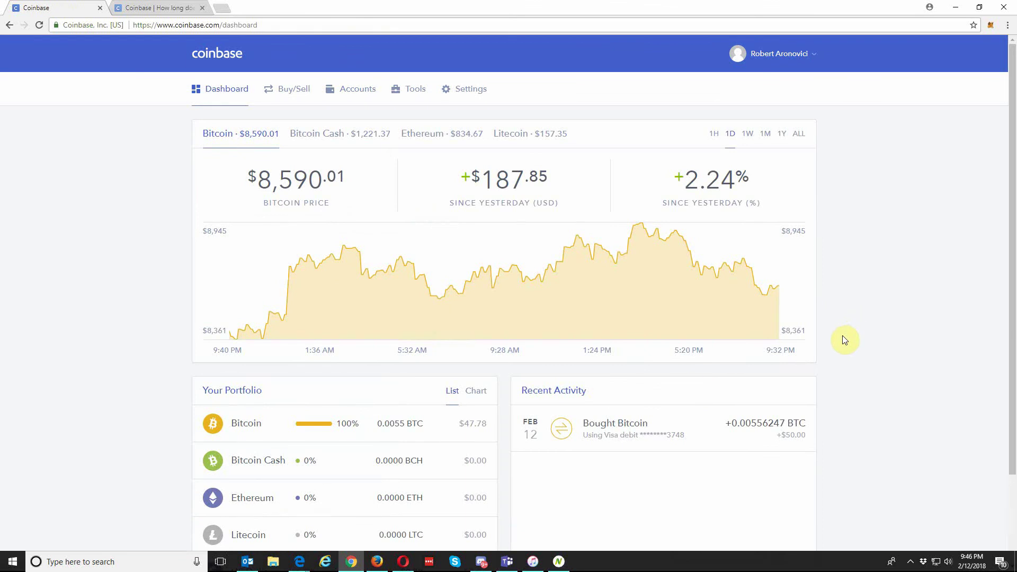
scroll(844, 339, "down", 2)
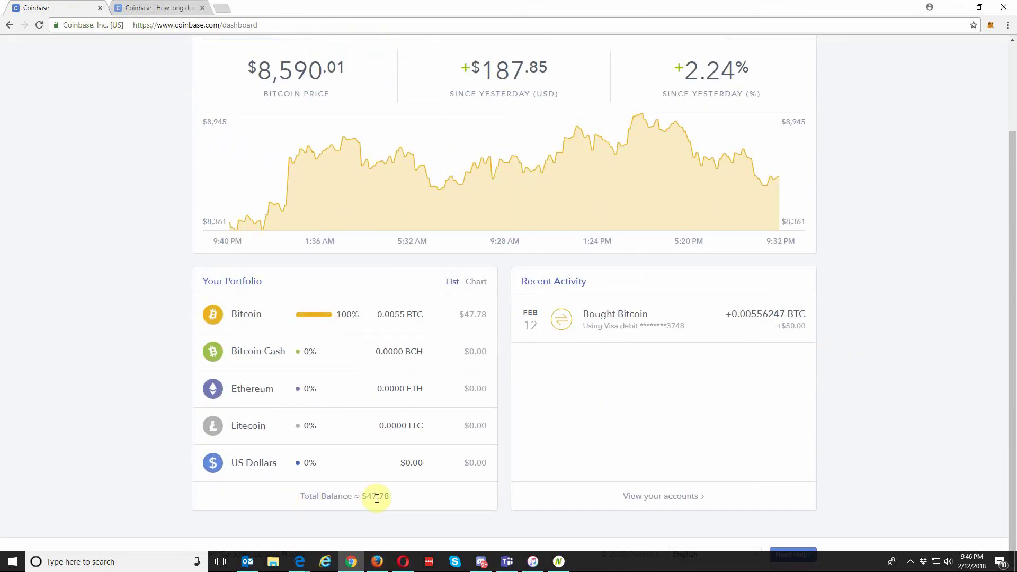
scroll(448, 505, "up", 2)
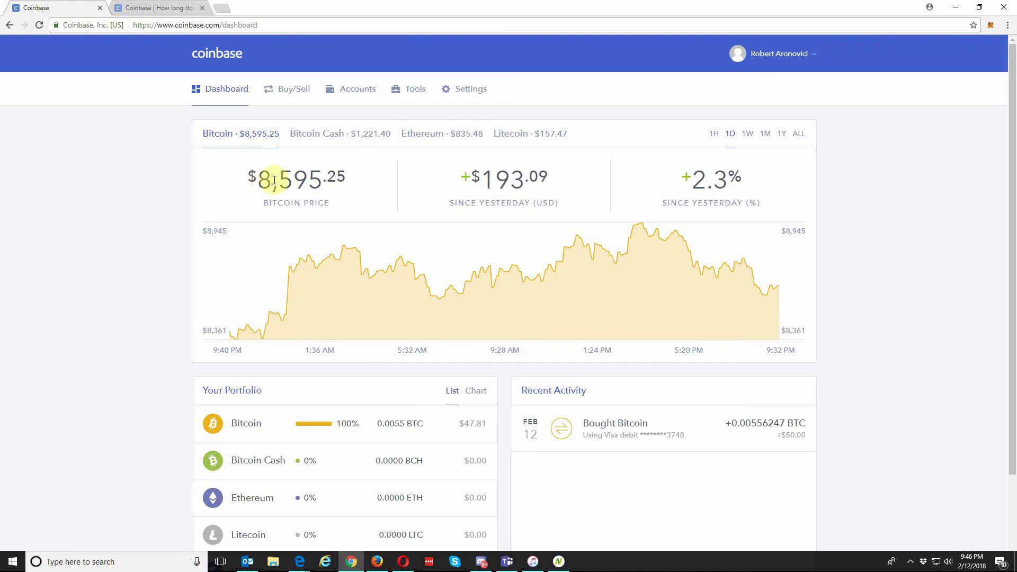
Highlight the $8,600.01 Bitcoin price and review the 100% Bitcoin portfolio
double_click(344, 176)
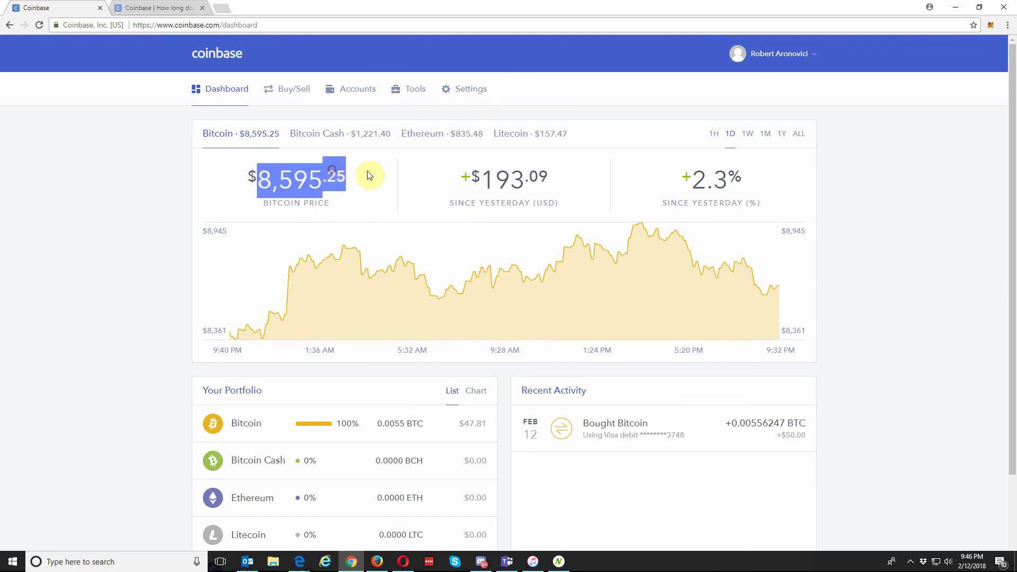
left_click(335, 185)
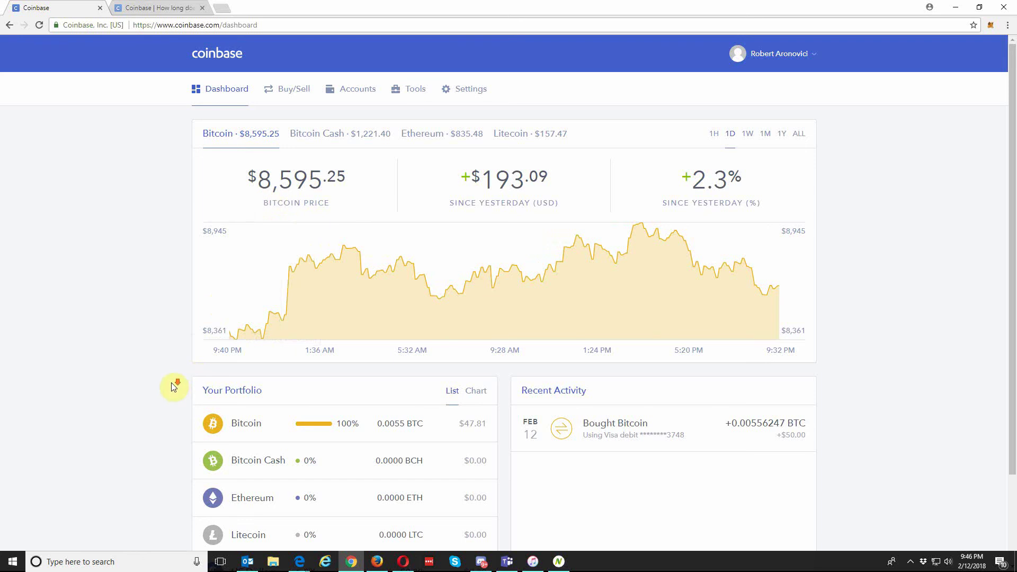
scroll(244, 390, "down", 2)
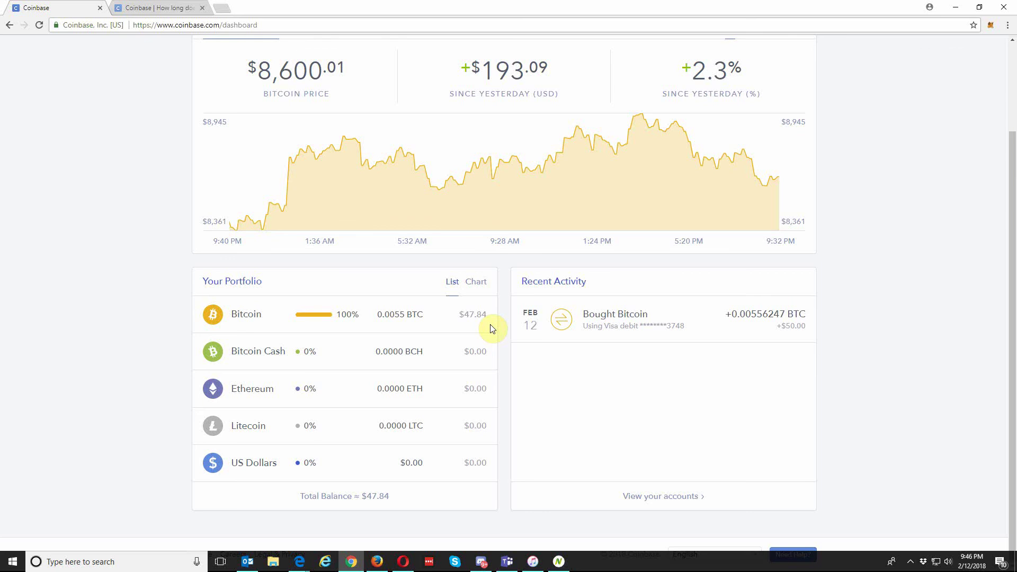
scroll(482, 314, "up", 2)
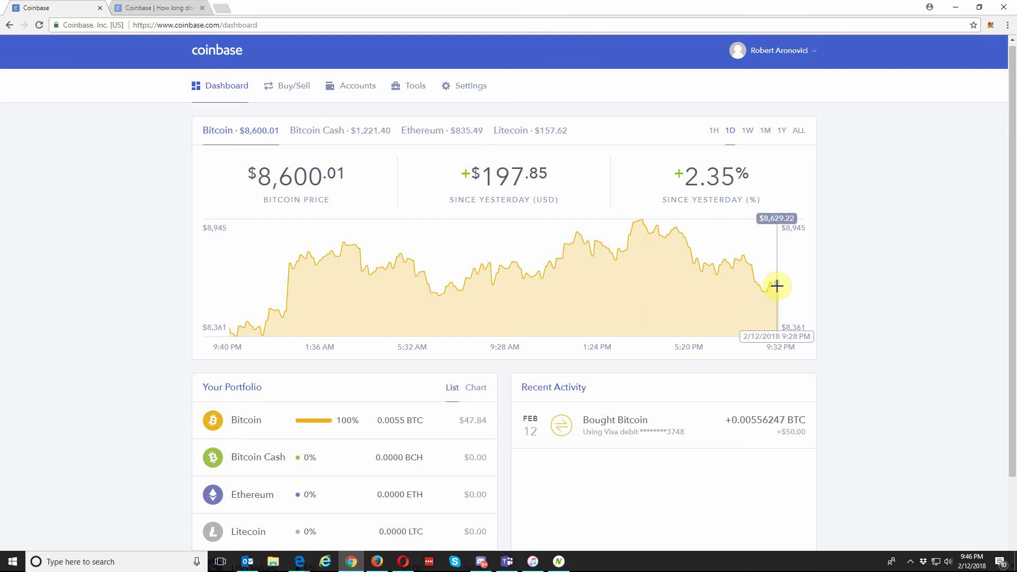
scroll(340, 420, "up", 1)
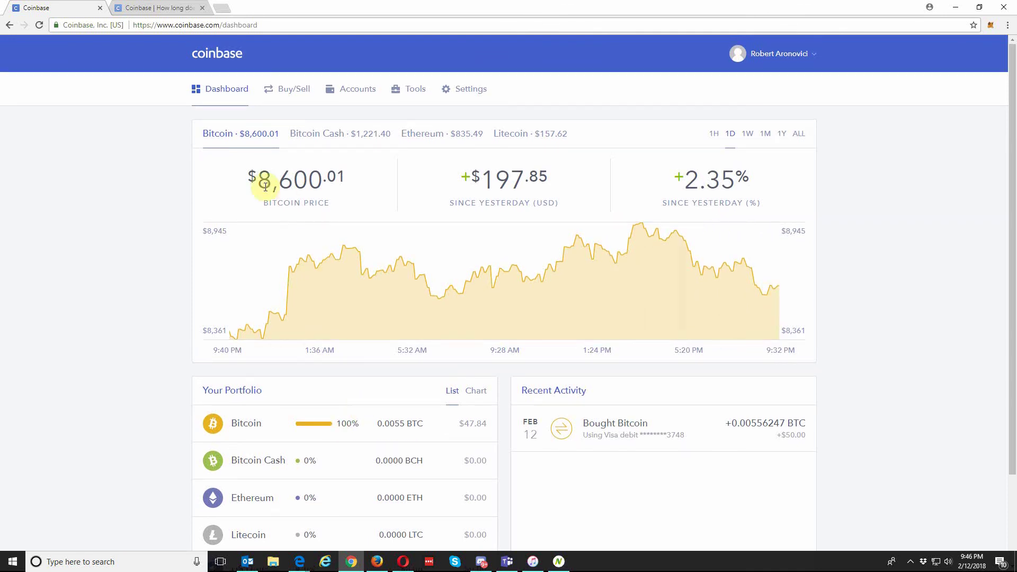
Enter a $25 Bitcoin Cash buy worth 0.01911081 BCH
left_click(295, 87)
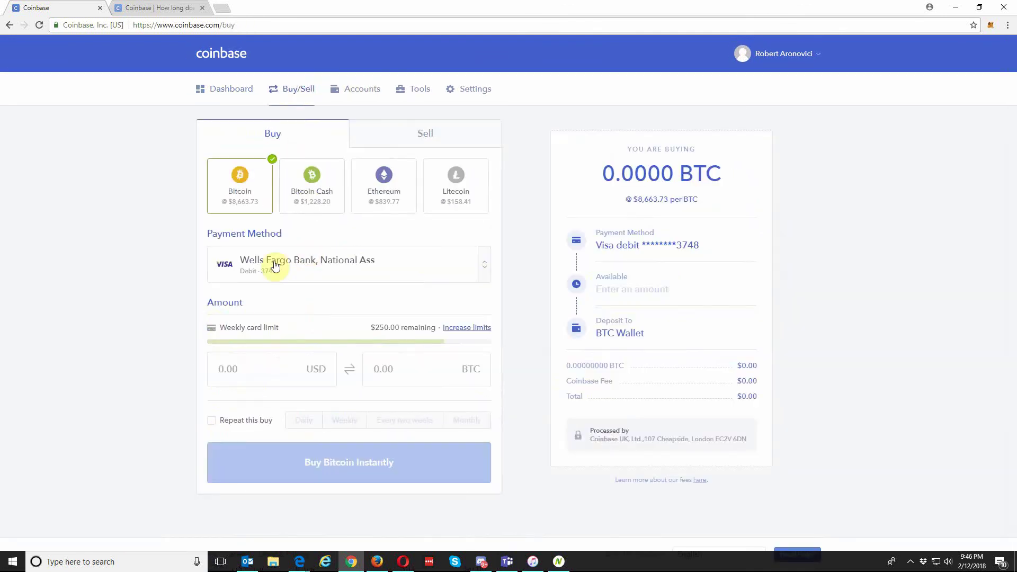
left_click(305, 192)
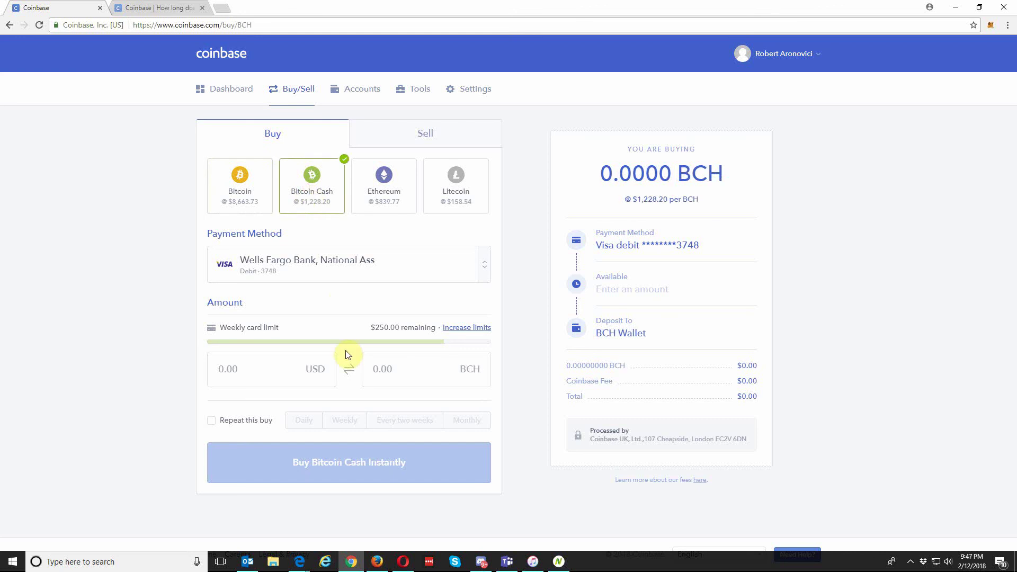
left_click(274, 372)
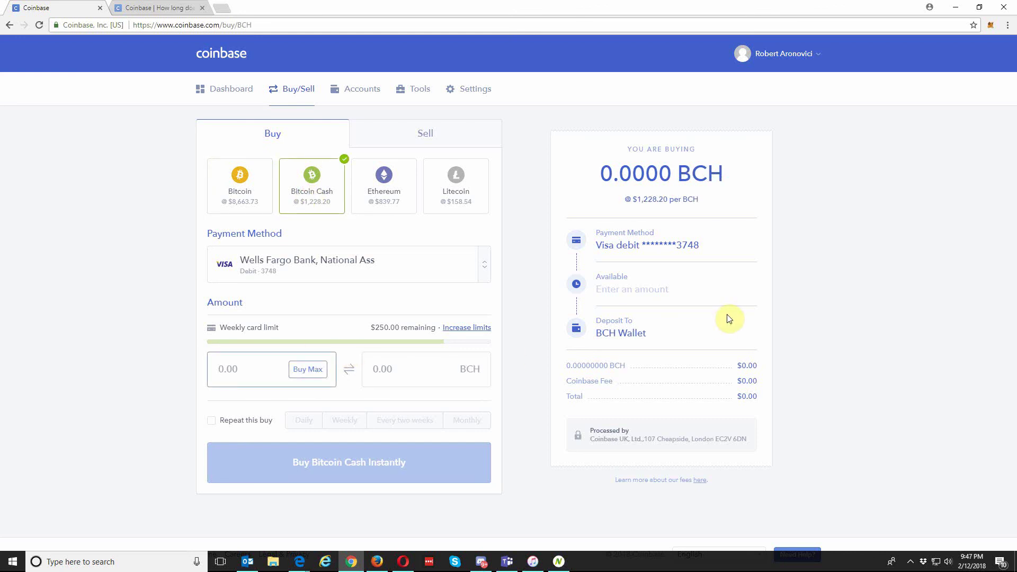
type("25")
key("Tab")
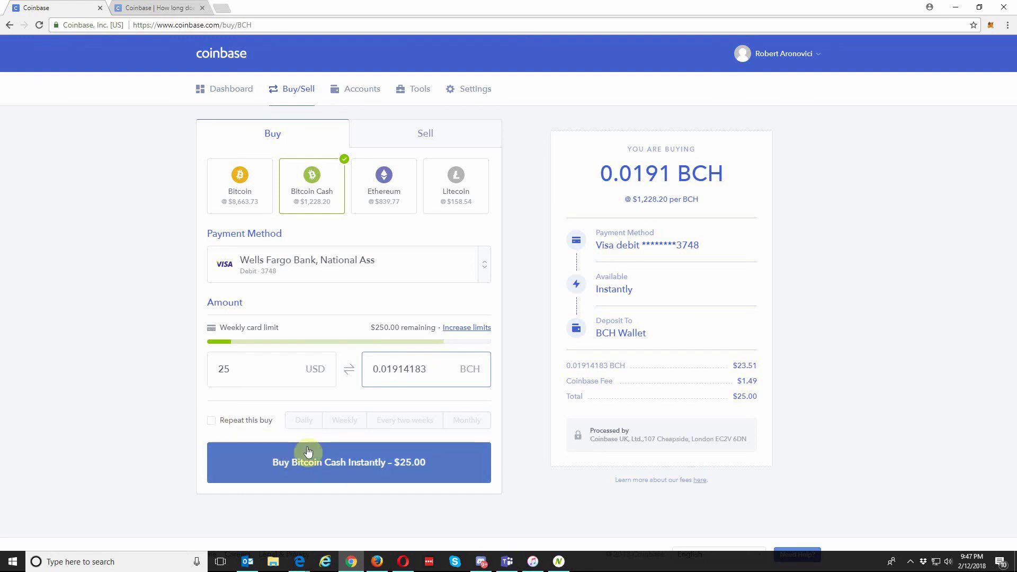
Confirm the $25 Bitcoin Cash purchase, leaving $225.00 of the weekly limit
left_click(380, 461)
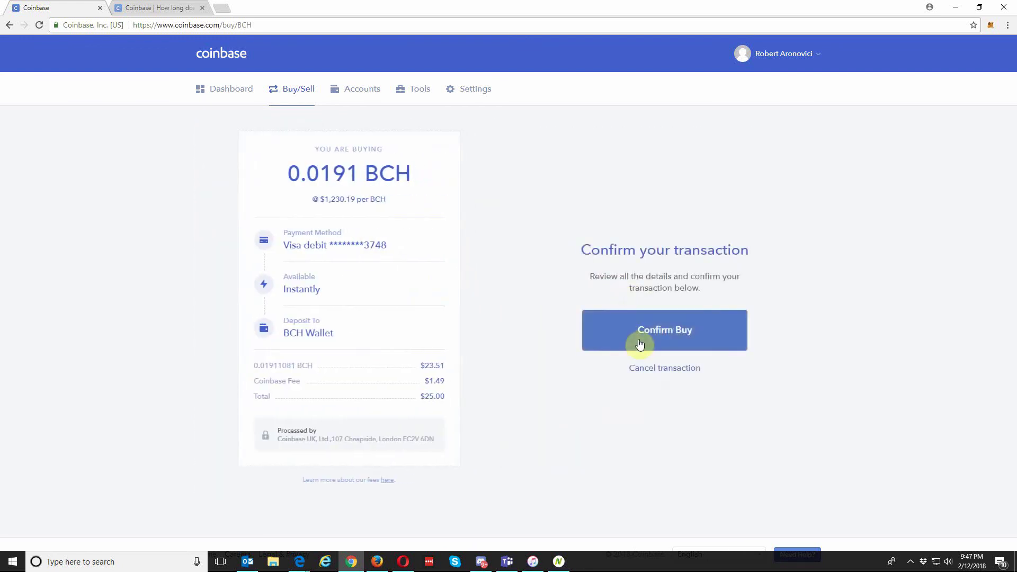
left_click(667, 329)
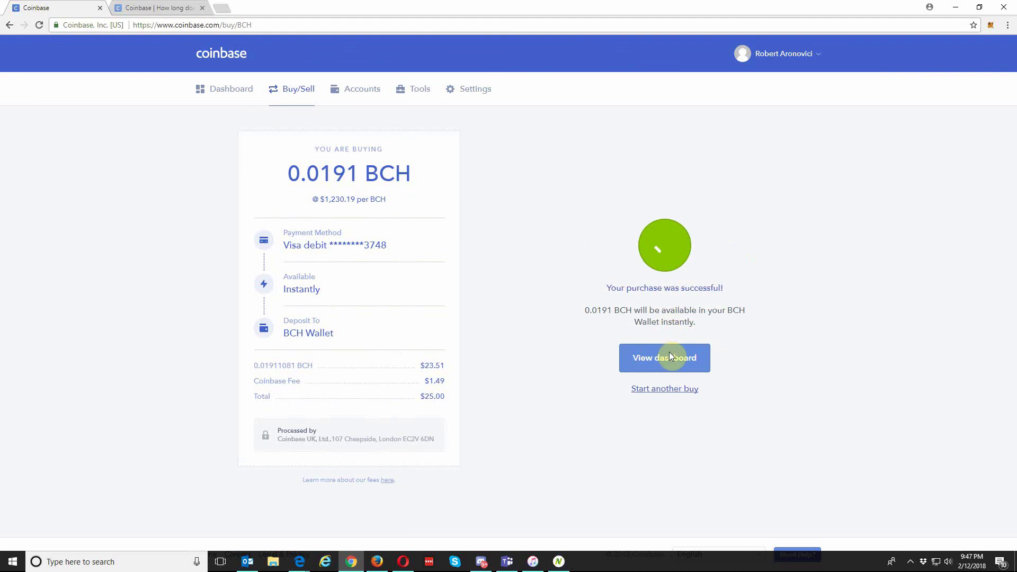
left_click(668, 356)
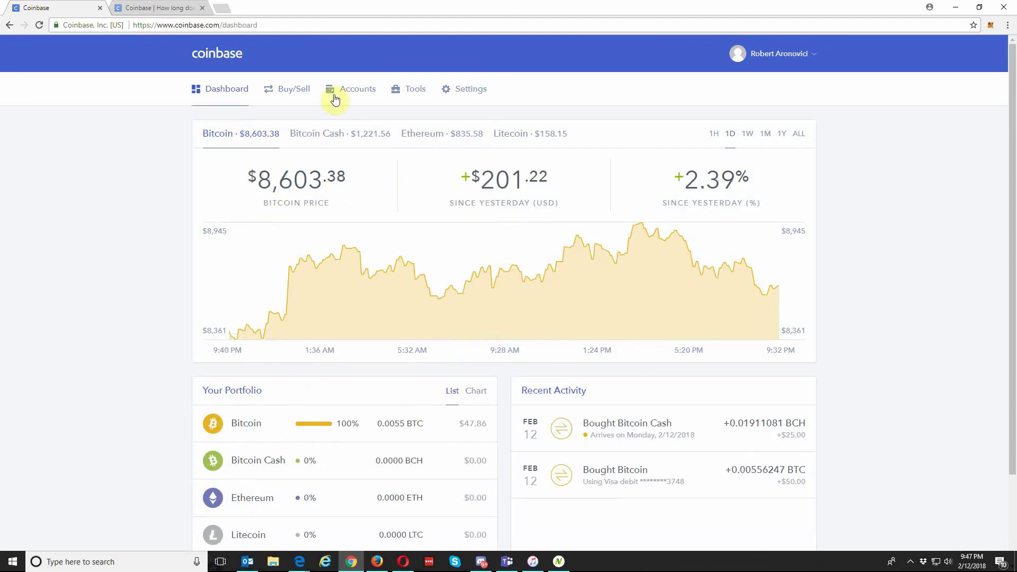
left_click(290, 92)
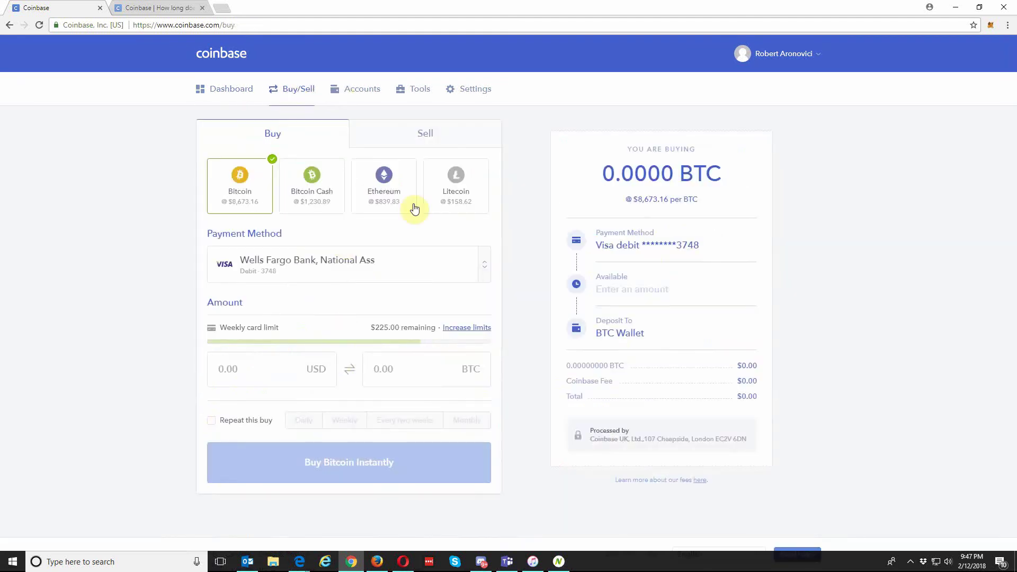
Buy and confirm $25 of Ethereum (0.02799382 ETH)
left_click(398, 195)
left_click(241, 374)
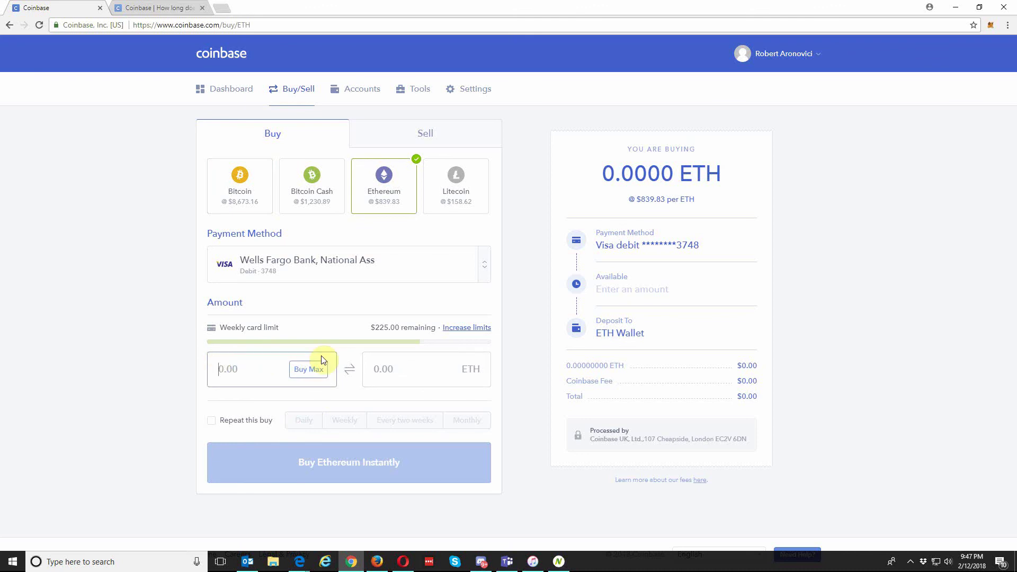
type("25")
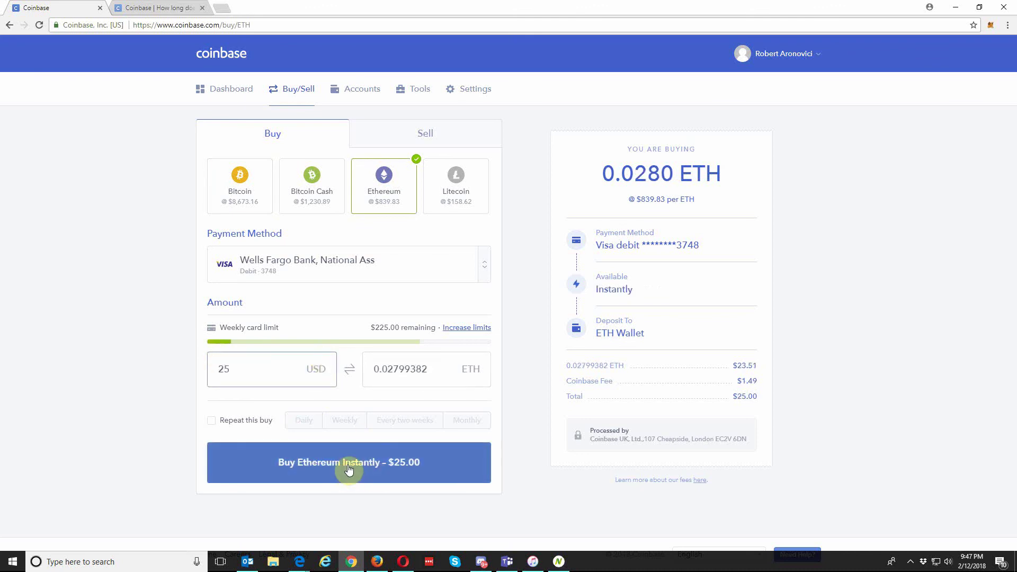
left_click(348, 466)
left_click(676, 332)
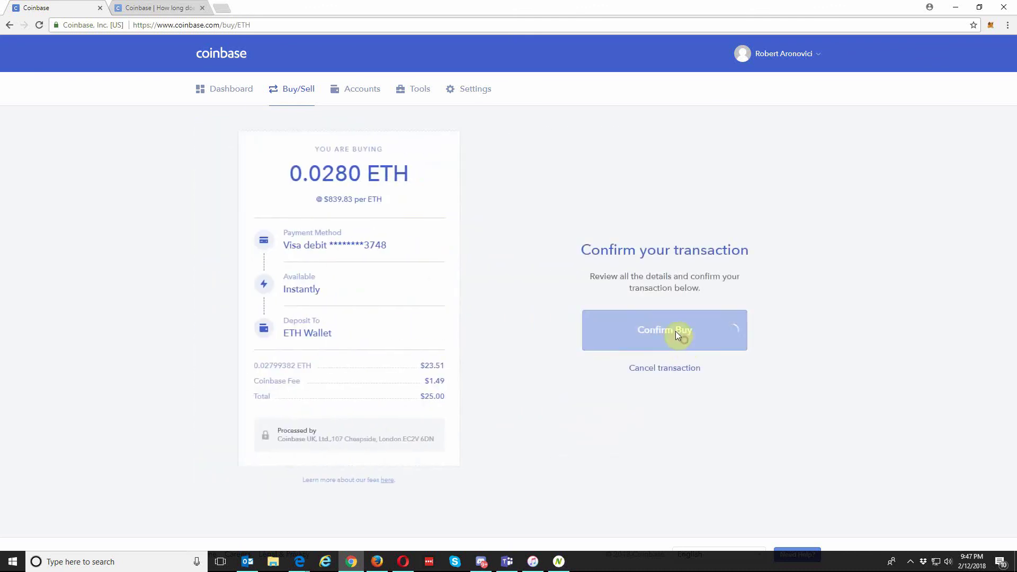
left_click(659, 358)
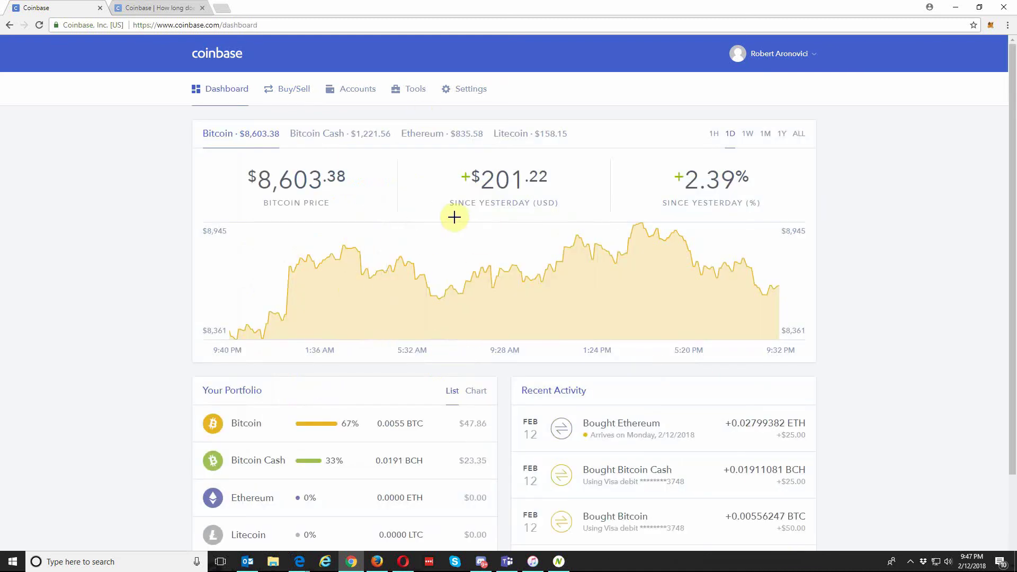
Dismiss the Ethereum and Bitcoin Cash purchase notifications on the dashboard
scroll(451, 256, "down", 1)
scroll(451, 256, "down", 3)
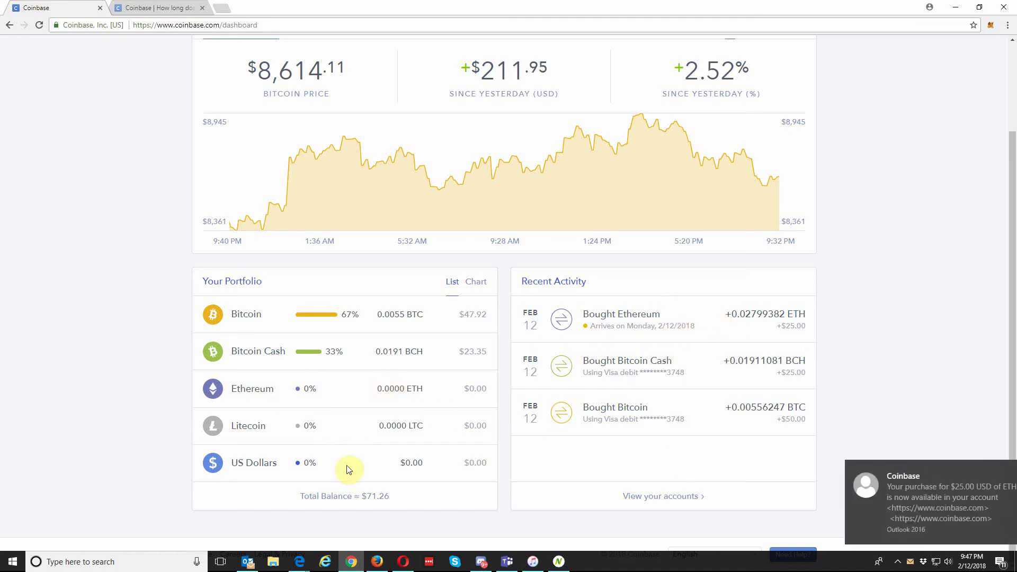
scroll(347, 464, "up", 2)
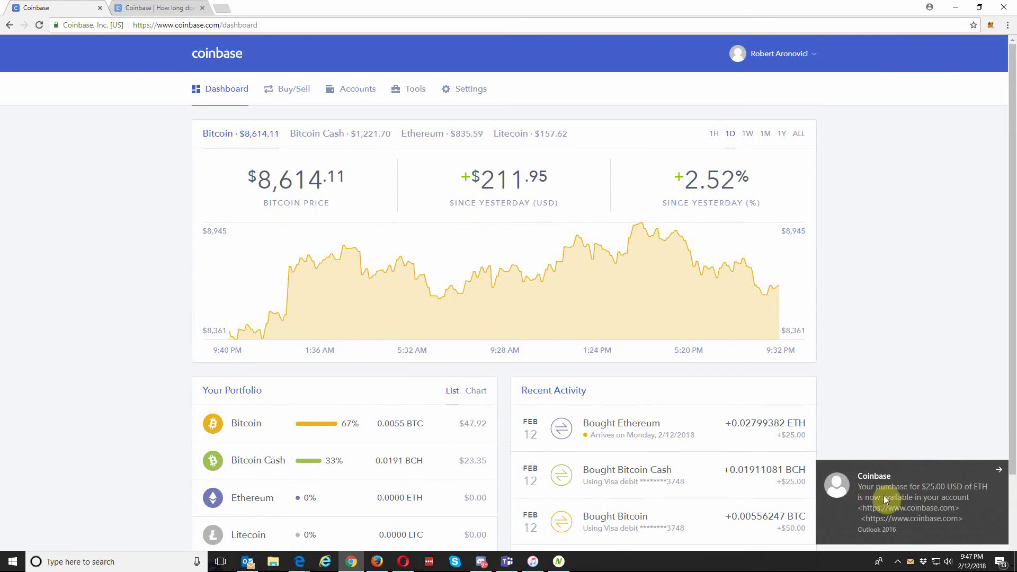
left_click(1000, 471)
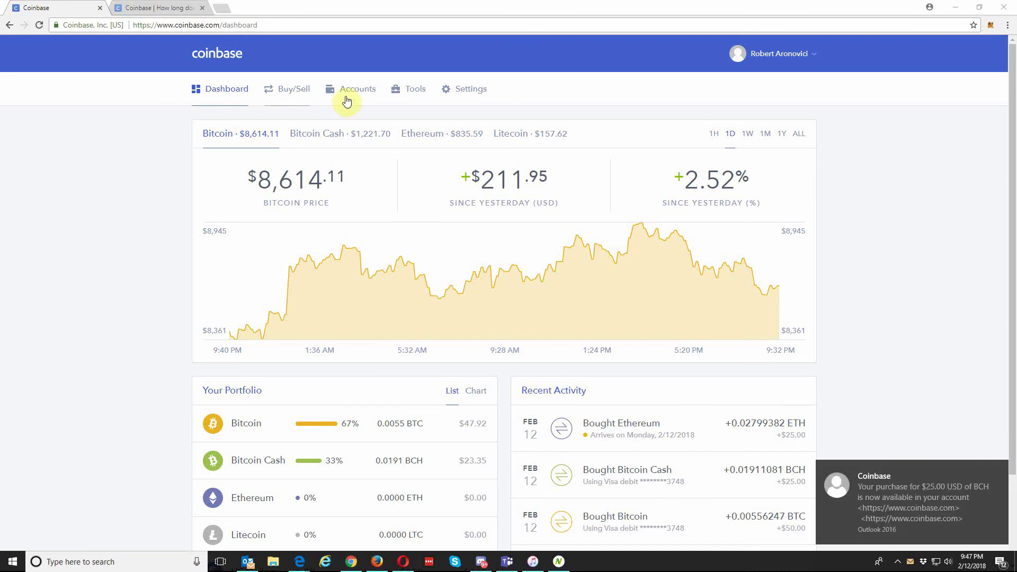
left_click(1000, 472)
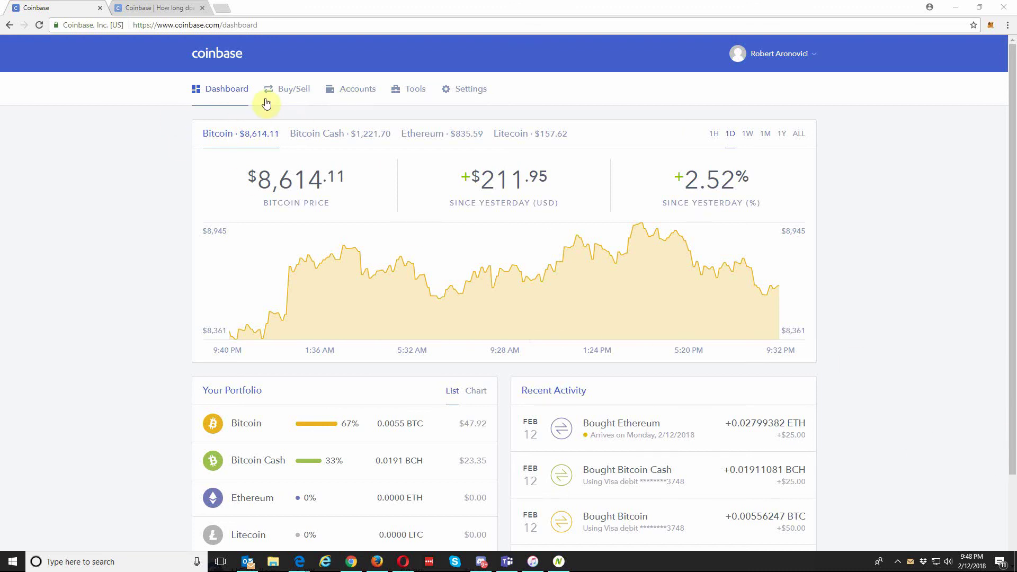
Buy and confirm $25 of Litecoin (0.14828242 LTC) with the Visa debit card
left_click(301, 95)
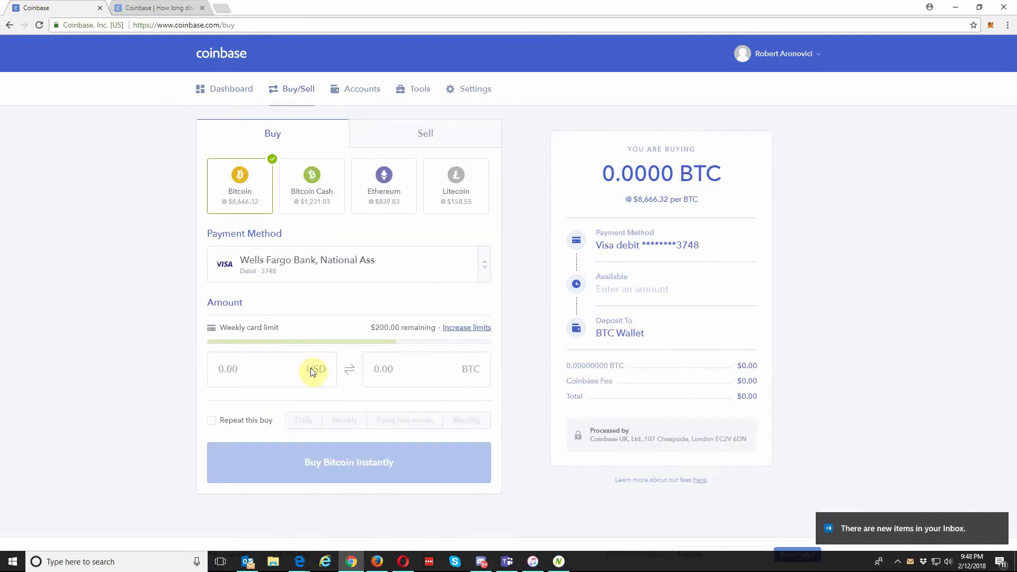
left_click(456, 189)
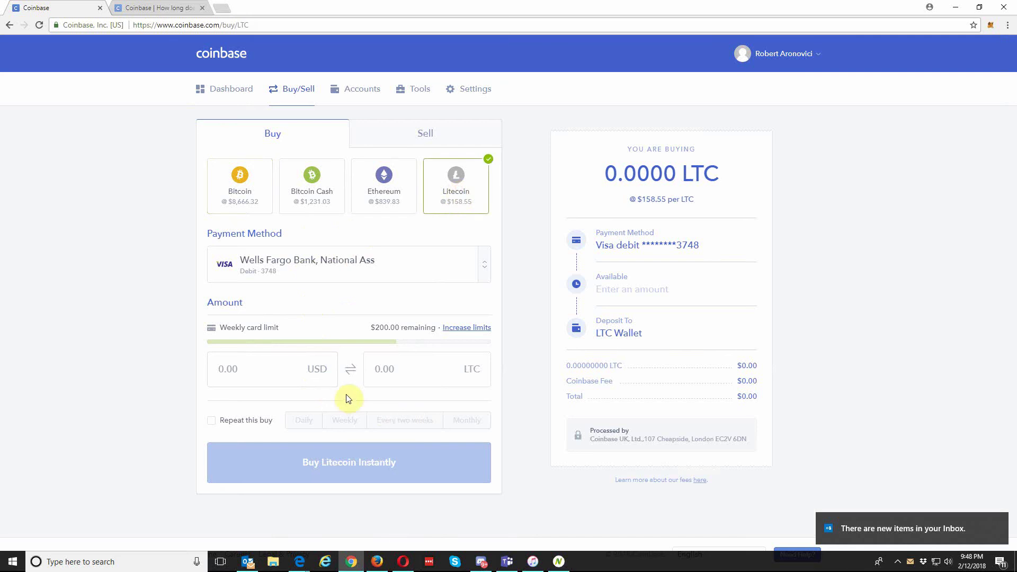
left_click(249, 373)
type("25")
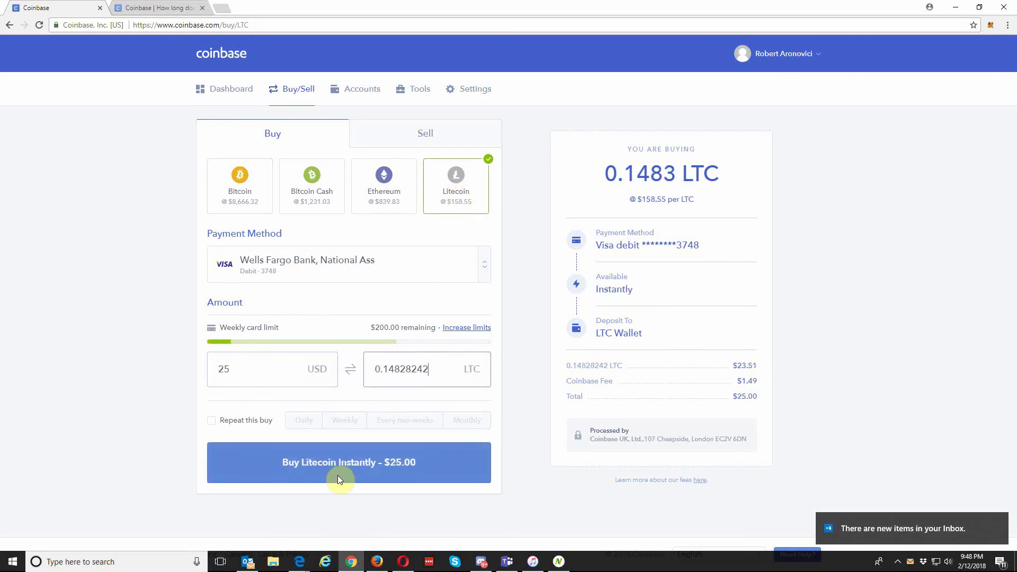
left_click(355, 465)
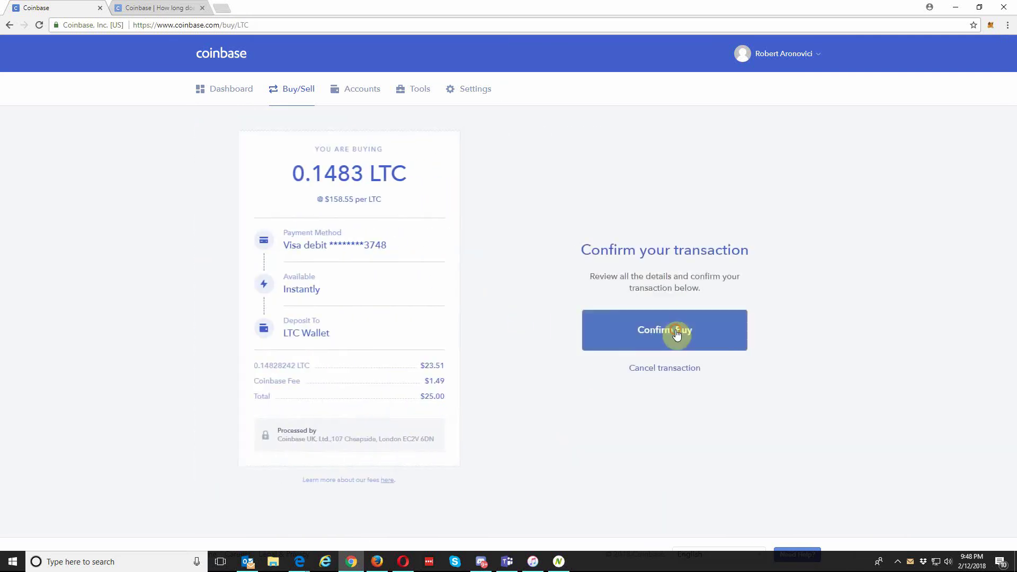
left_click(663, 325)
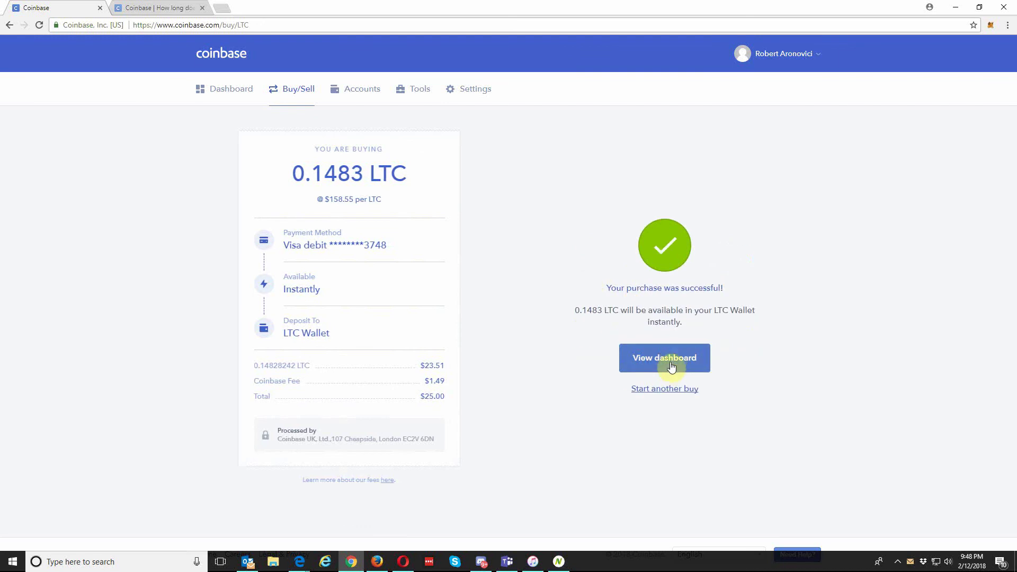
left_click(666, 359)
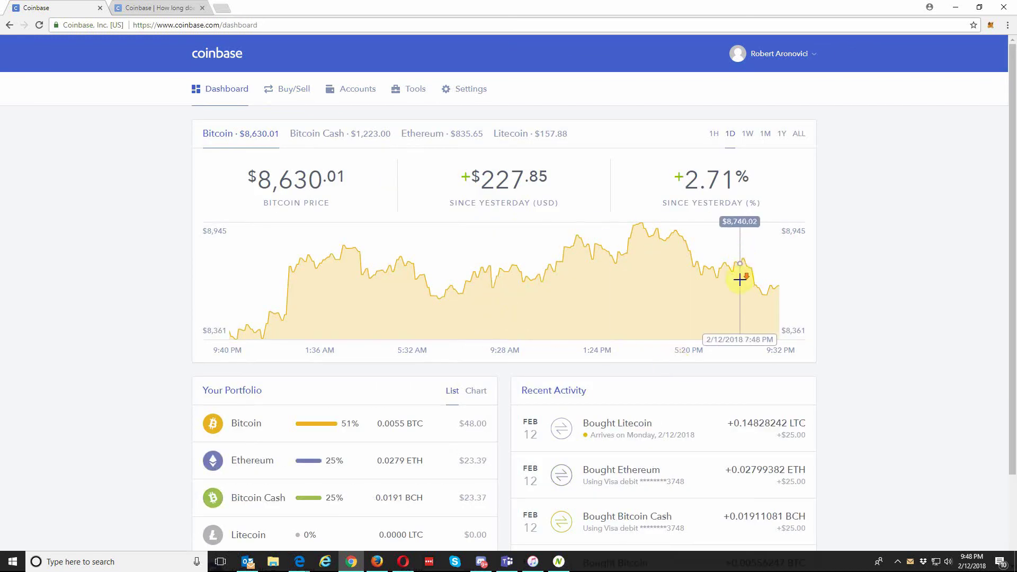
Switch the $94.77 portfolio to the donut chart and back to the coin list
scroll(788, 313, "down", 2)
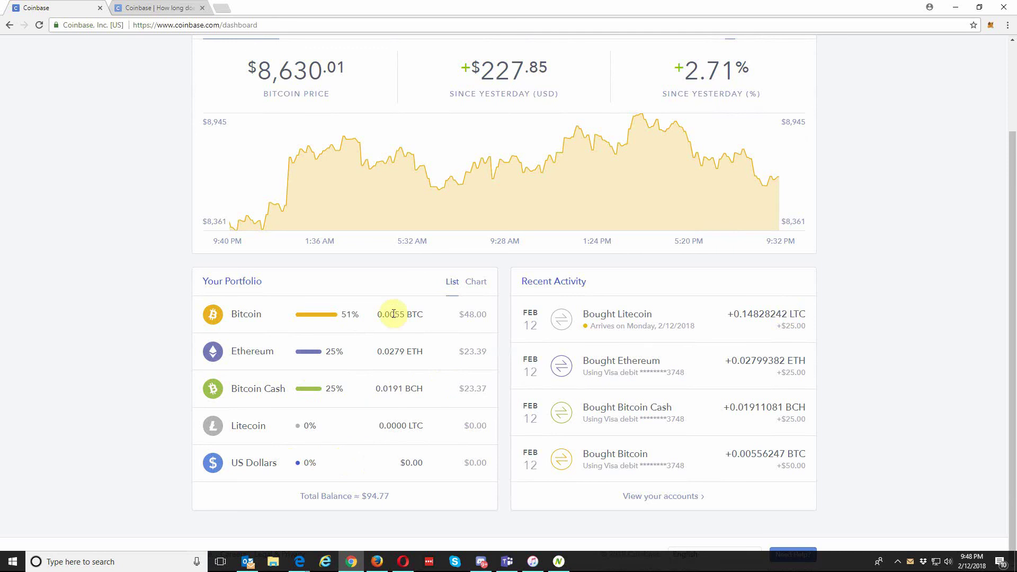
left_click(475, 282)
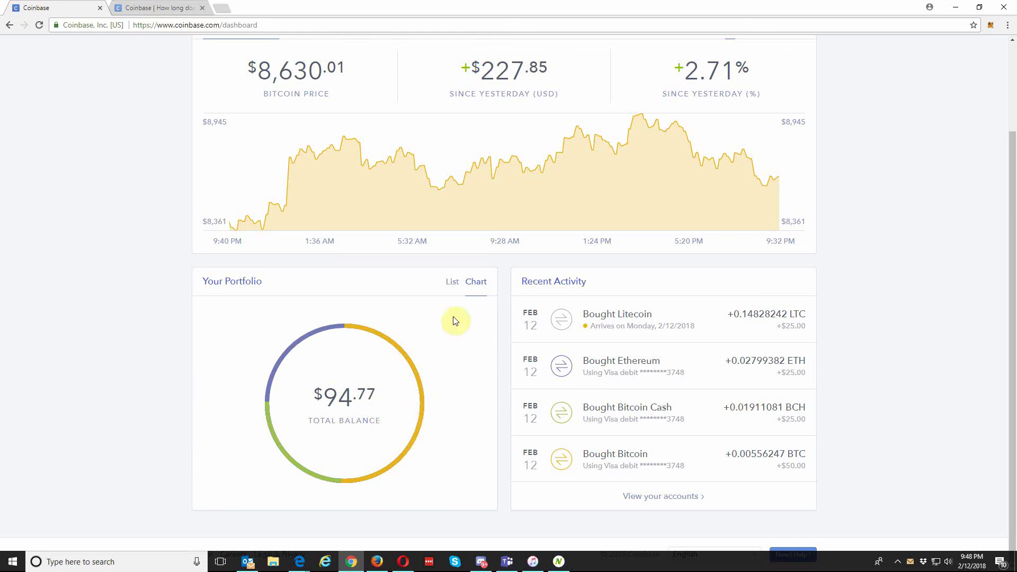
left_click(452, 282)
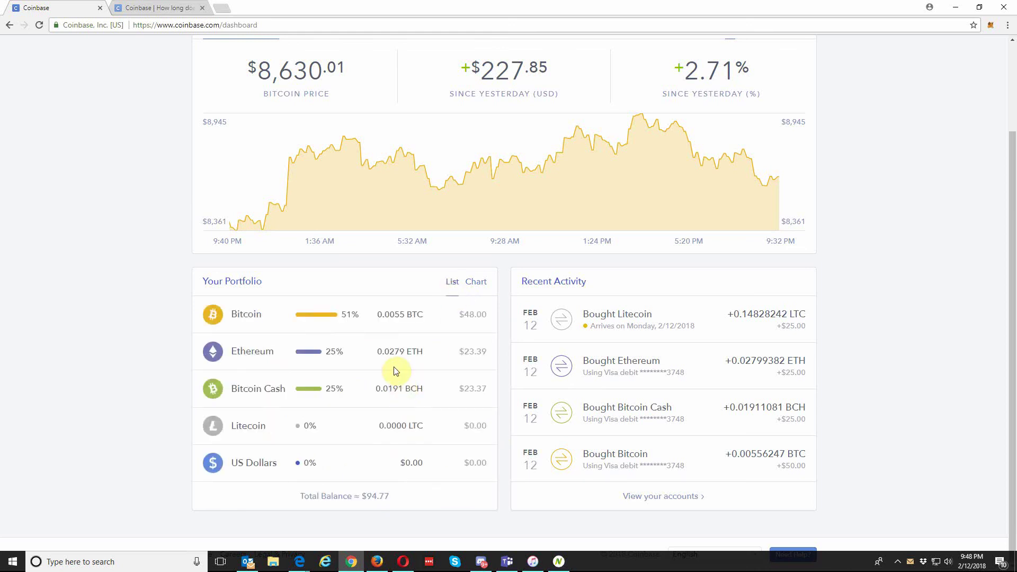
scroll(403, 391, "up", 3)
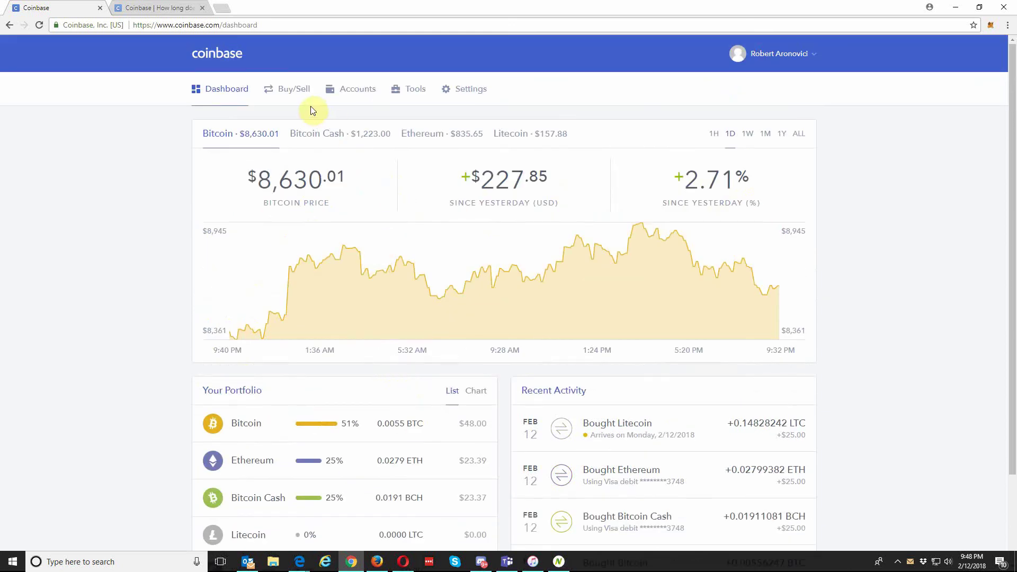
On Accounts, review the BCH and ETH wallets, including the Bought Ethereum details
left_click(349, 88)
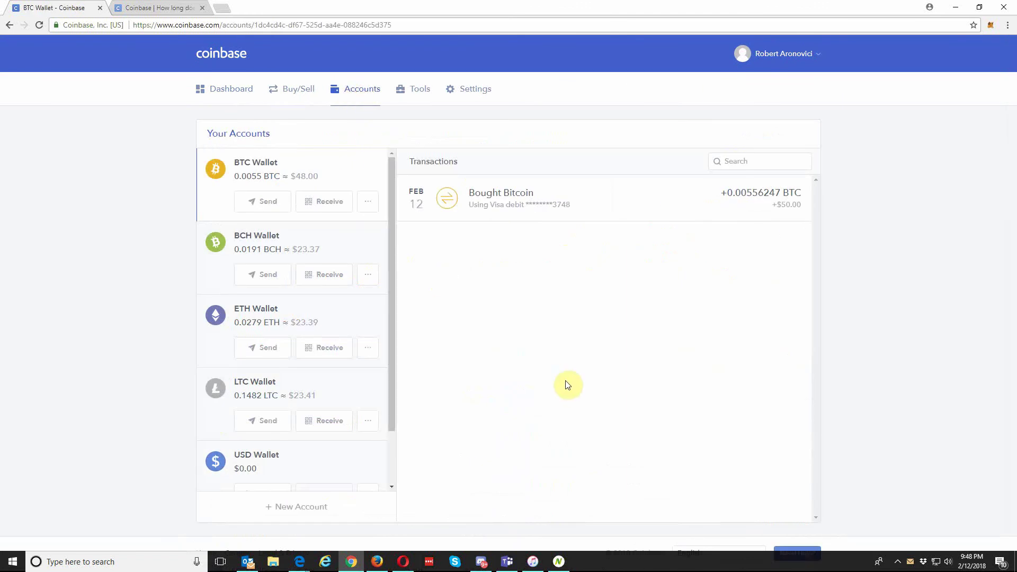
left_click(318, 172)
left_click(214, 243)
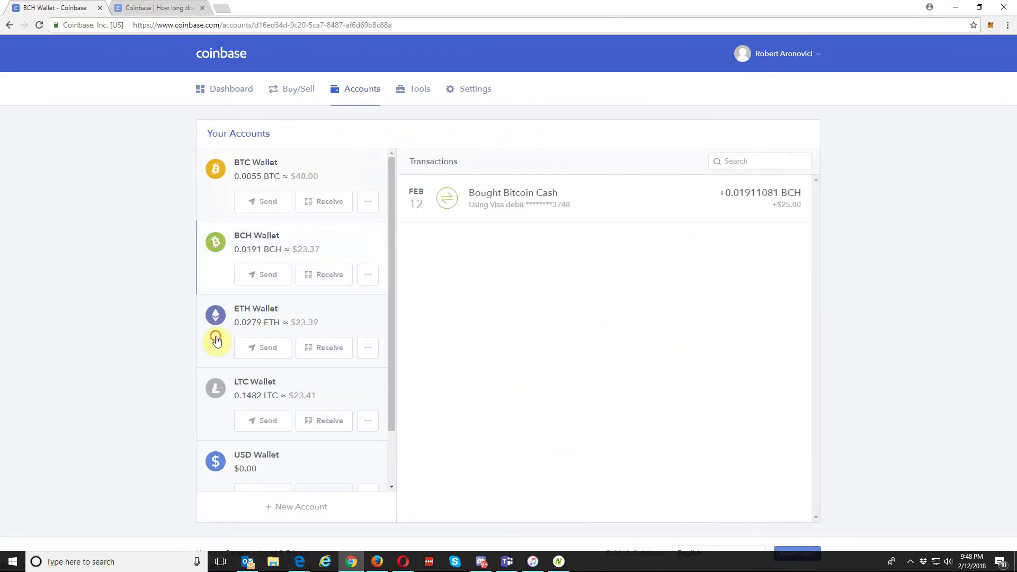
left_click(217, 340)
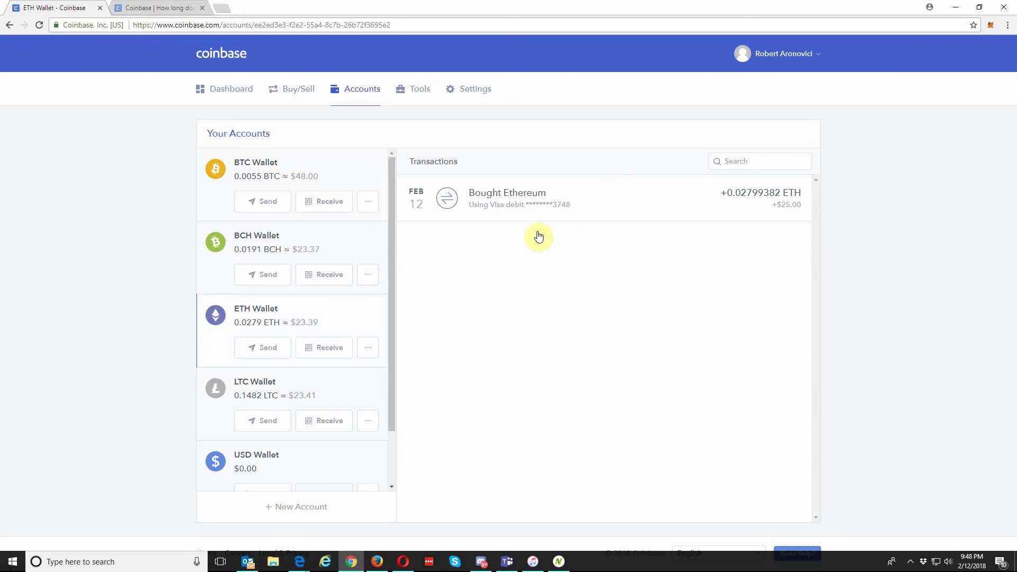
left_click(521, 194)
left_click(608, 167)
Review the LTC, ETH, BCH and finally BTC wallet transactions
left_click(225, 390)
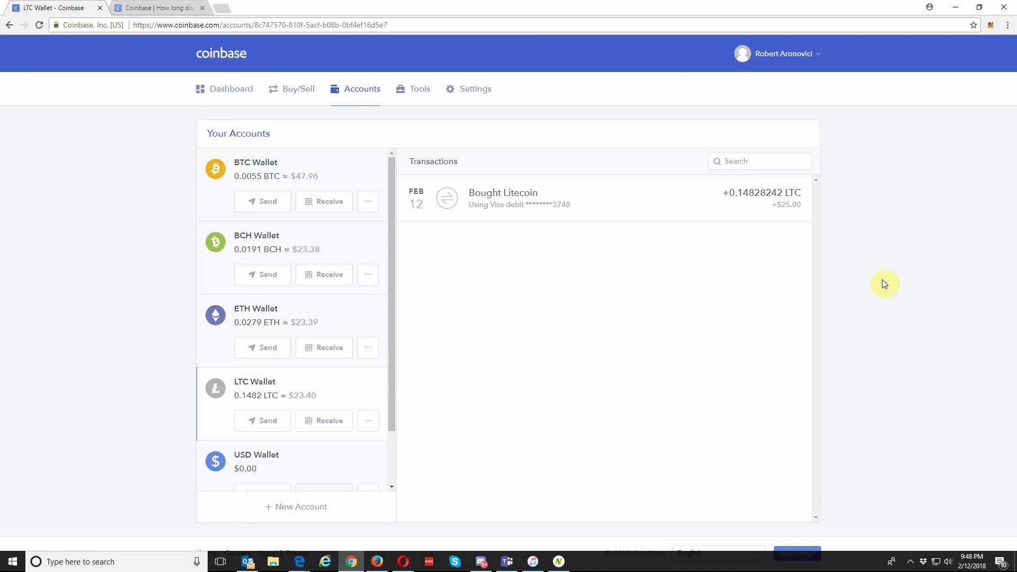
left_click(206, 333)
left_click(212, 261)
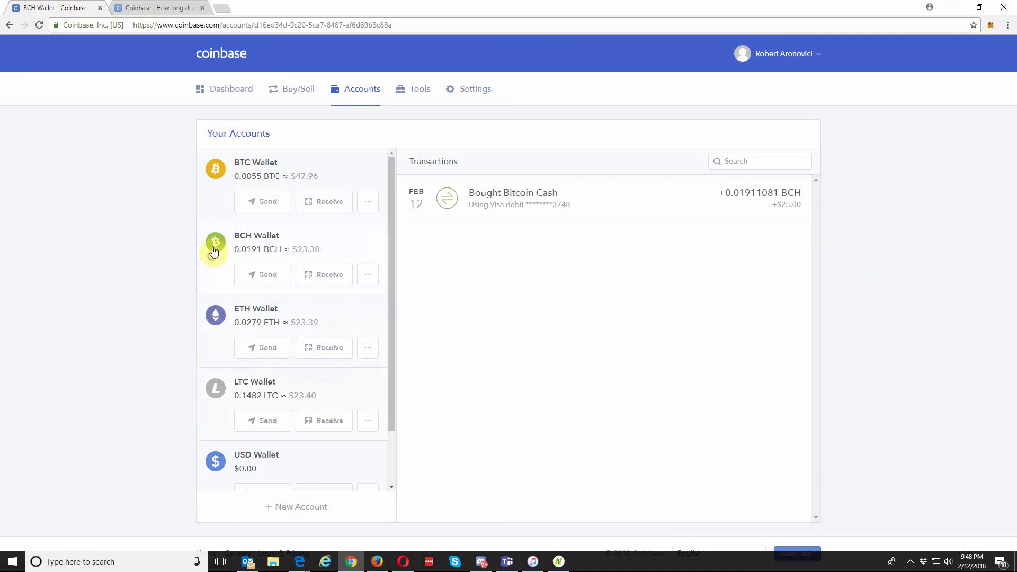
left_click(214, 189)
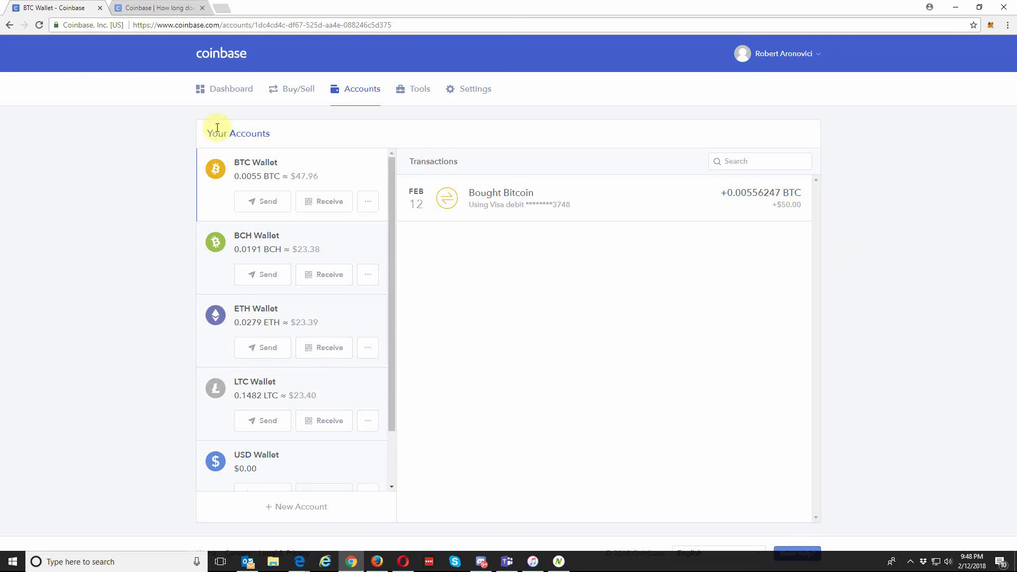
left_click(222, 88)
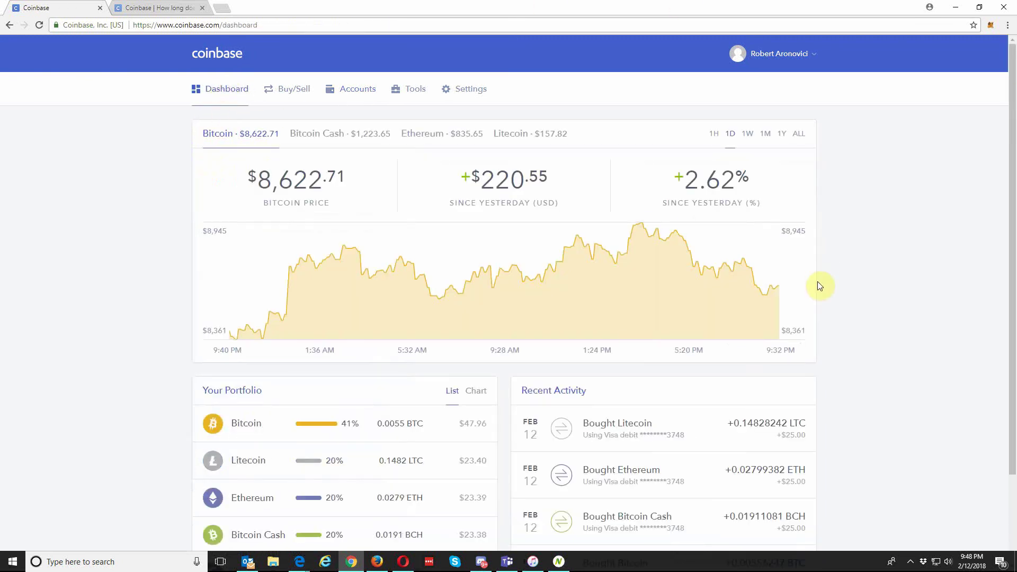
scroll(800, 313, "down", 2)
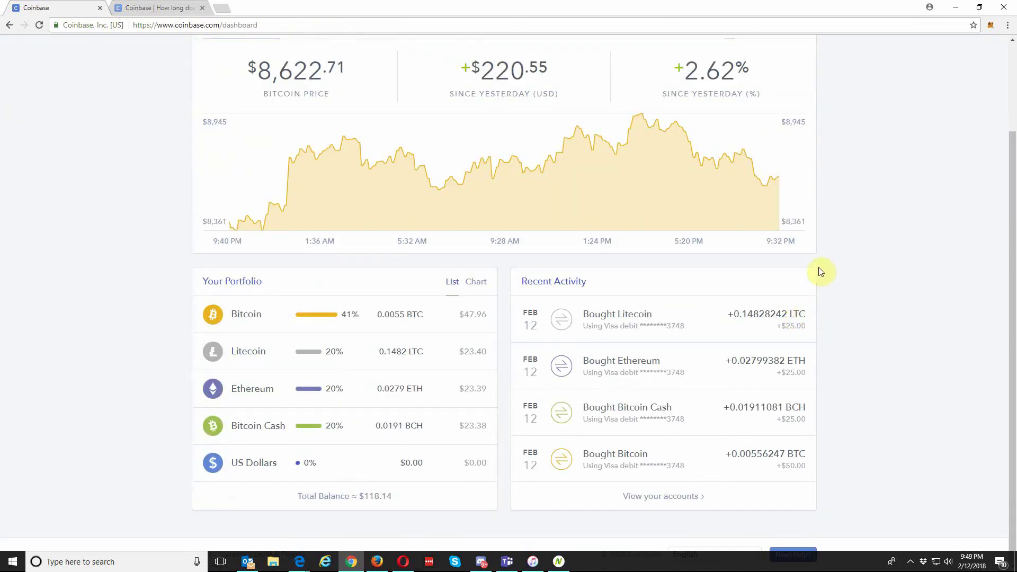
scroll(855, 320, "up", 3)
scroll(902, 257, "down", 3)
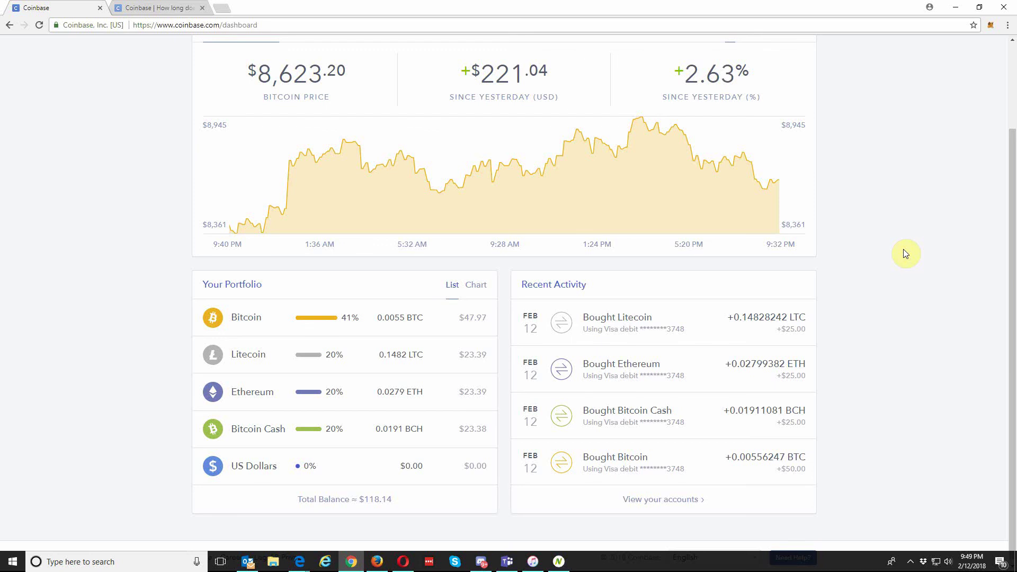
scroll(530, 397, "up", 2)
scroll(403, 435, "down", 2)
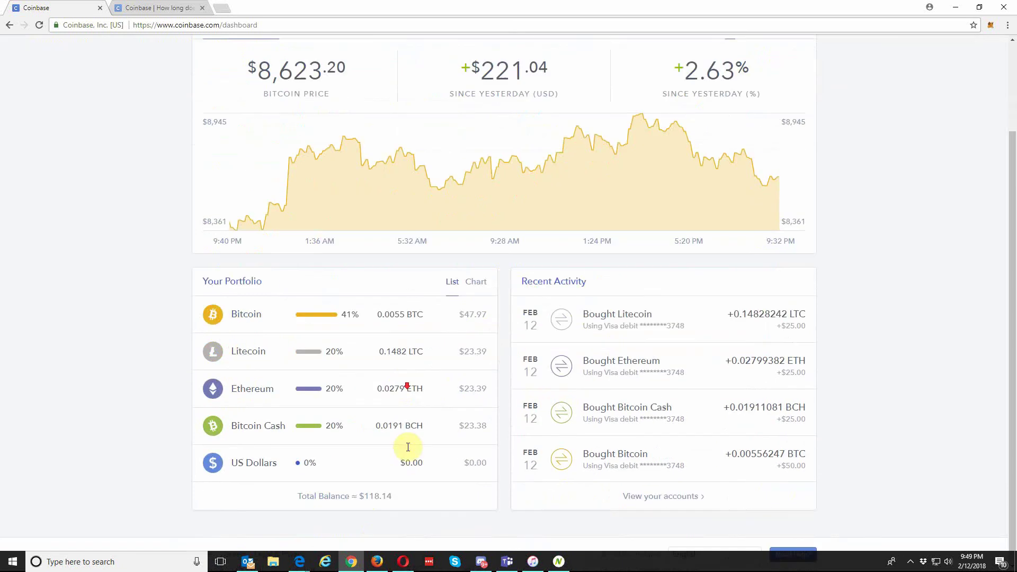
left_click_drag(395, 497, 299, 497)
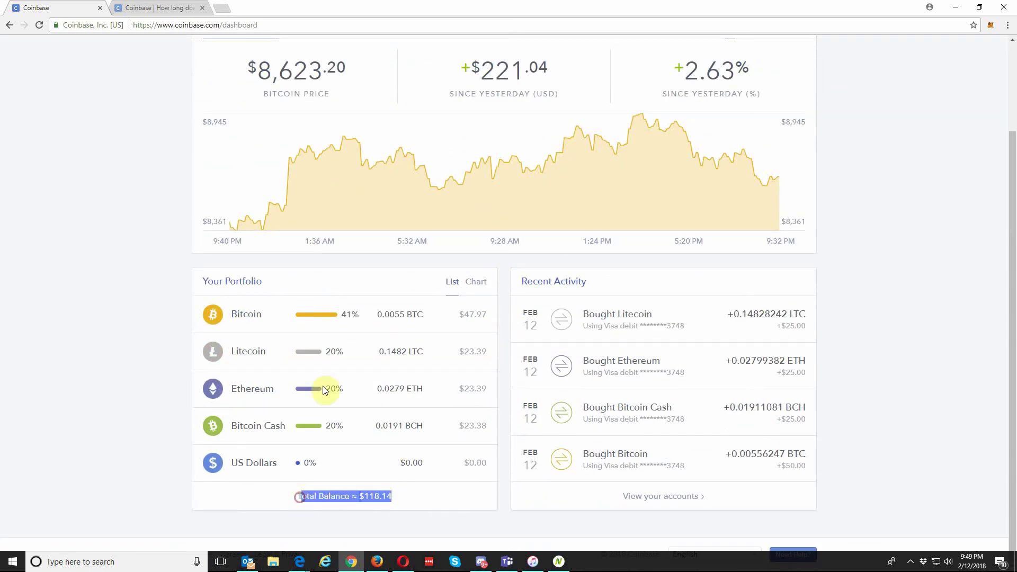
left_click(463, 504)
scroll(464, 508, "up", 2)
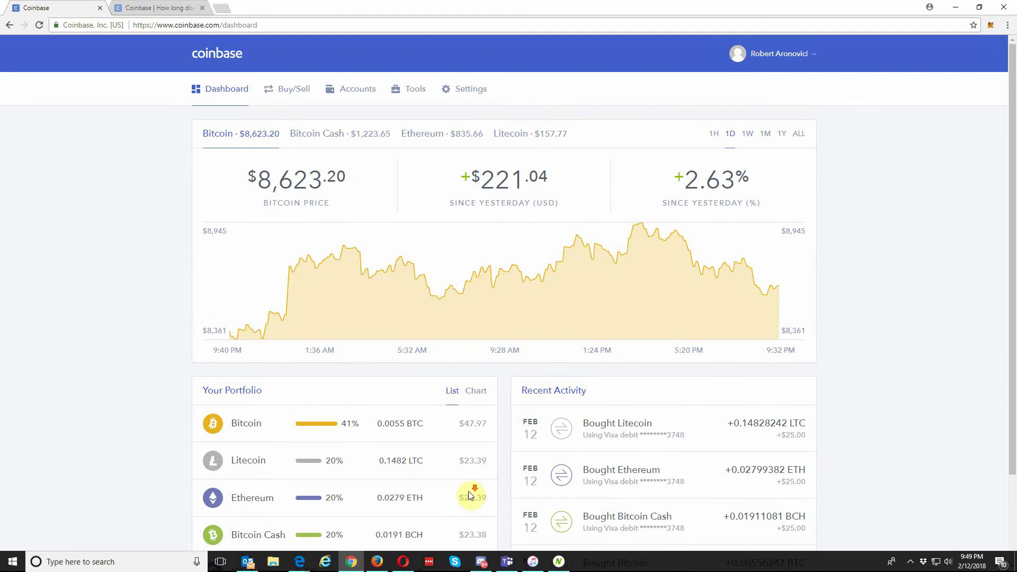
scroll(468, 490, "down", 3)
scroll(472, 495, "up", 3)
scroll(844, 318, "down", 2)
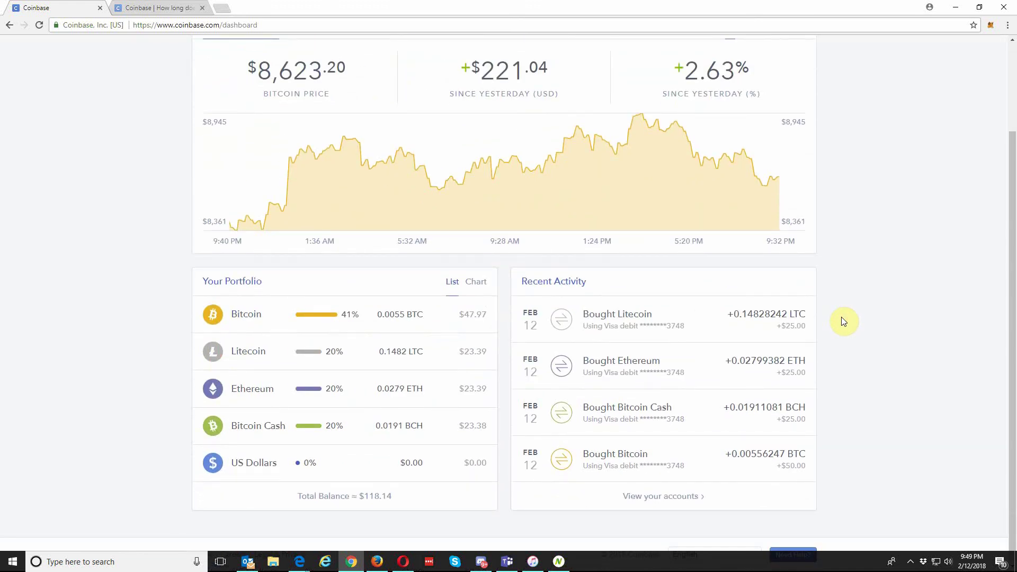
scroll(844, 322, "up", 2)
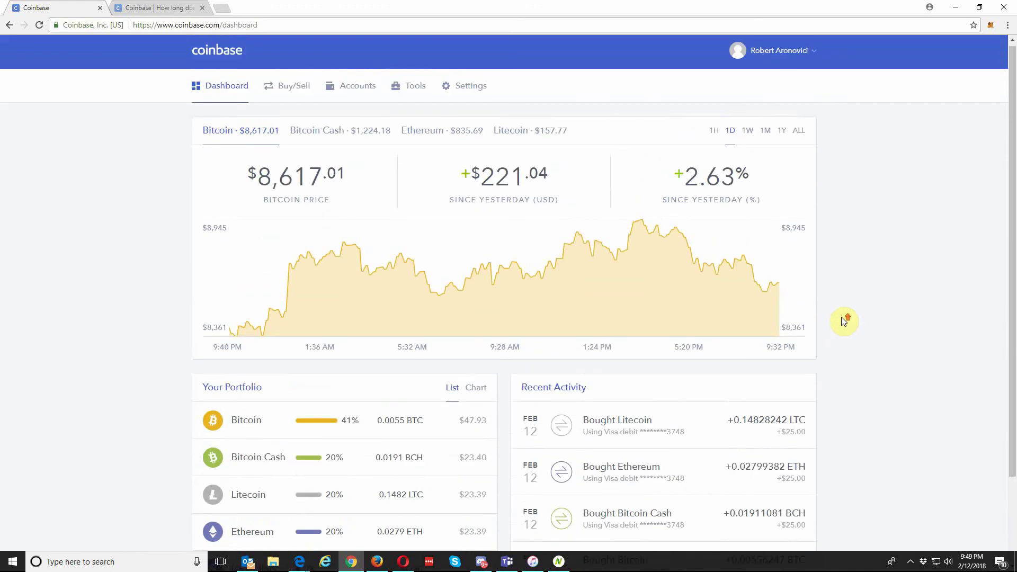
scroll(842, 326, "down", 2)
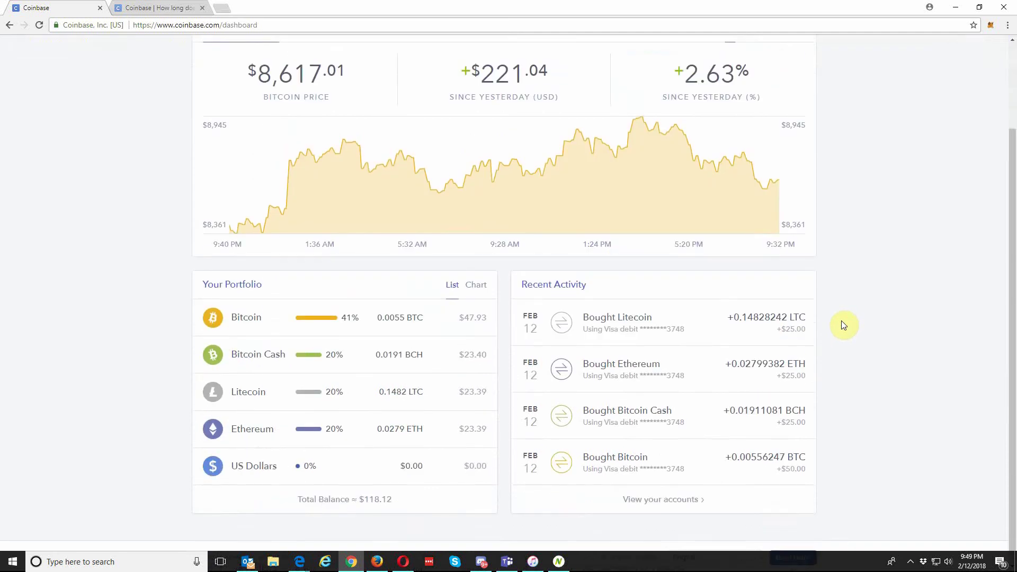
scroll(842, 325, "up", 2)
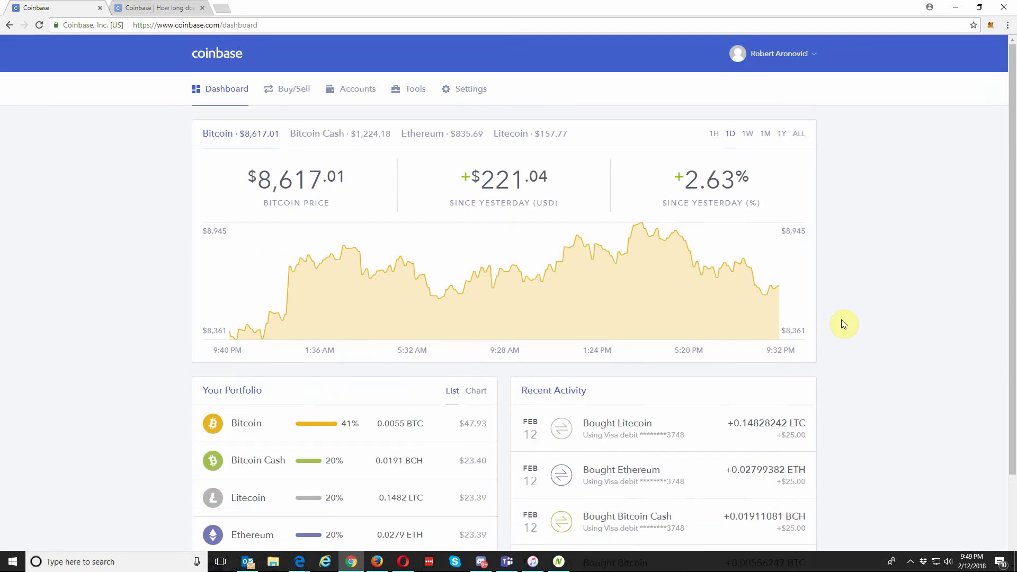
mouse_move(563, 253)
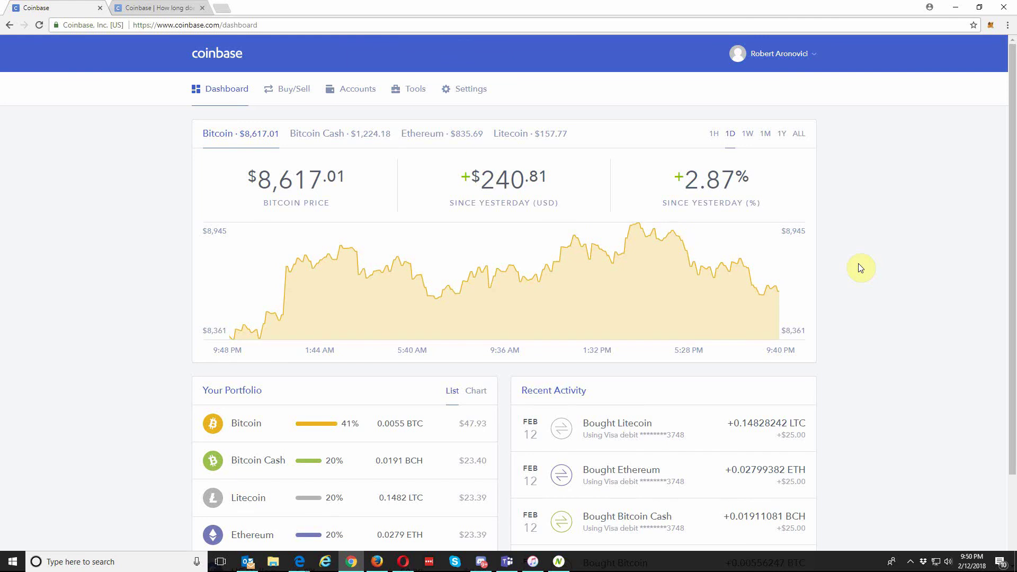
scroll(828, 261, "down", 2)
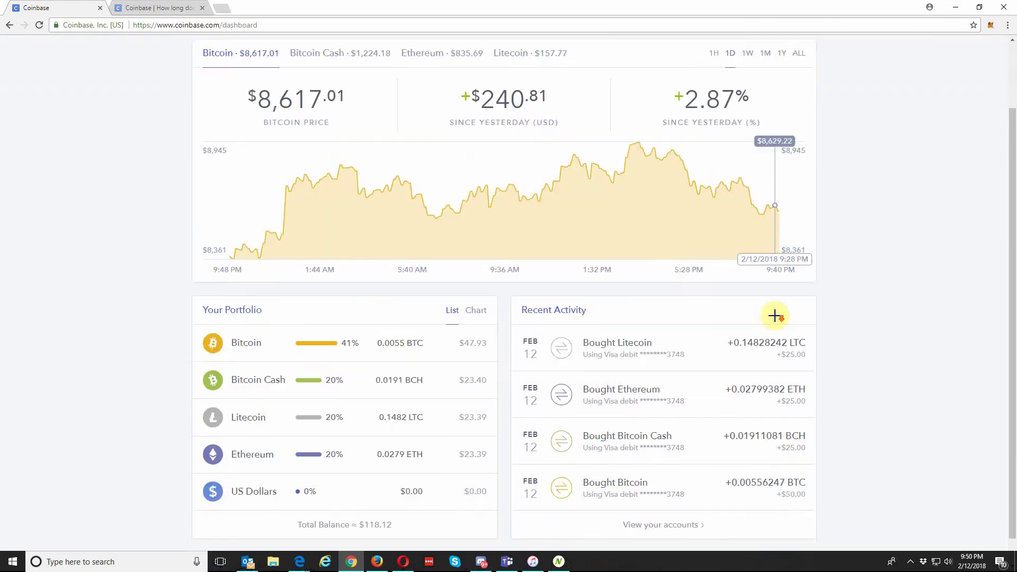
scroll(845, 337, "up", 2)
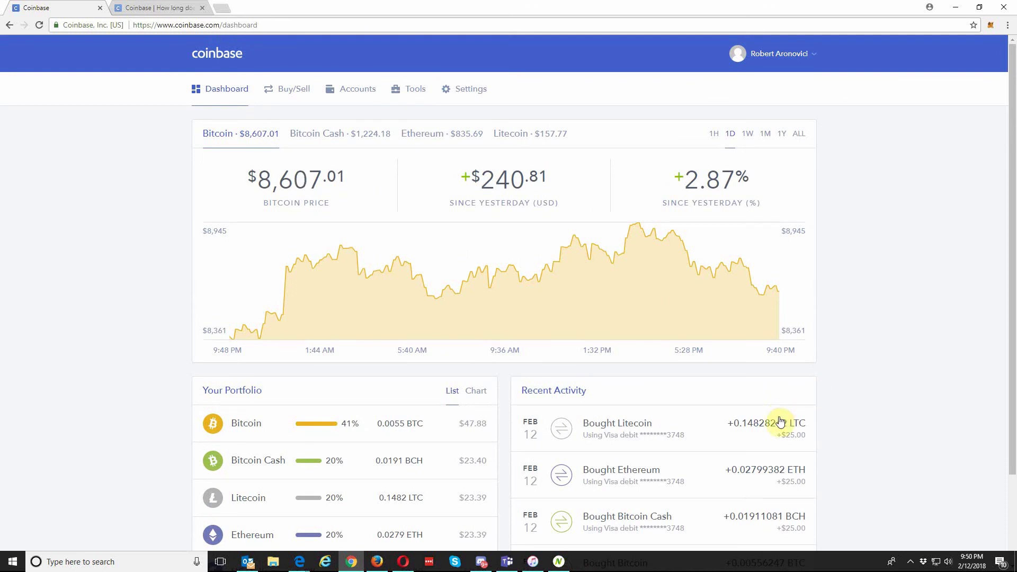
scroll(644, 428, "down", 2)
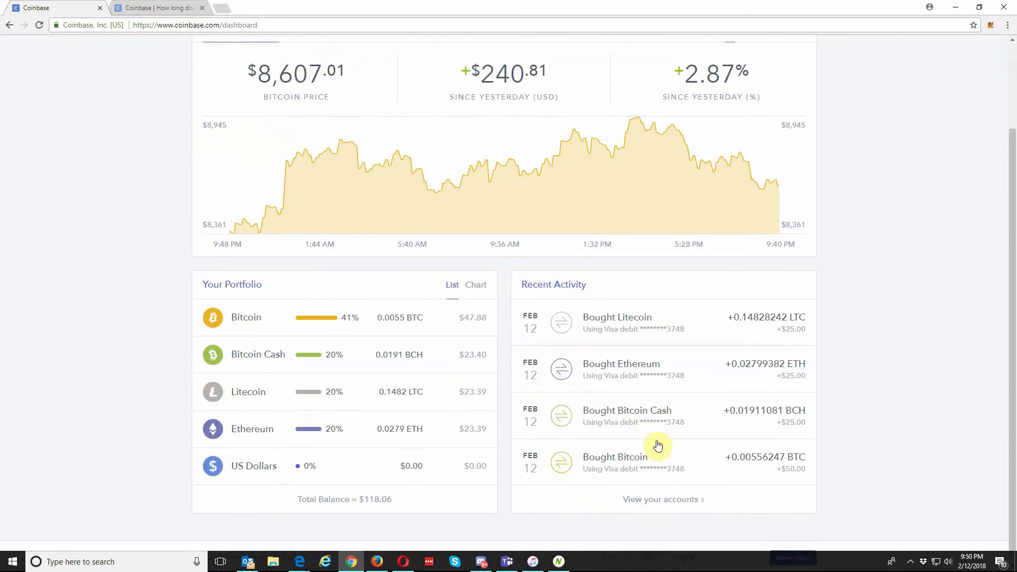
scroll(769, 411, "up", 2)
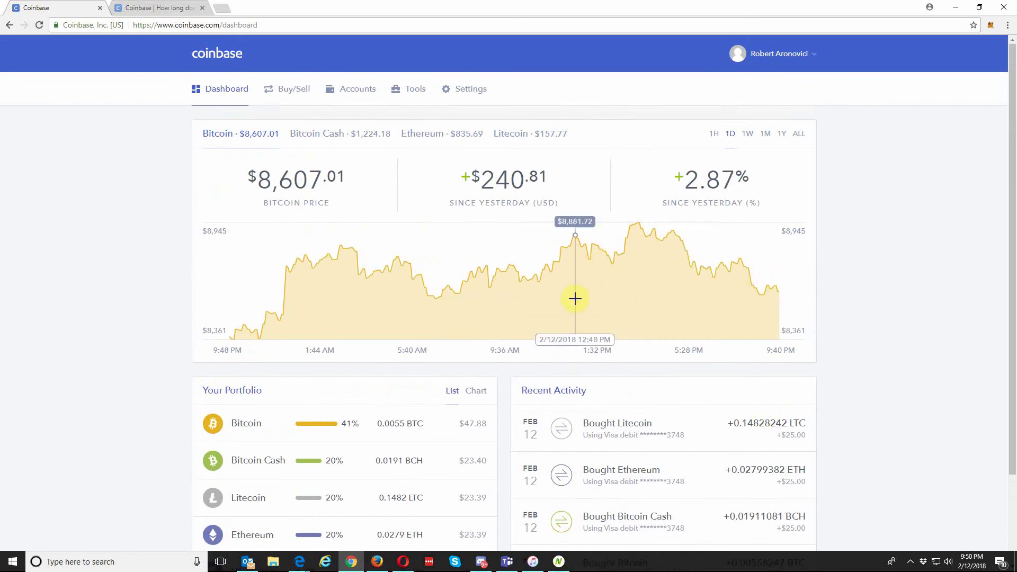
scroll(893, 373, "down", 2)
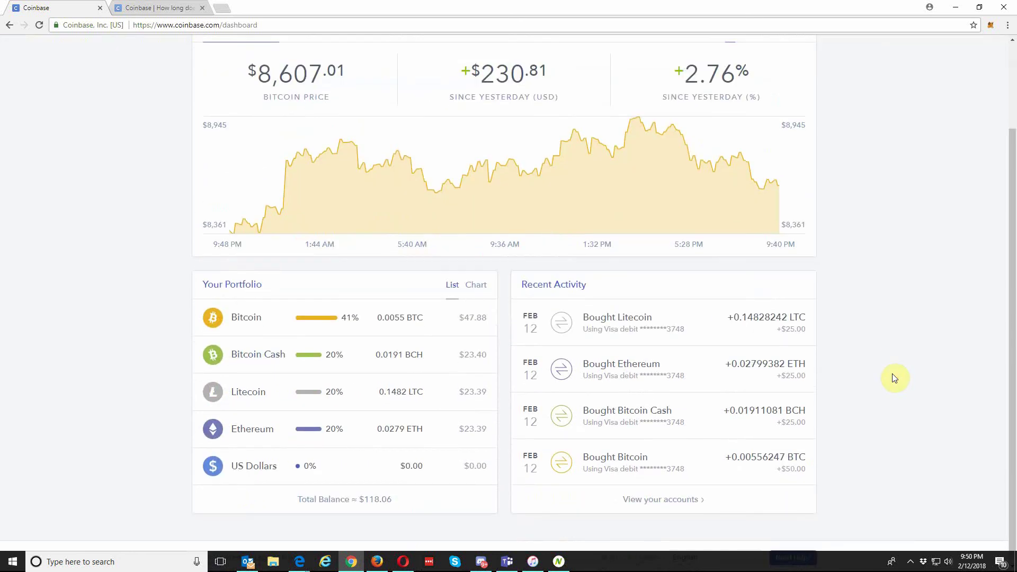
scroll(799, 395, "up", 2)
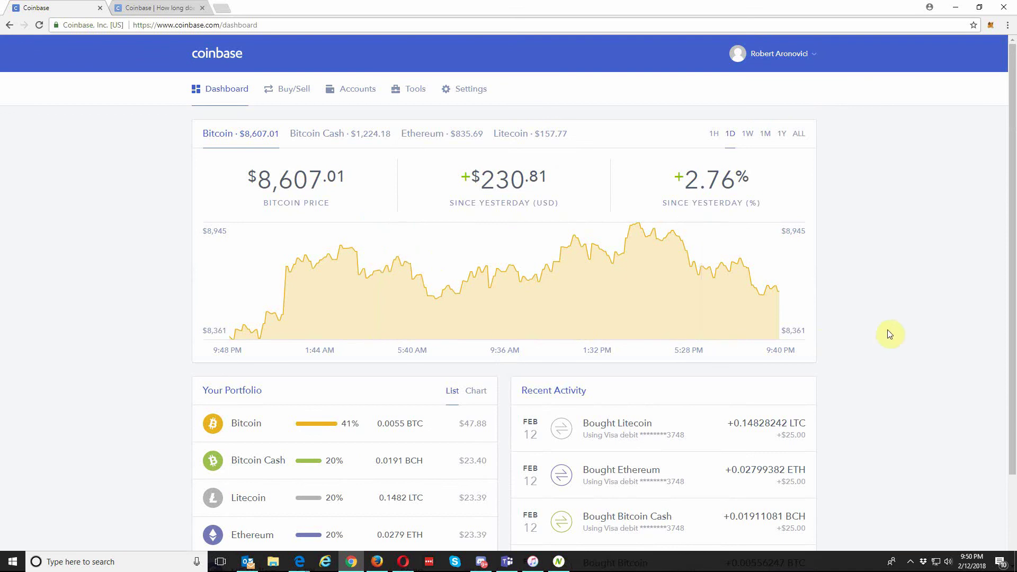
scroll(880, 330, "down", 2)
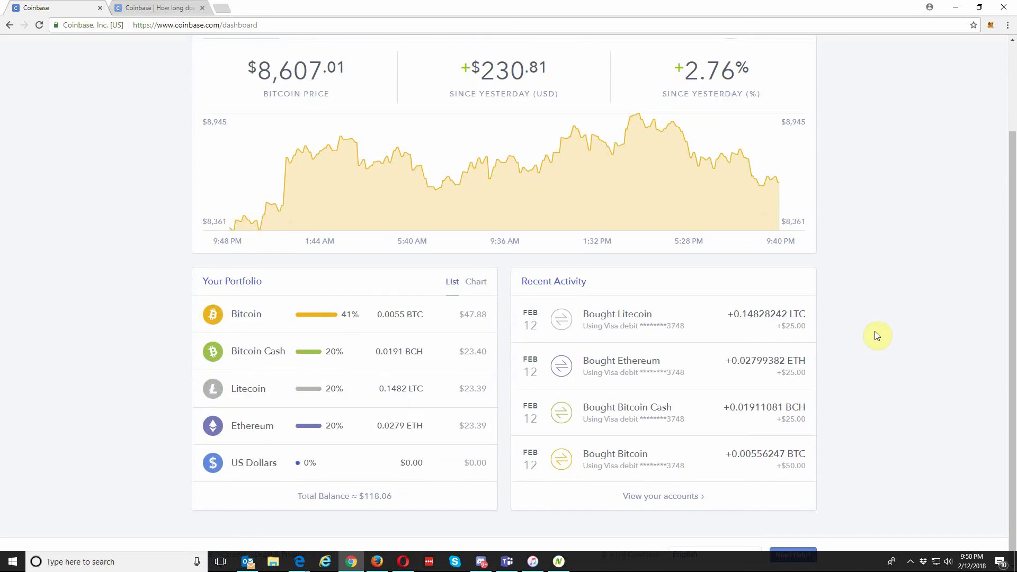
scroll(874, 336, "up", 2)
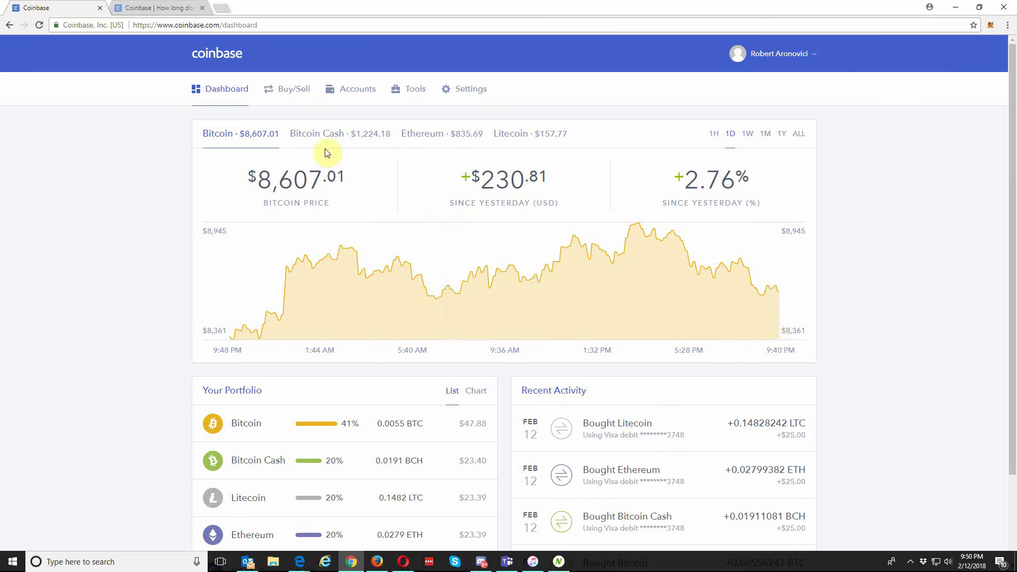
Chart Bitcoin Cash, then browse the Recurring Transactions and Reports tools pages
left_click(335, 135)
left_click(408, 97)
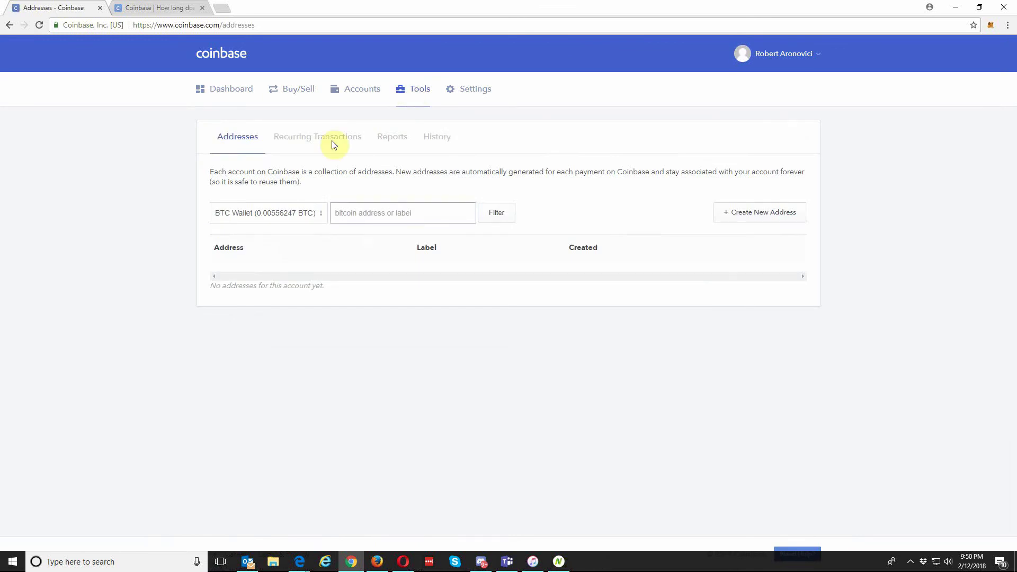
left_click(308, 144)
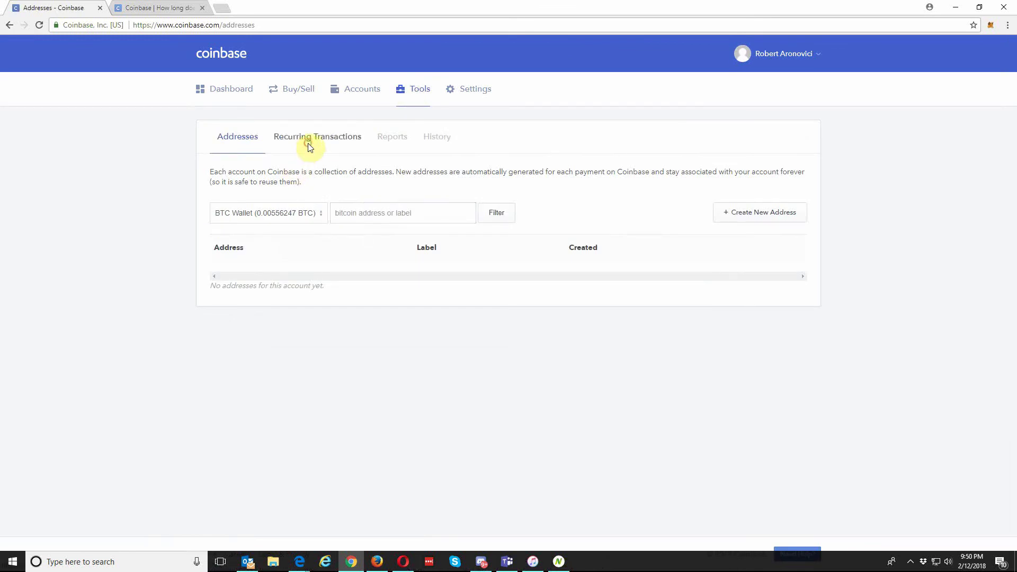
left_click(394, 142)
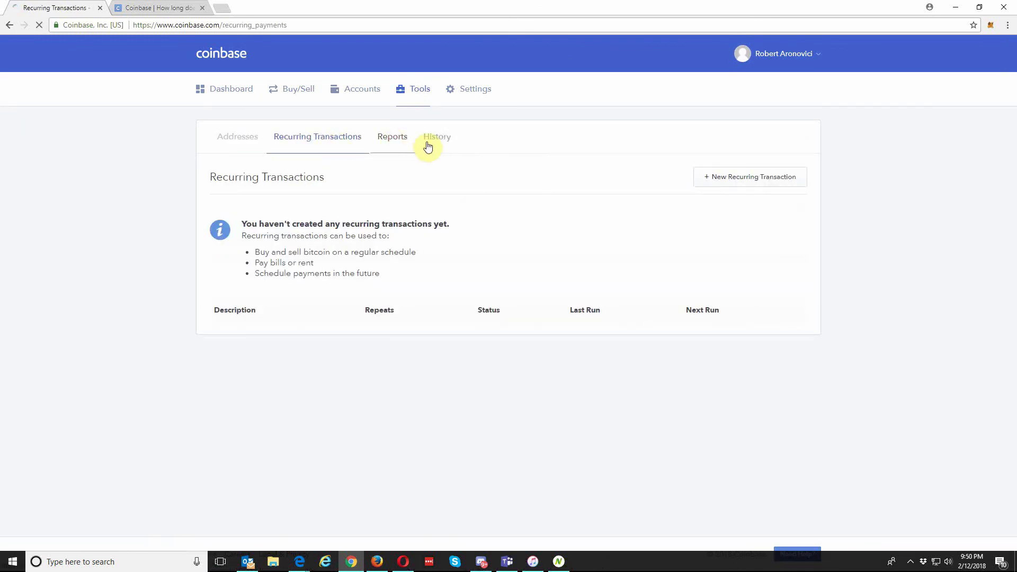
Look through the profile settings page, then return to the dashboard
left_click(465, 91)
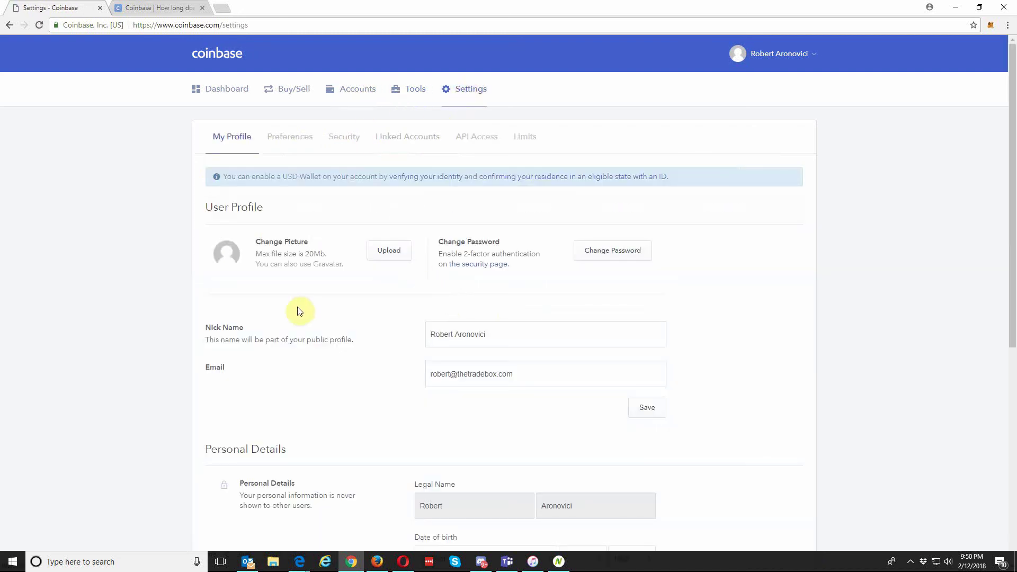
scroll(401, 330, "down", 3)
scroll(283, 254, "down", 5)
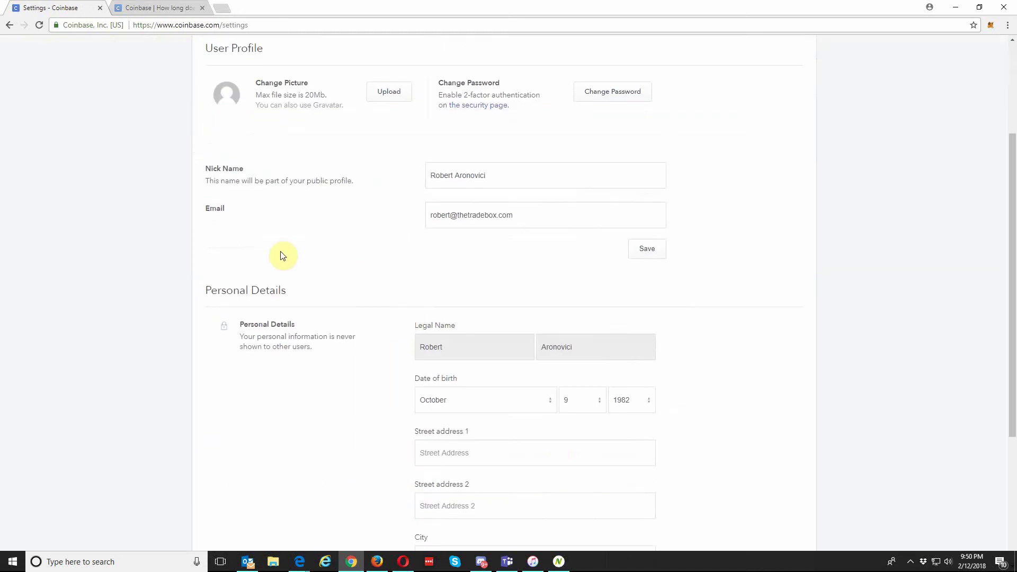
scroll(270, 345, "up", 8)
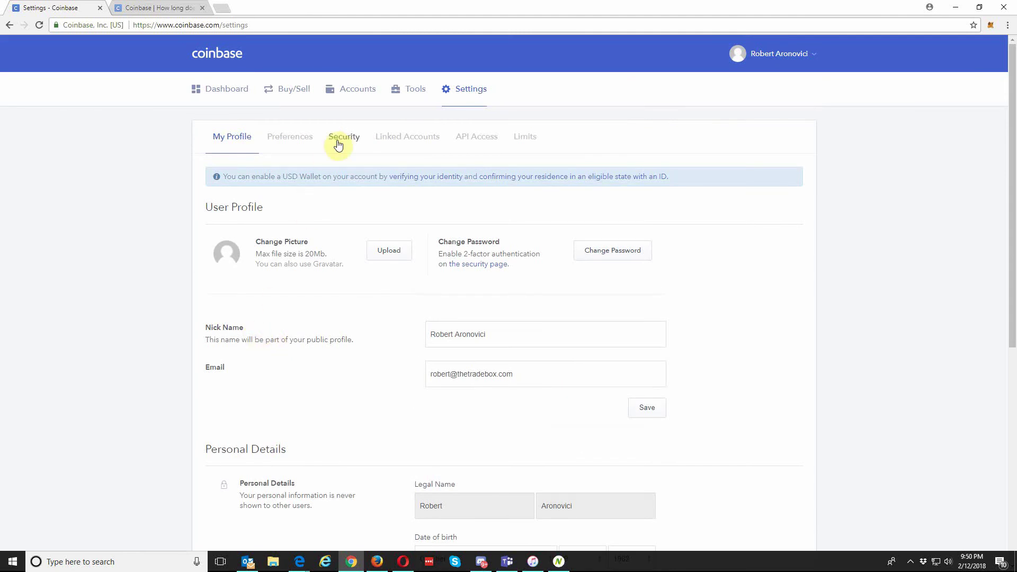
left_click(221, 89)
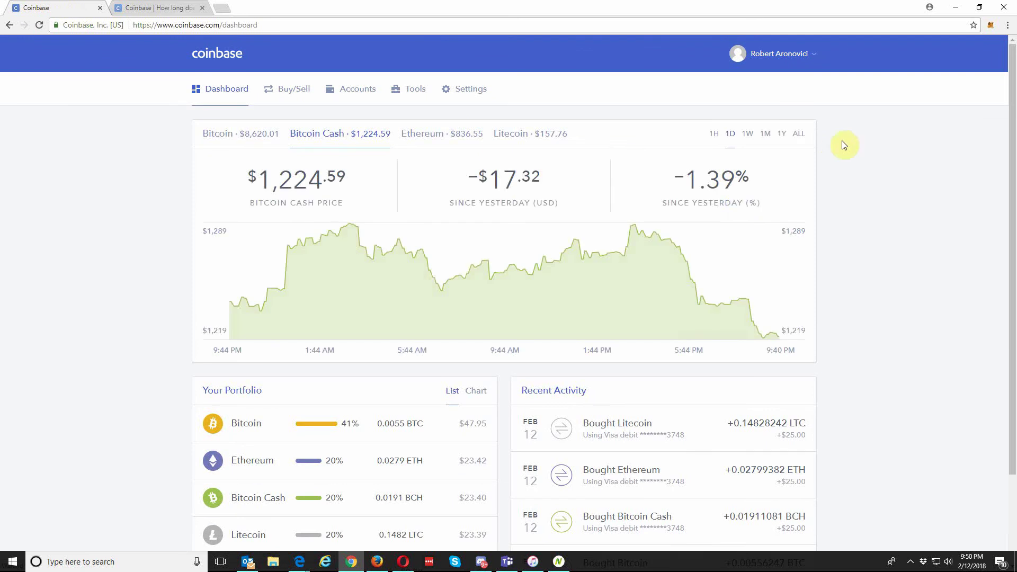
Scroll through the portfolio and Recent Activity lists, totalling about $118.18
scroll(845, 318, "down", 2)
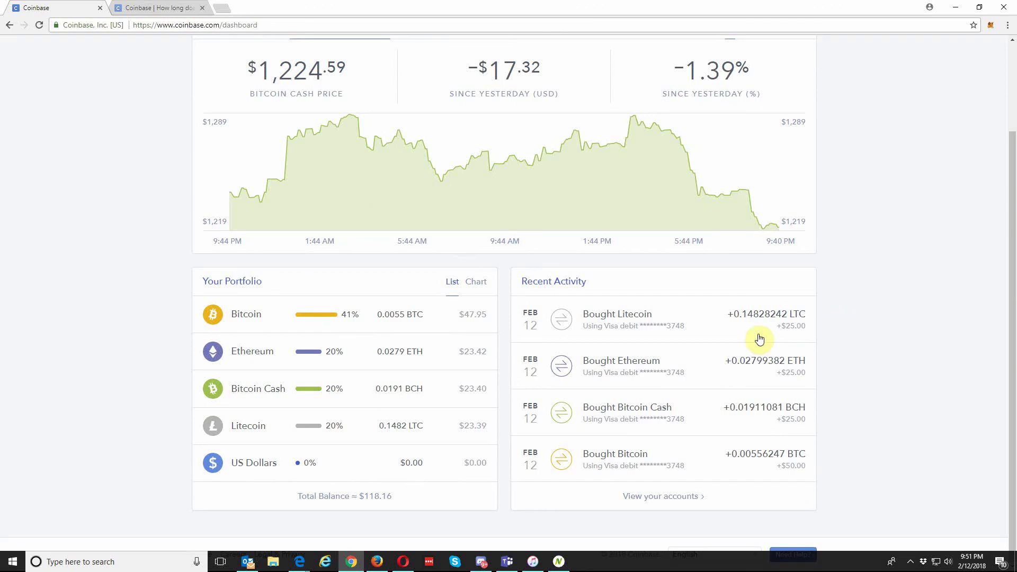
scroll(758, 336, "up", 2)
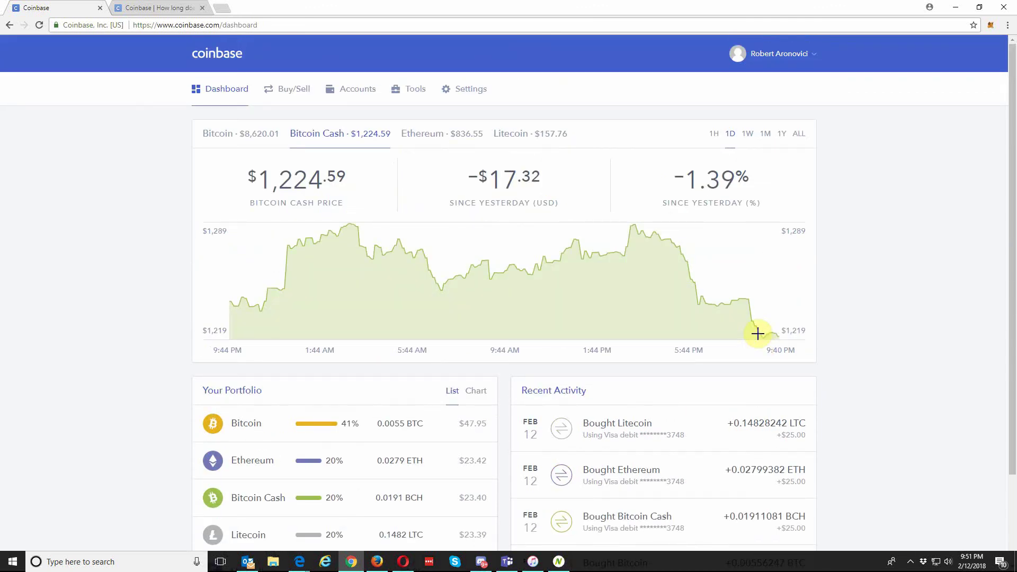
scroll(503, 389, "down", 2)
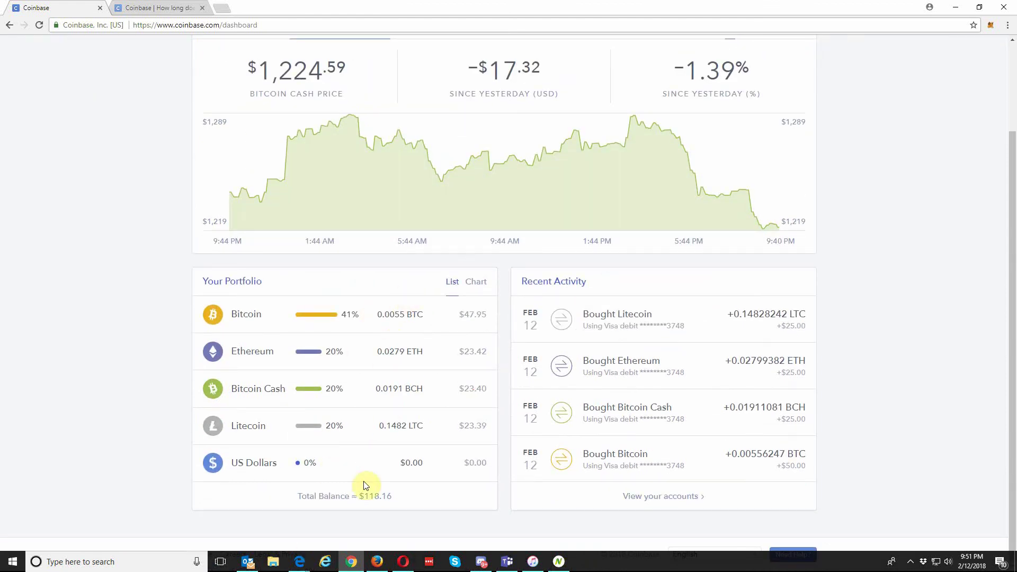
scroll(855, 424, "up", 2)
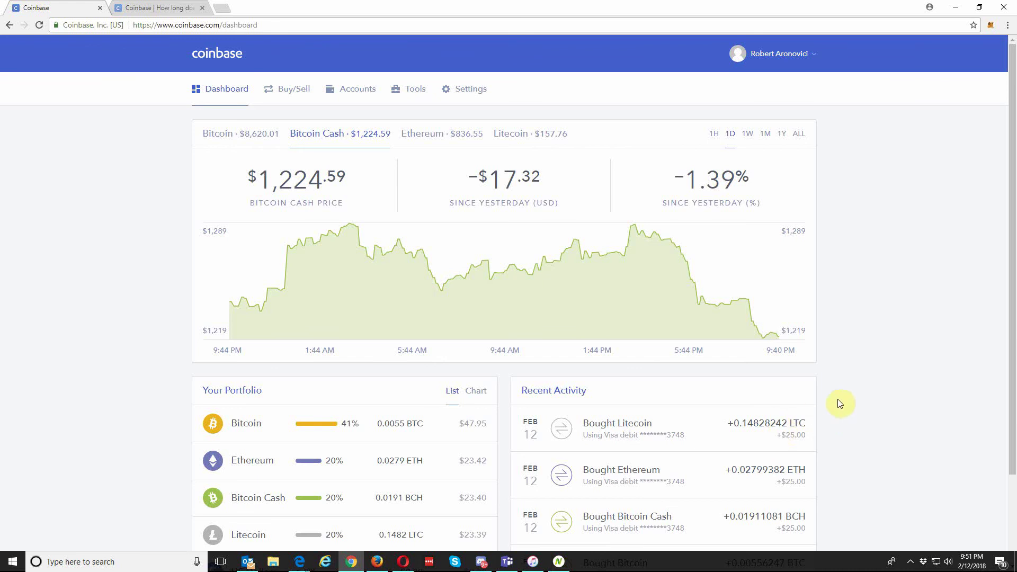
scroll(876, 397, "down", 2)
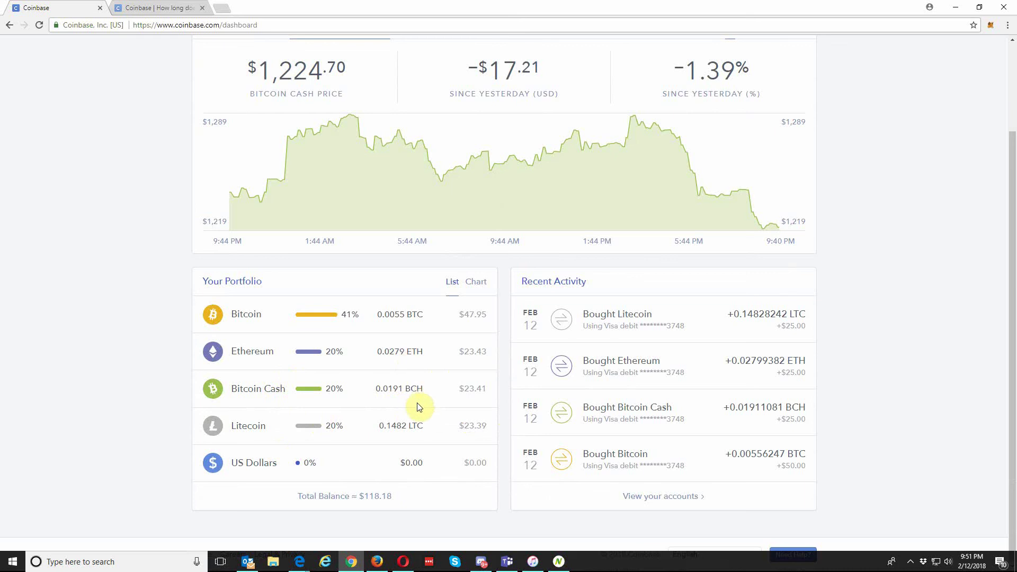
scroll(418, 407, "up", 2)
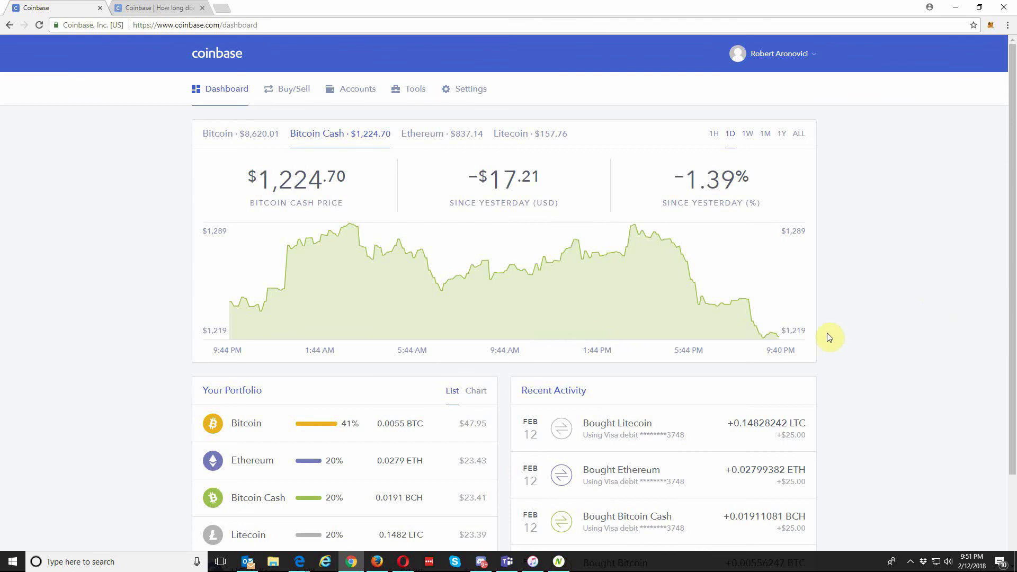
scroll(827, 333, "down", 3)
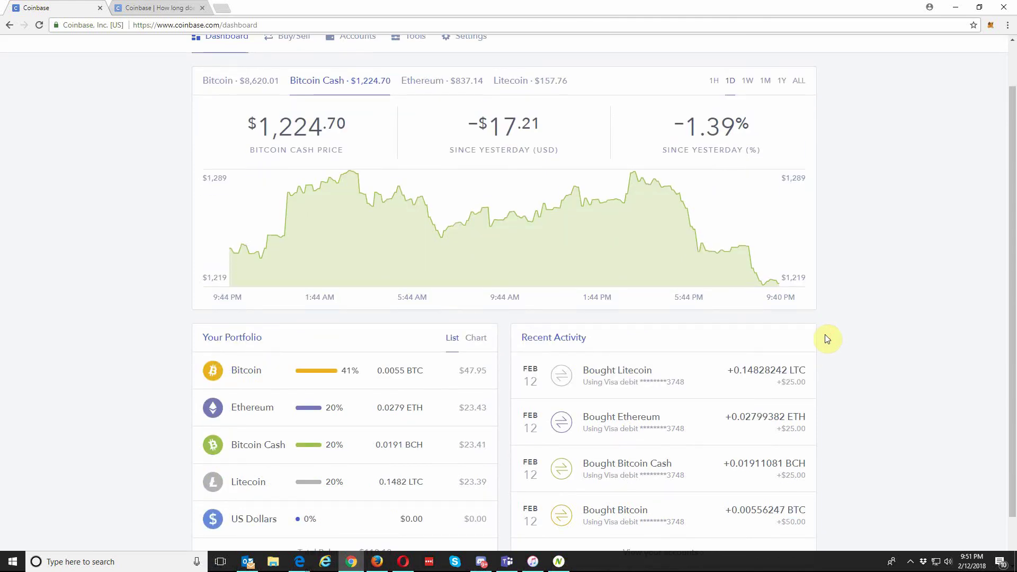
scroll(822, 344, "up", 3)
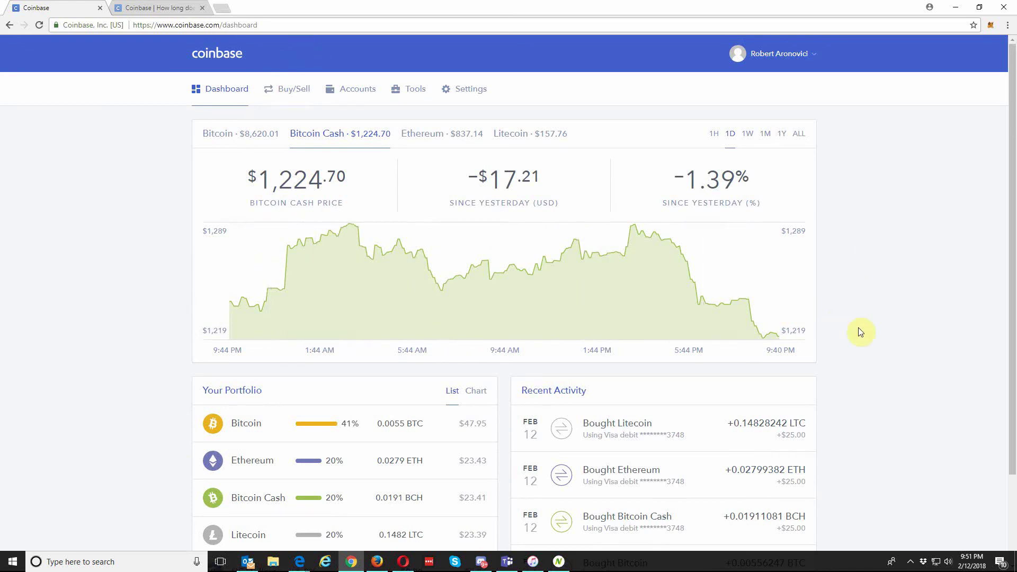
scroll(792, 332, "down", 2)
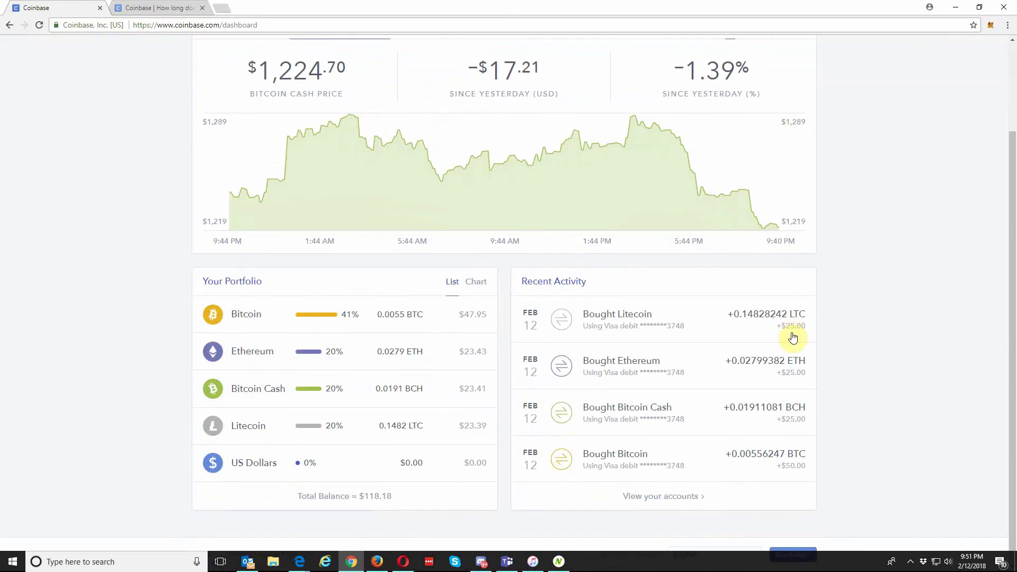